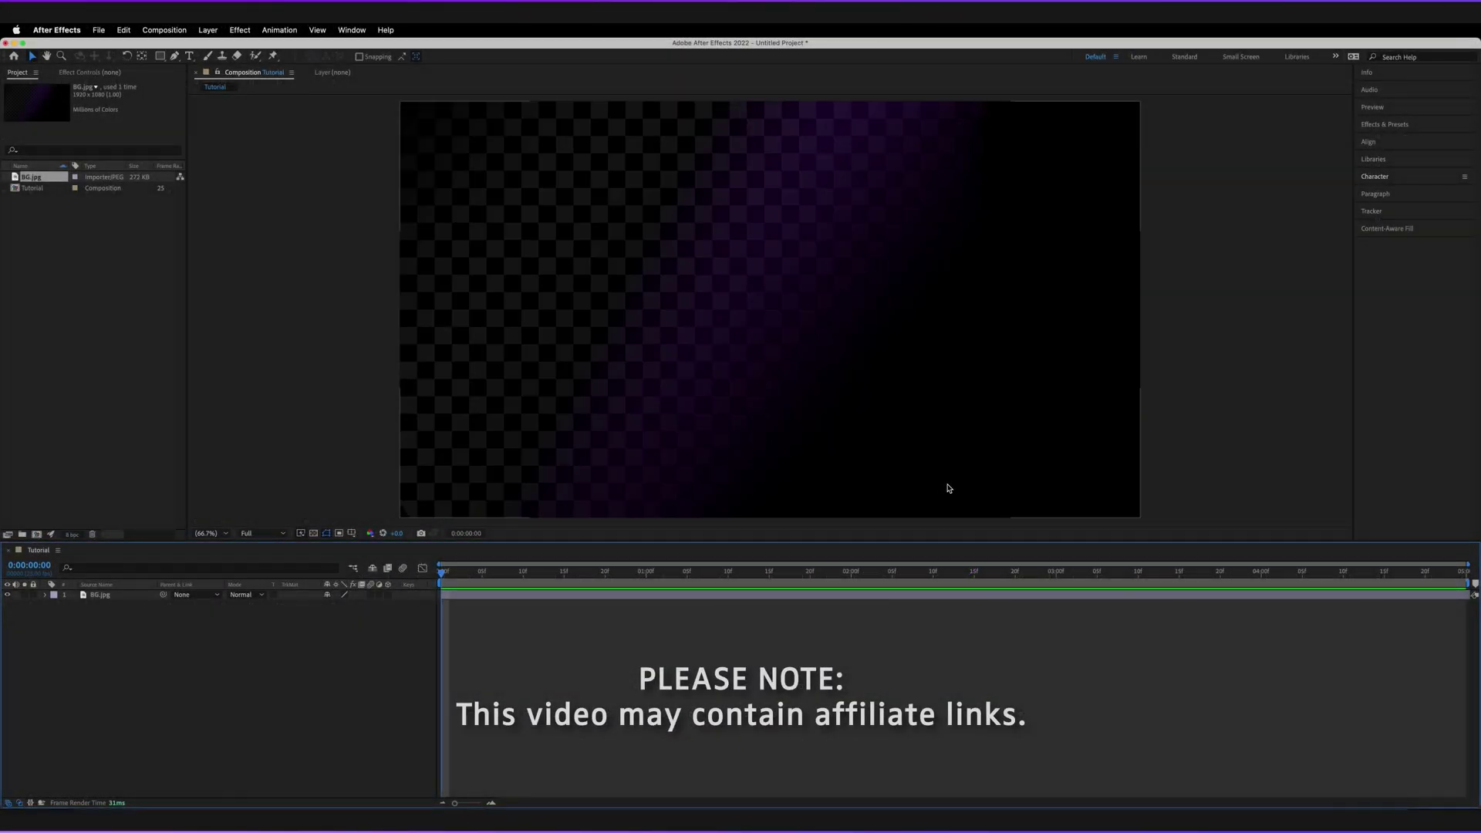
# Step: Check the Tutorial composition's settings, including its preset, dimensions, frame rate and duration
pyautogui.press('super+k')
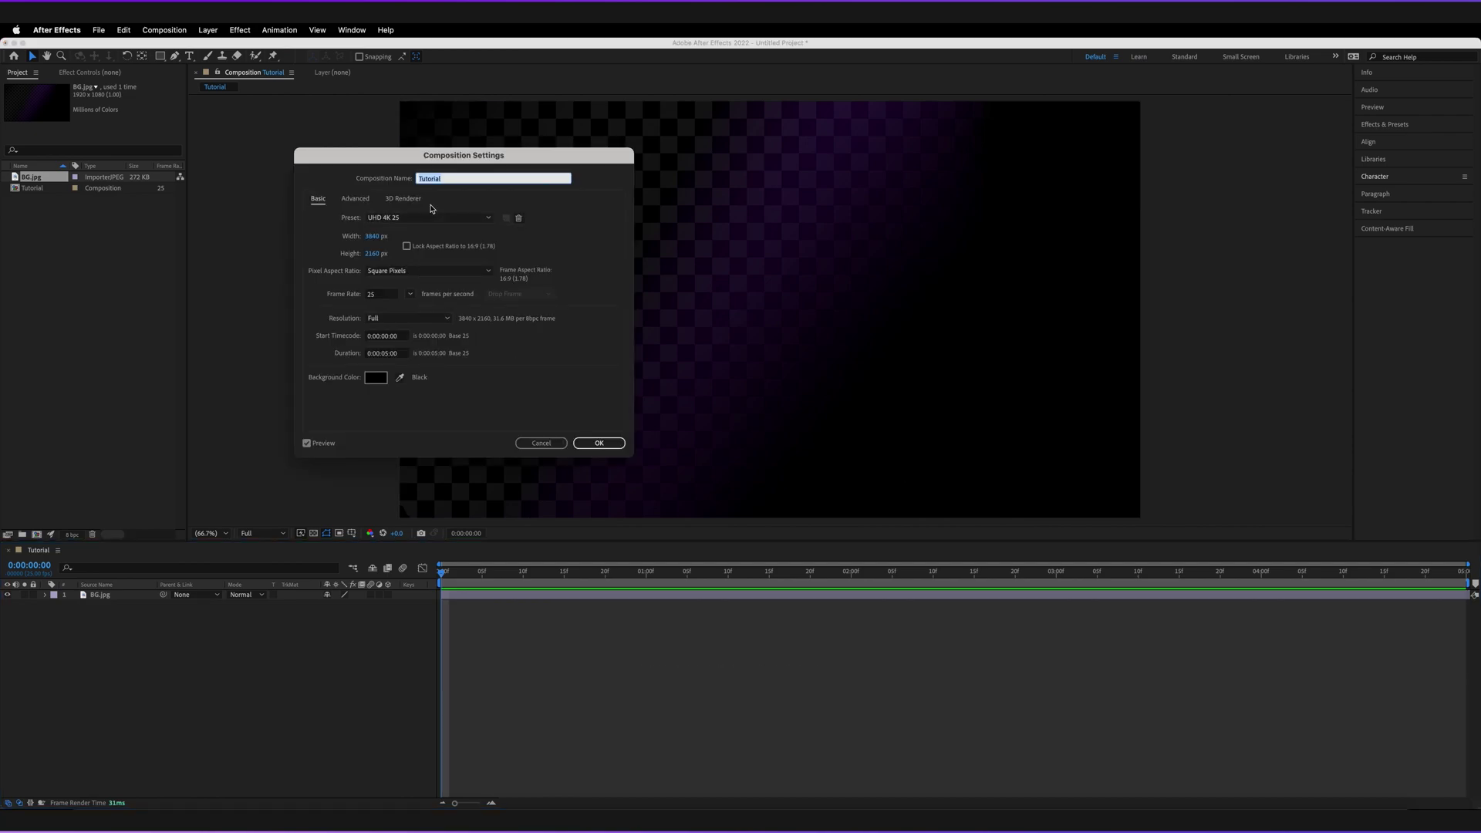
pyautogui.moveTo(488, 159); pyautogui.dragTo(762, 227)
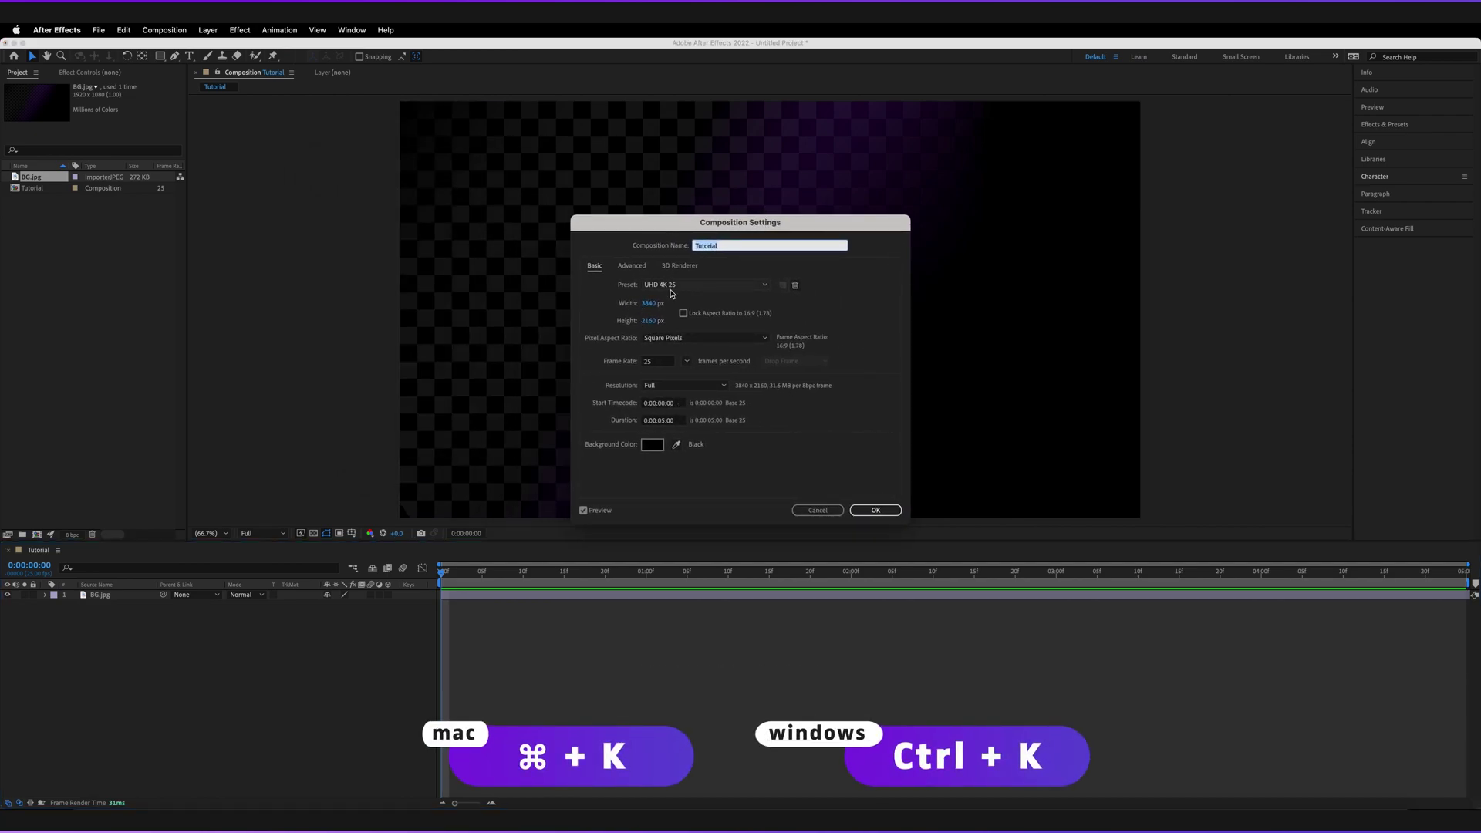
pyautogui.click(876, 510)
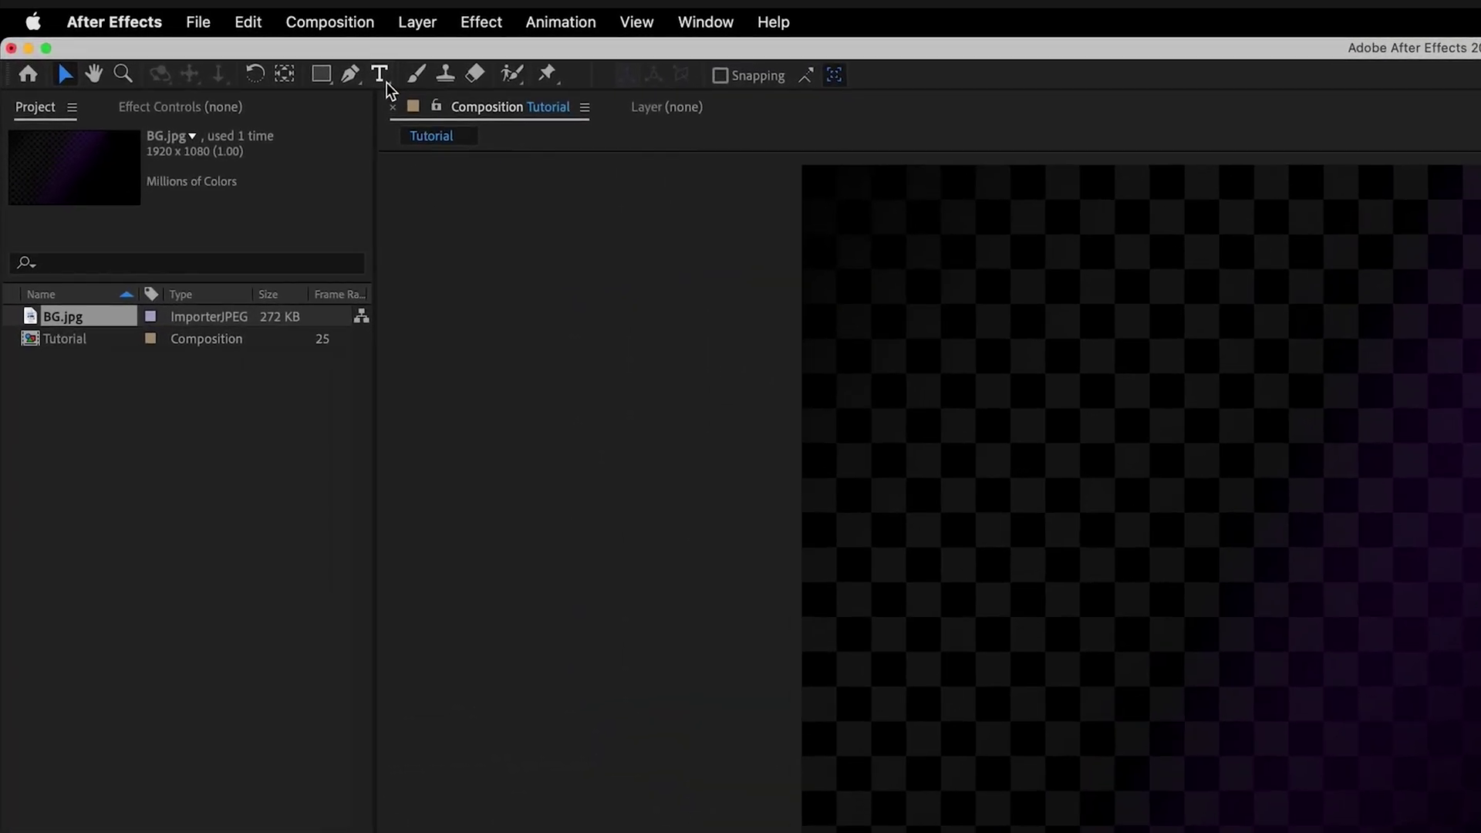
# Step: Create a text layer reading "TEXT" near the middle of the composition with the Text tool
pyautogui.click(457, 84)
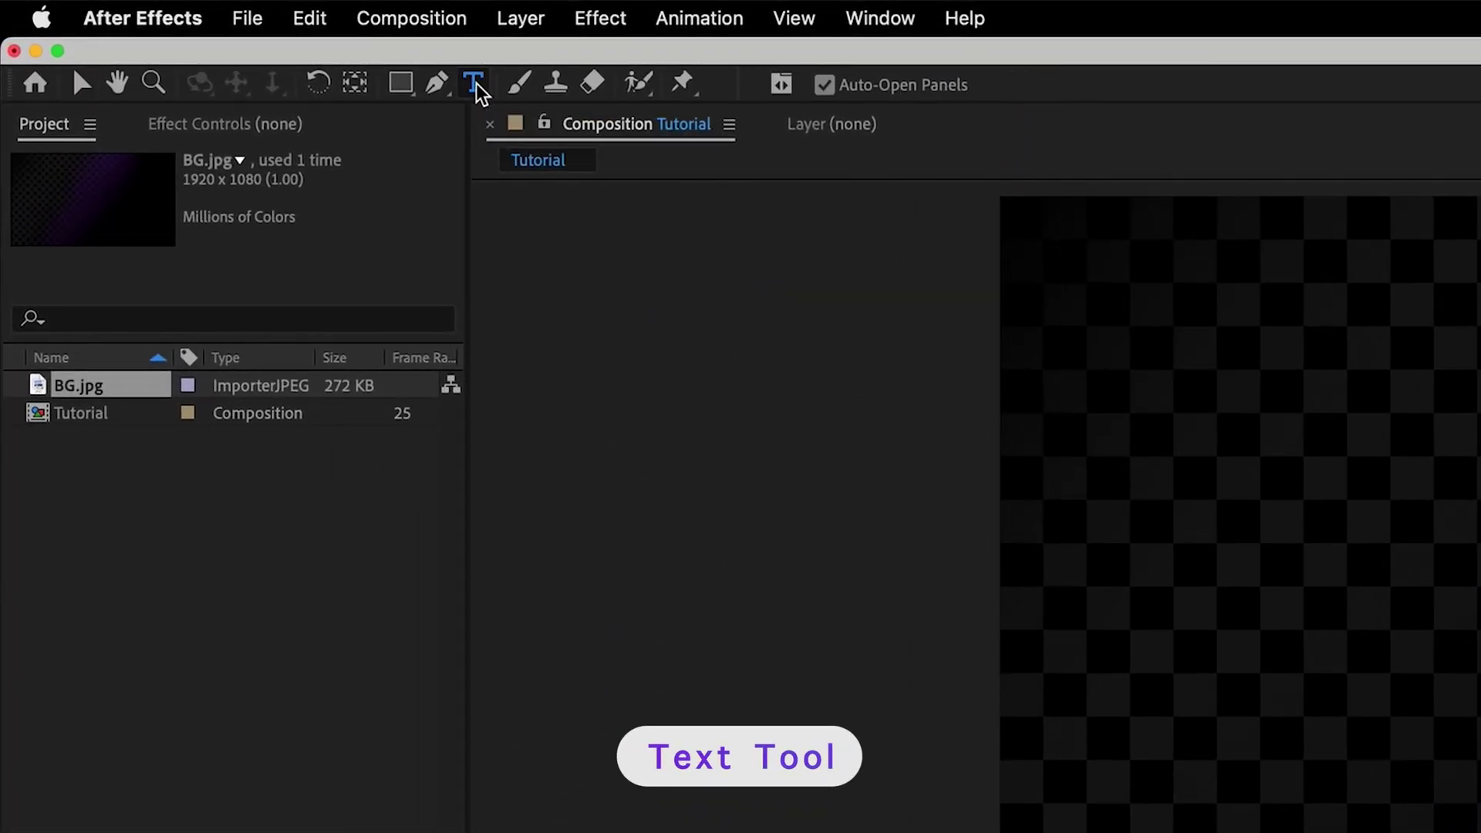
pyautogui.click(1193, 429)
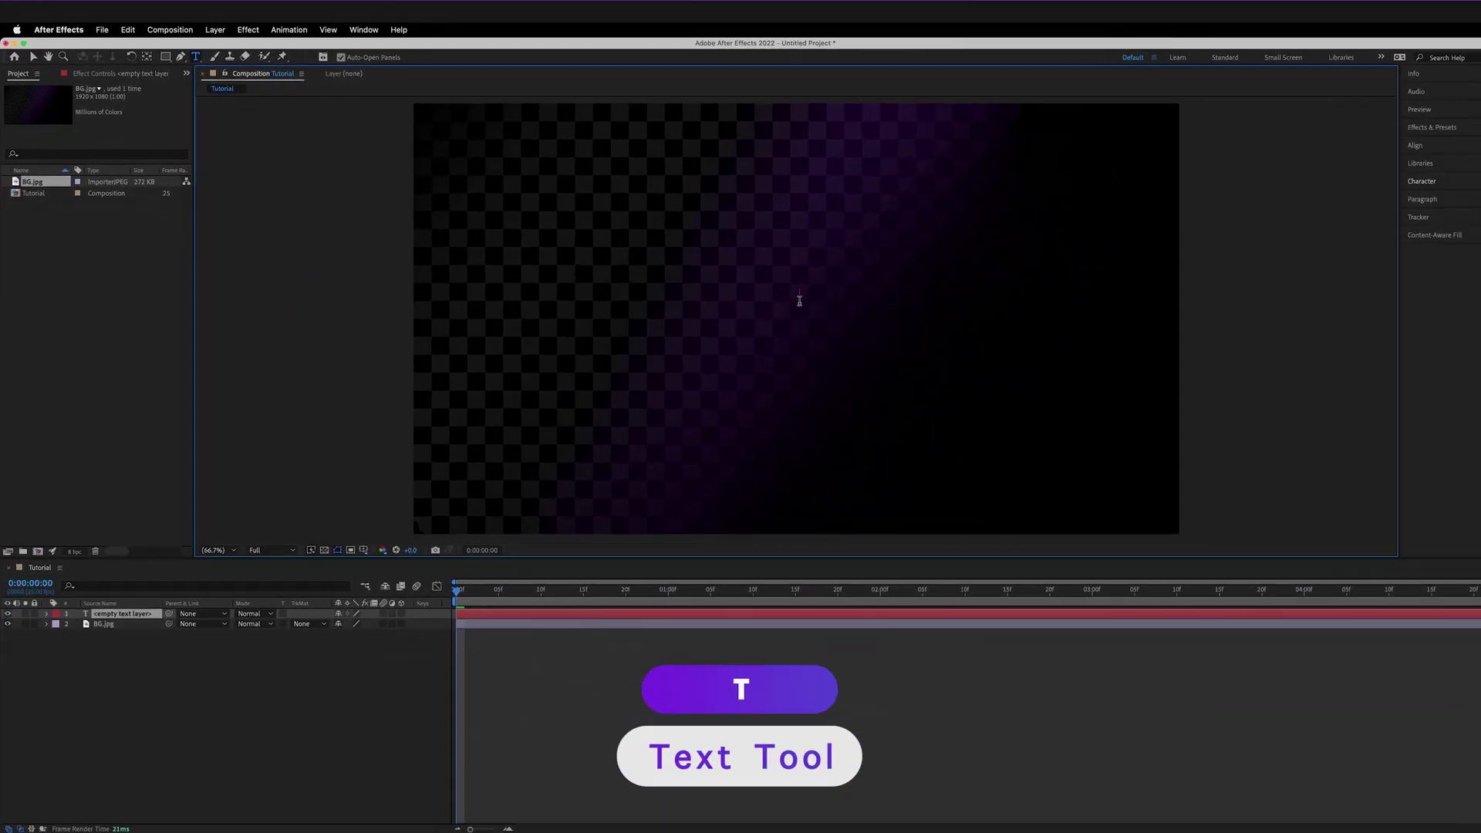
pyautogui.write('TEXT')
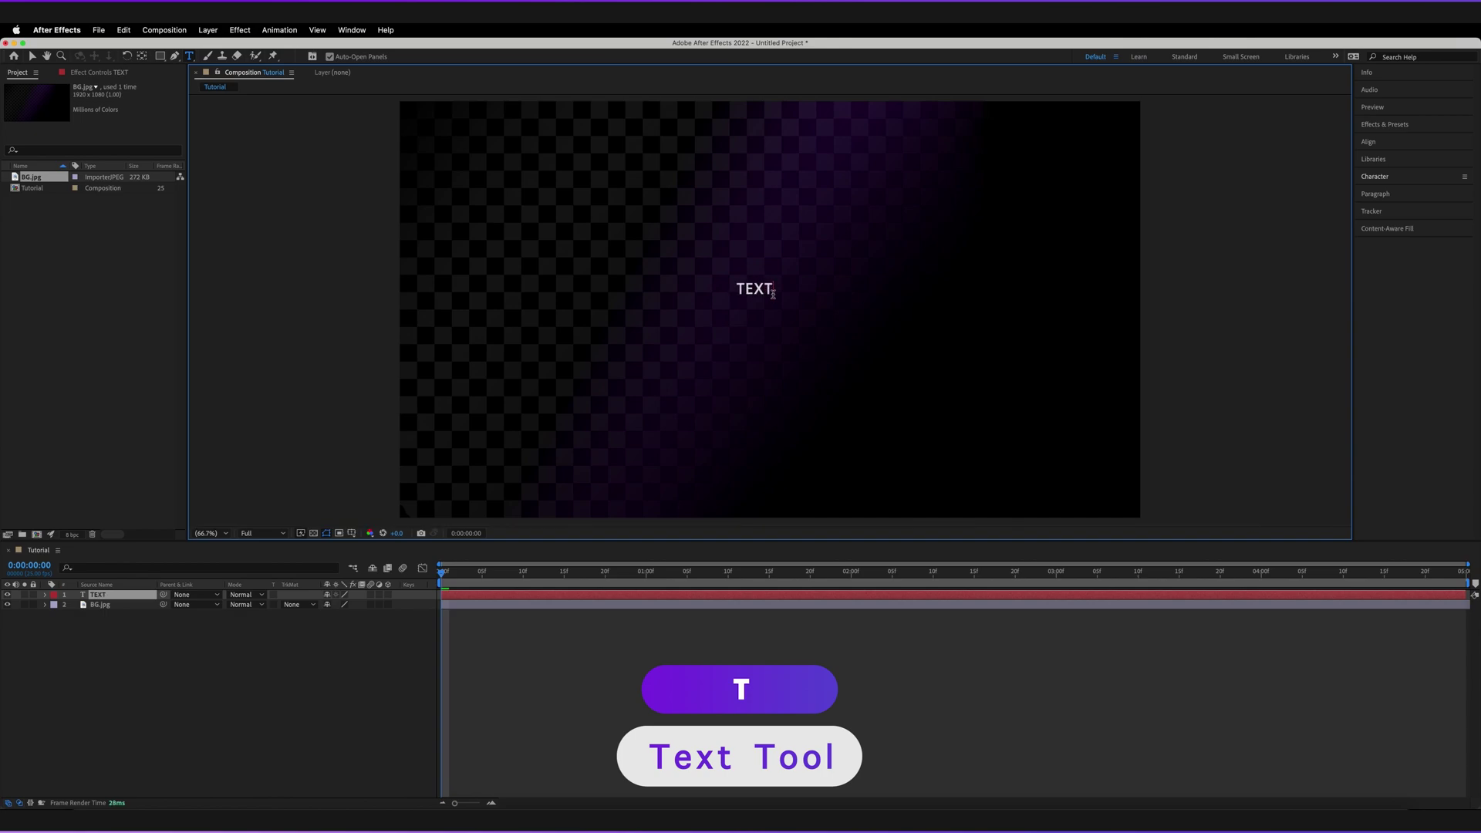
pyautogui.click(33, 58)
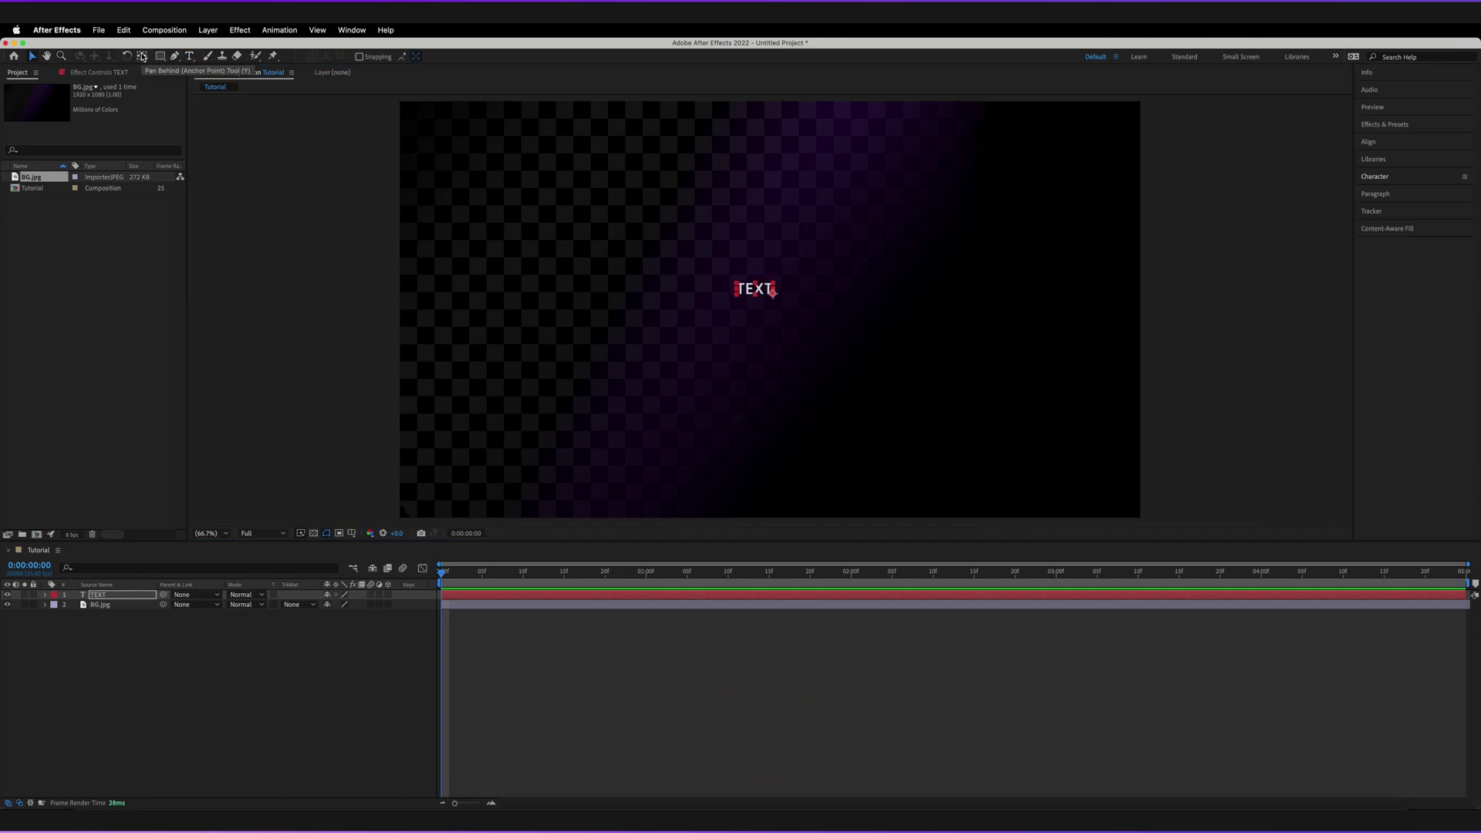
# Step: Centre the text layer's anchor point on the word and align the layer horizontally and vertically to the composition's centre
pyautogui.click(143, 56)
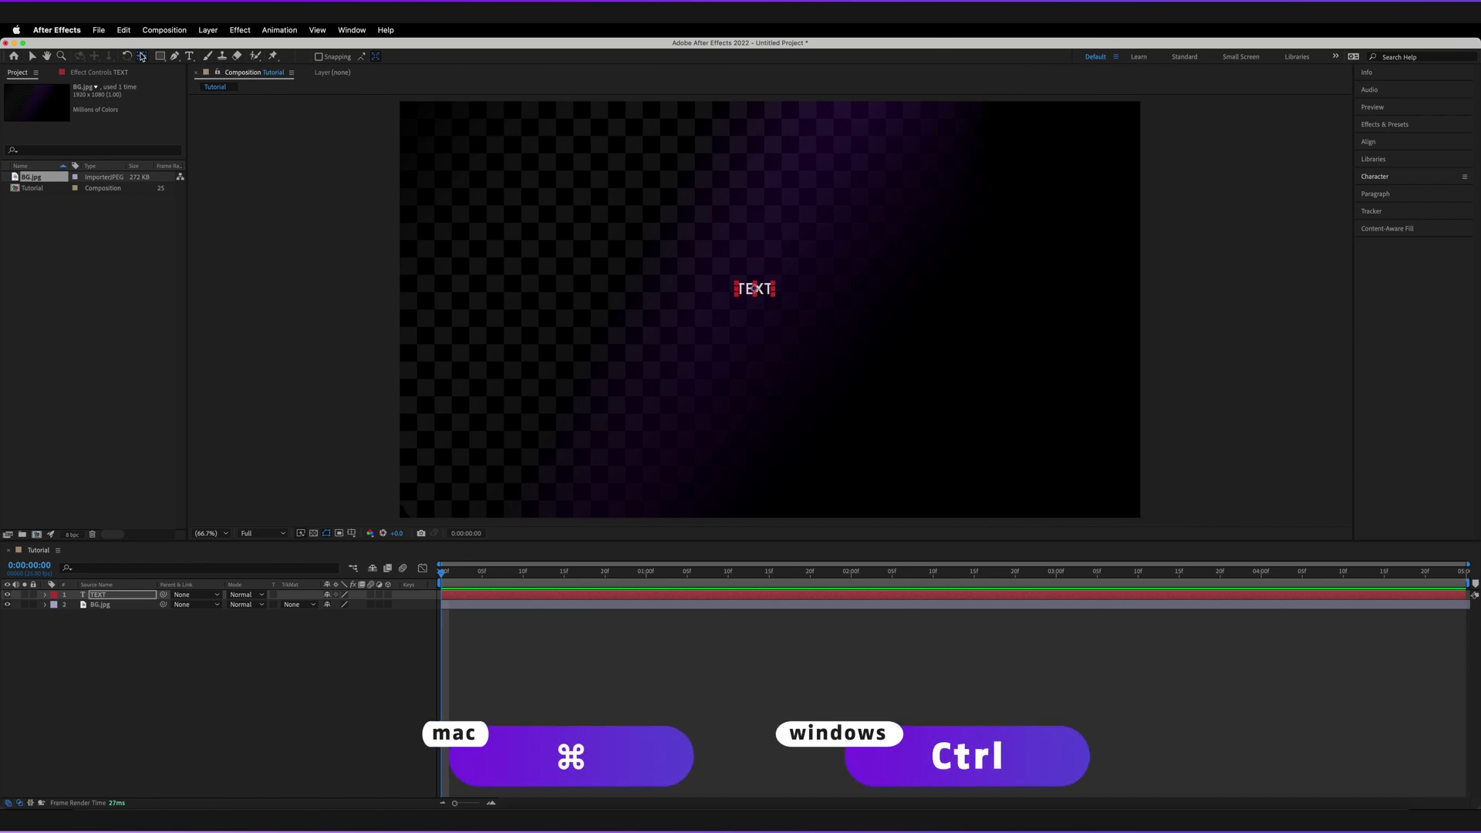
pyautogui.click(1381, 144)
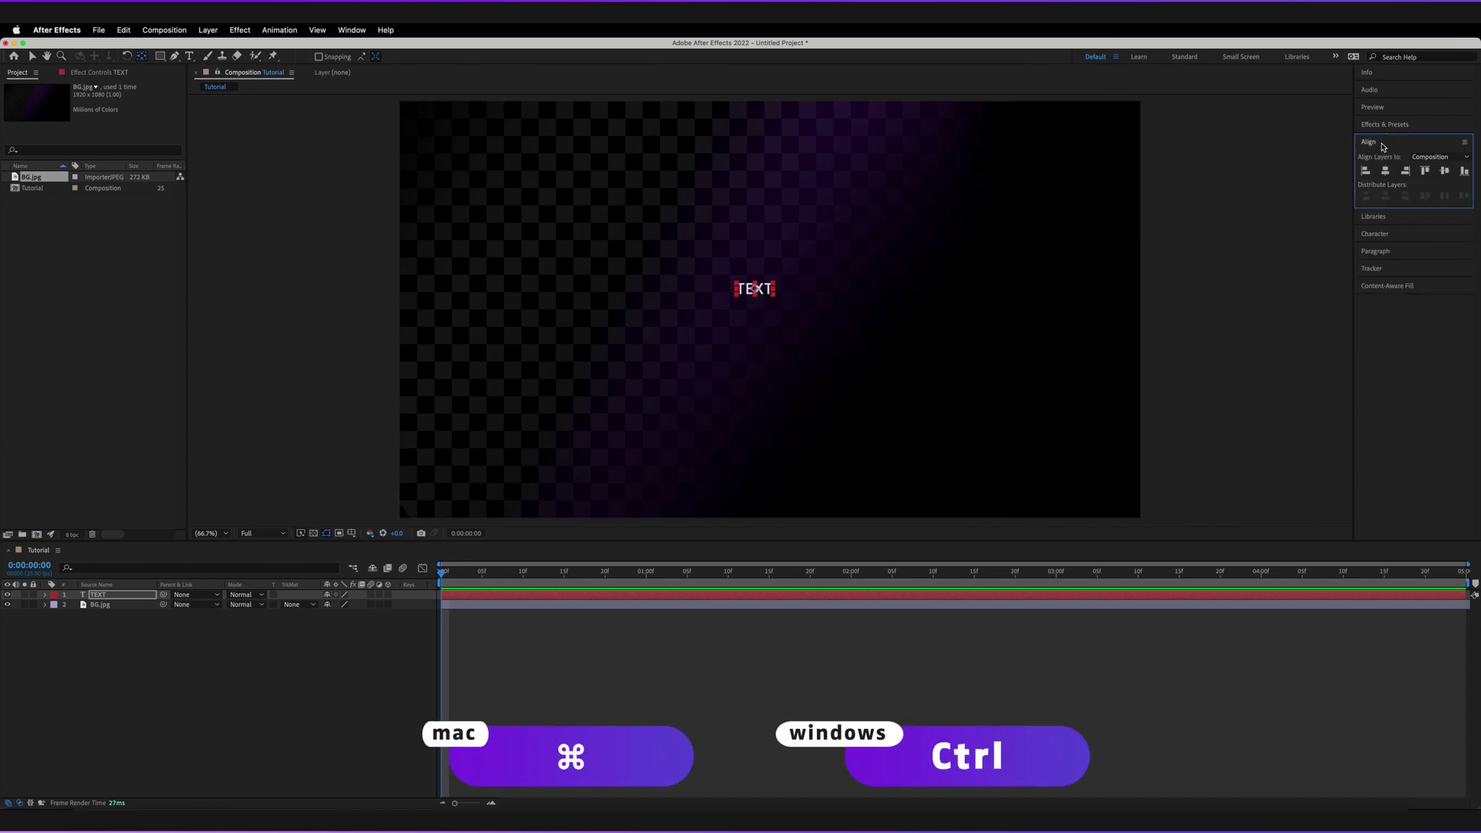
pyautogui.click(1385, 170)
pyautogui.click(1445, 171)
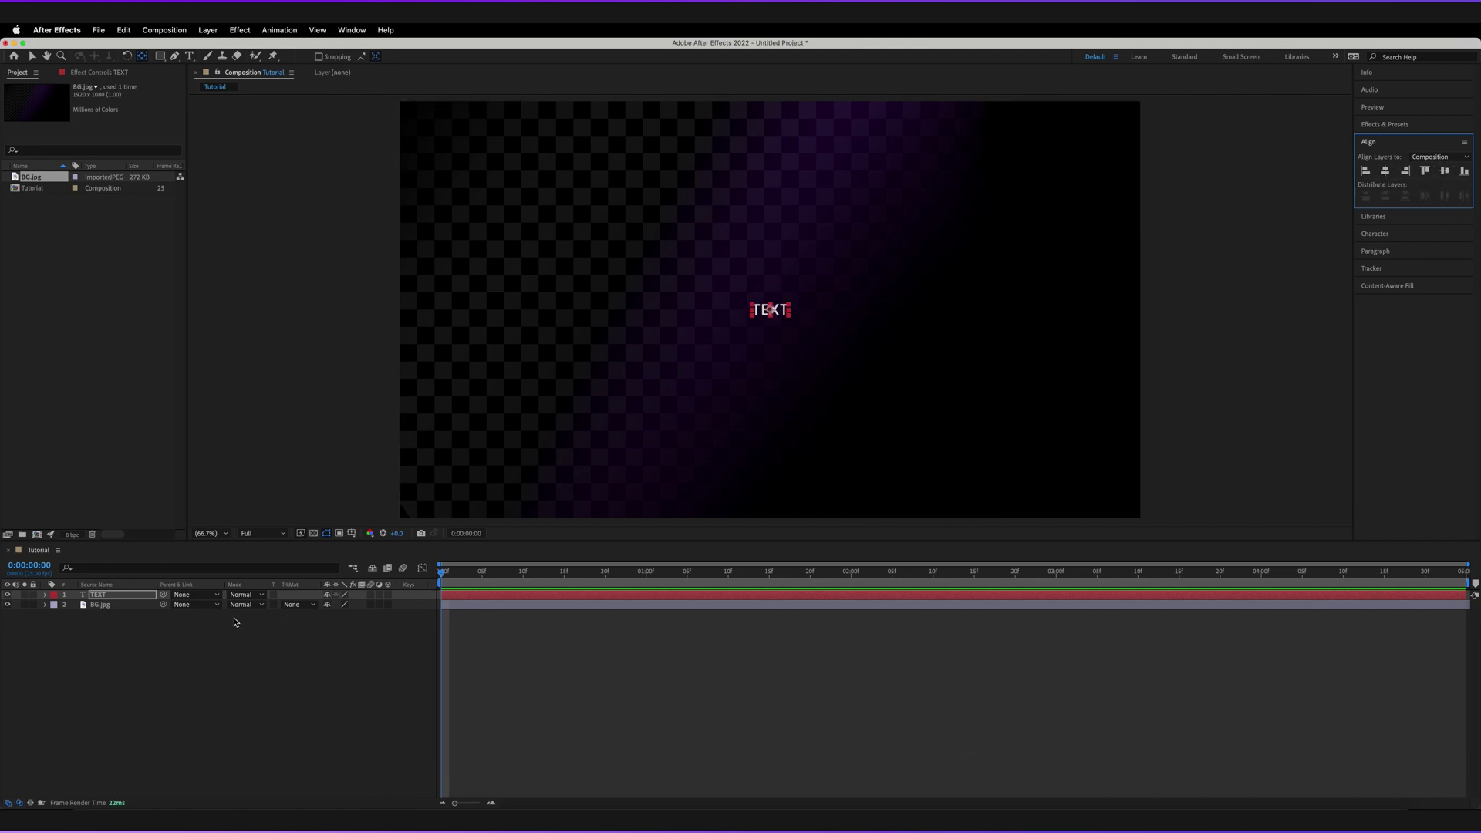
# Step: Scale the text layer up to 1024% in both dimensions
pyautogui.press('s')
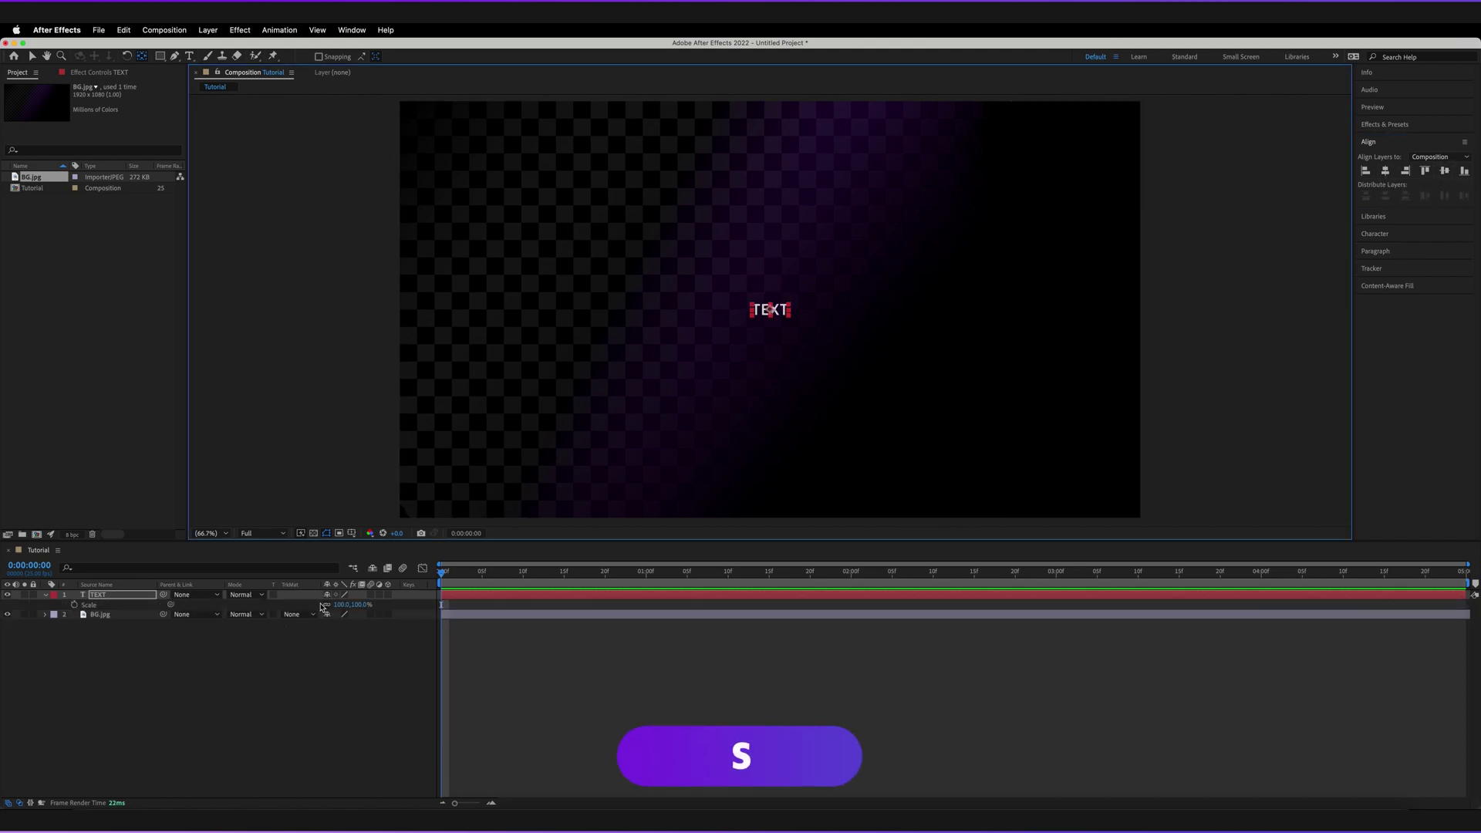
pyautogui.moveTo(346, 606); pyautogui.dragTo(869, 594)
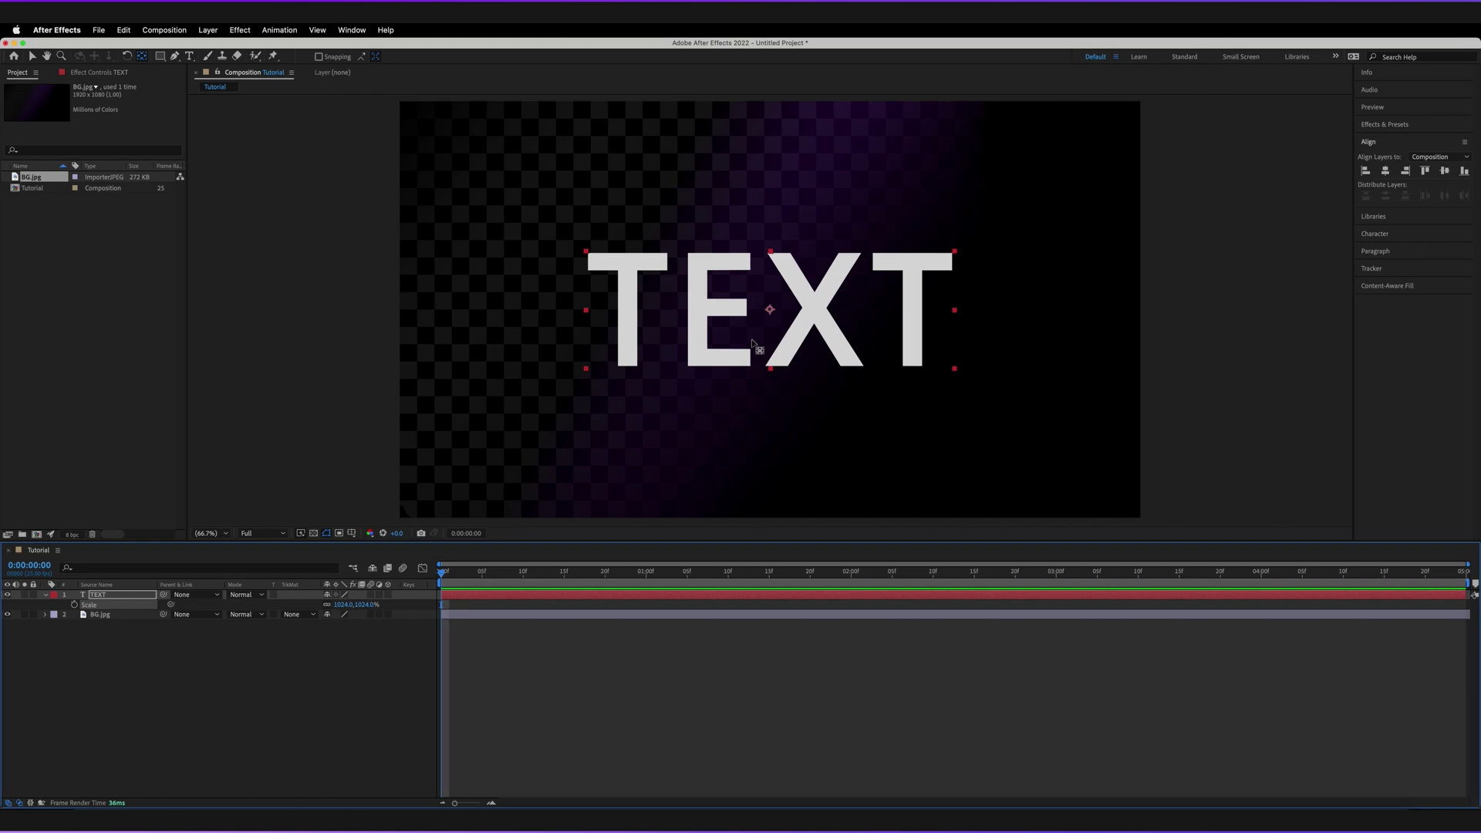
pyautogui.press('s')
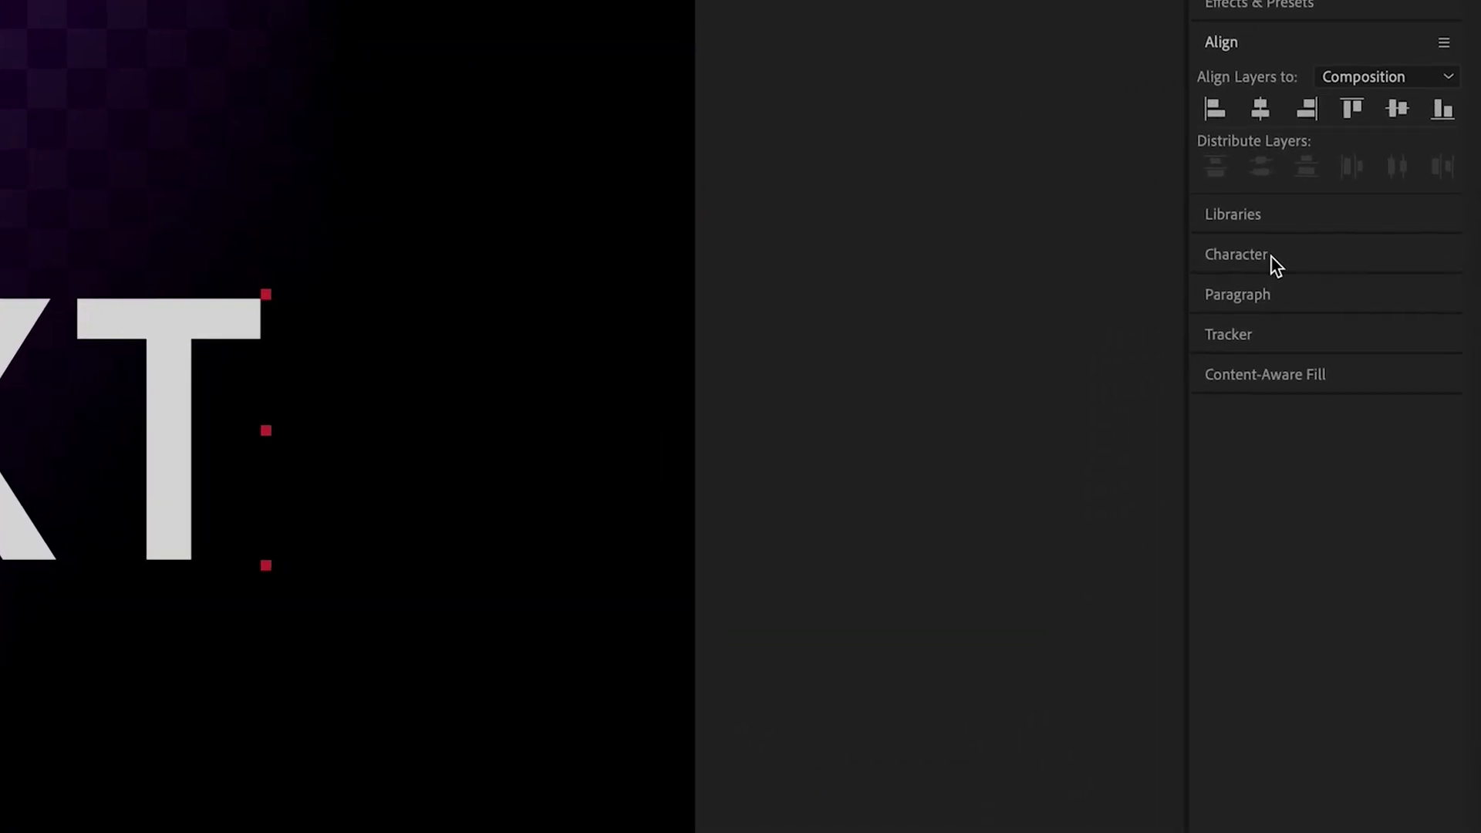
# Step: Swap the text's fill and stroke so only the outline is drawn, and set the stroke colour to purple D44BFF
pyautogui.click(1271, 256)
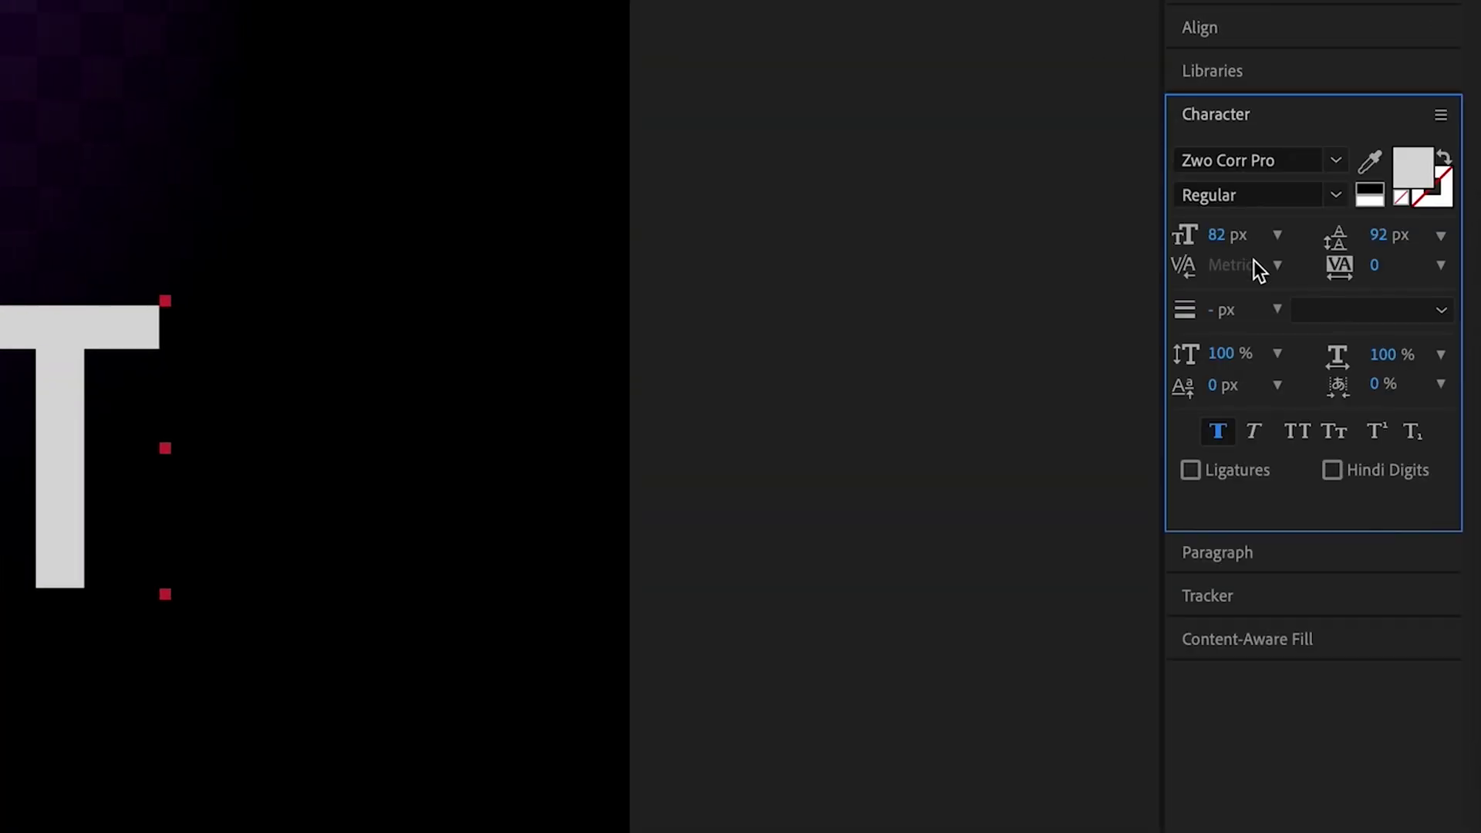
pyautogui.click(1443, 158)
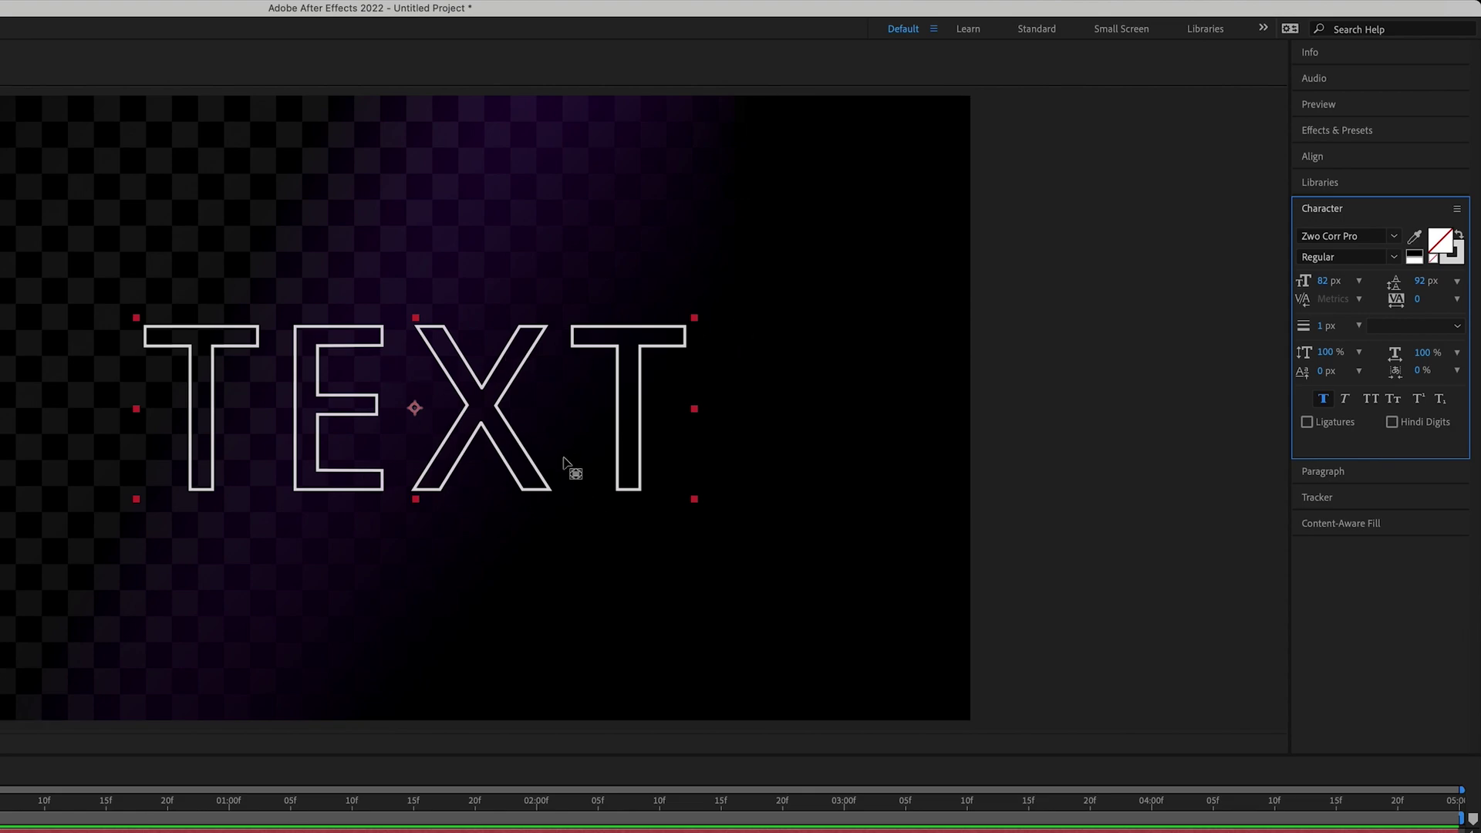
pyautogui.doubleClick(1463, 257)
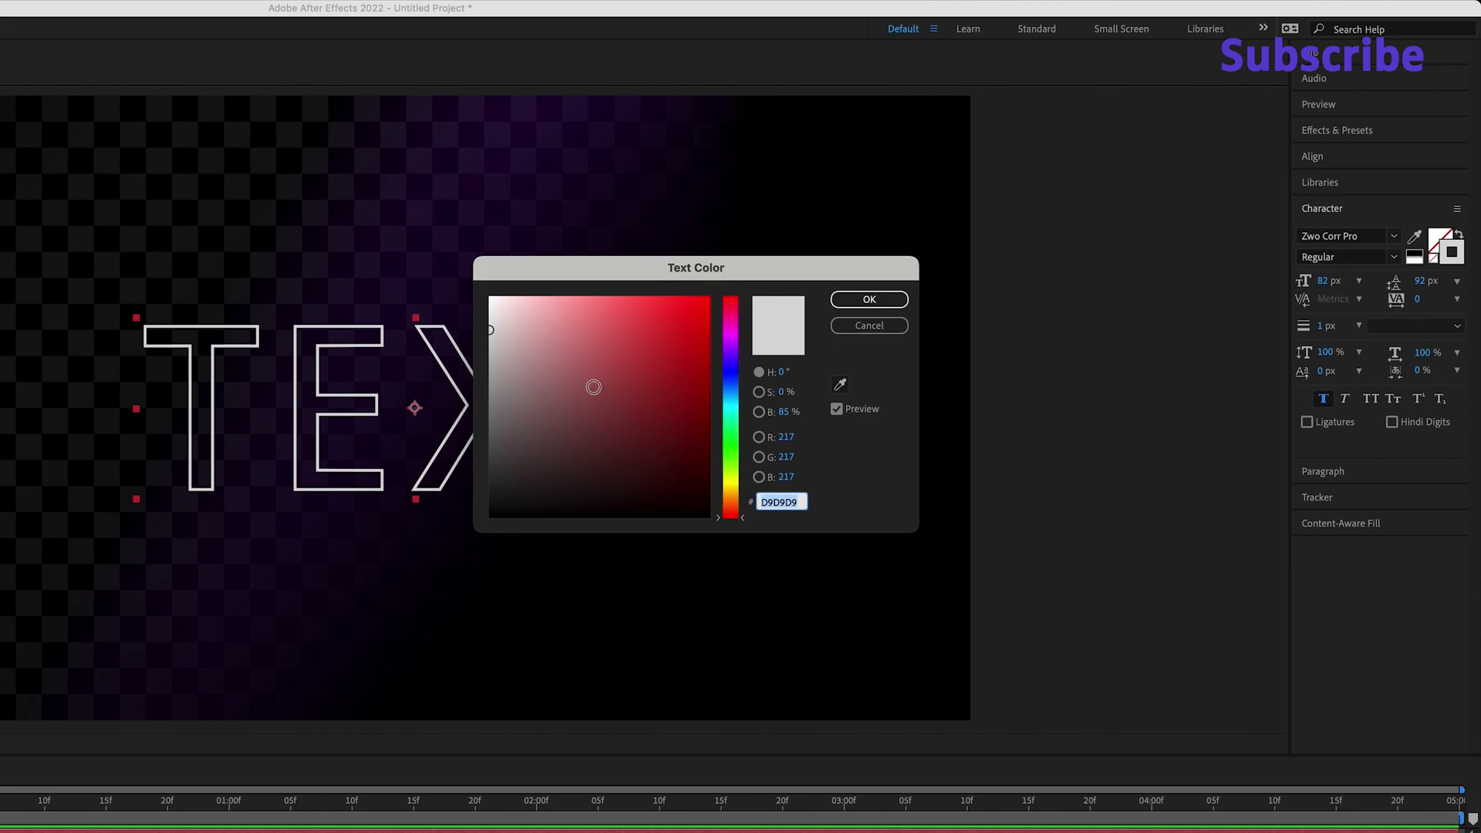
pyautogui.click(731, 407)
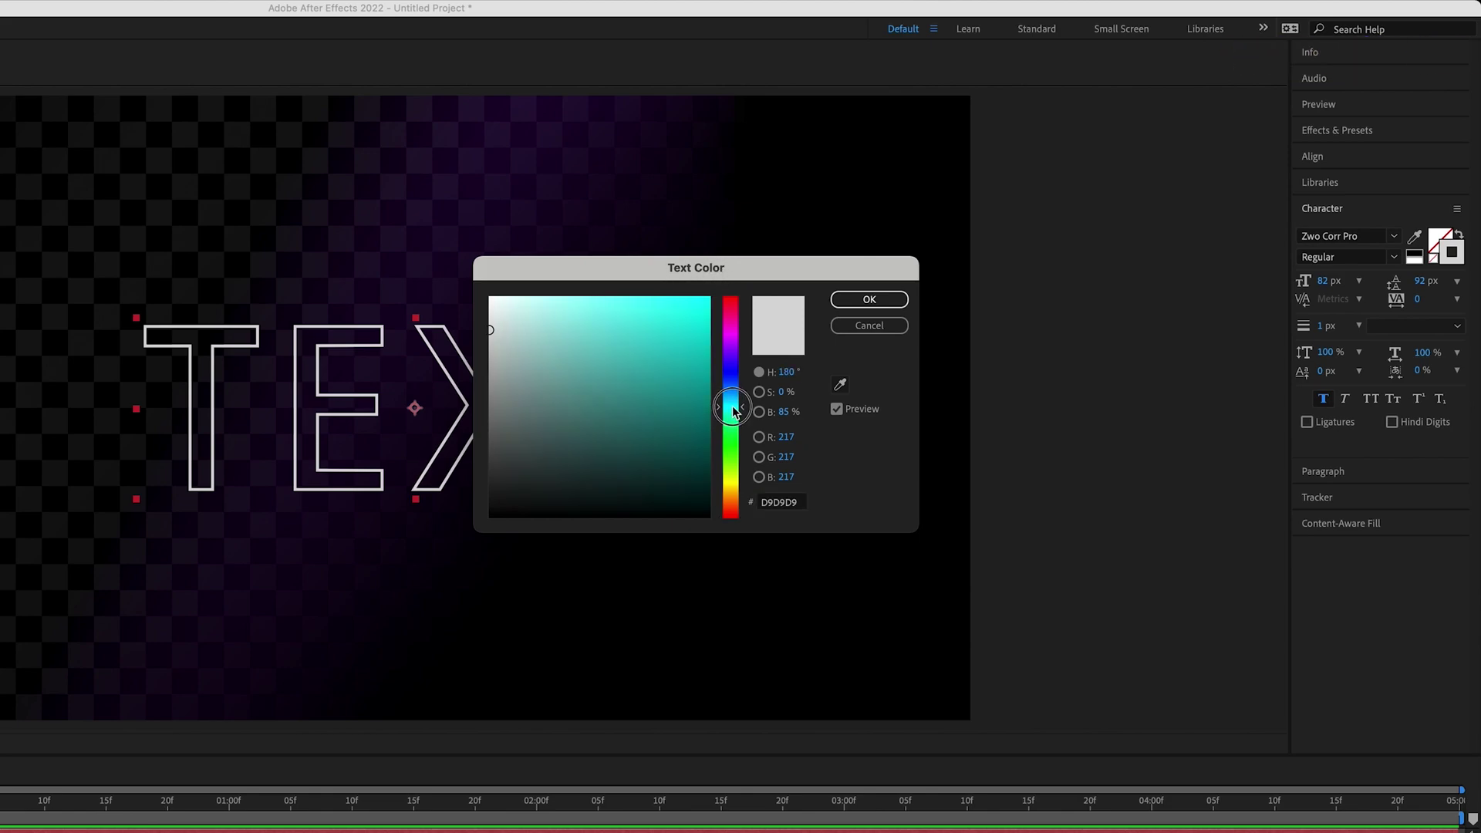
pyautogui.click(595, 317)
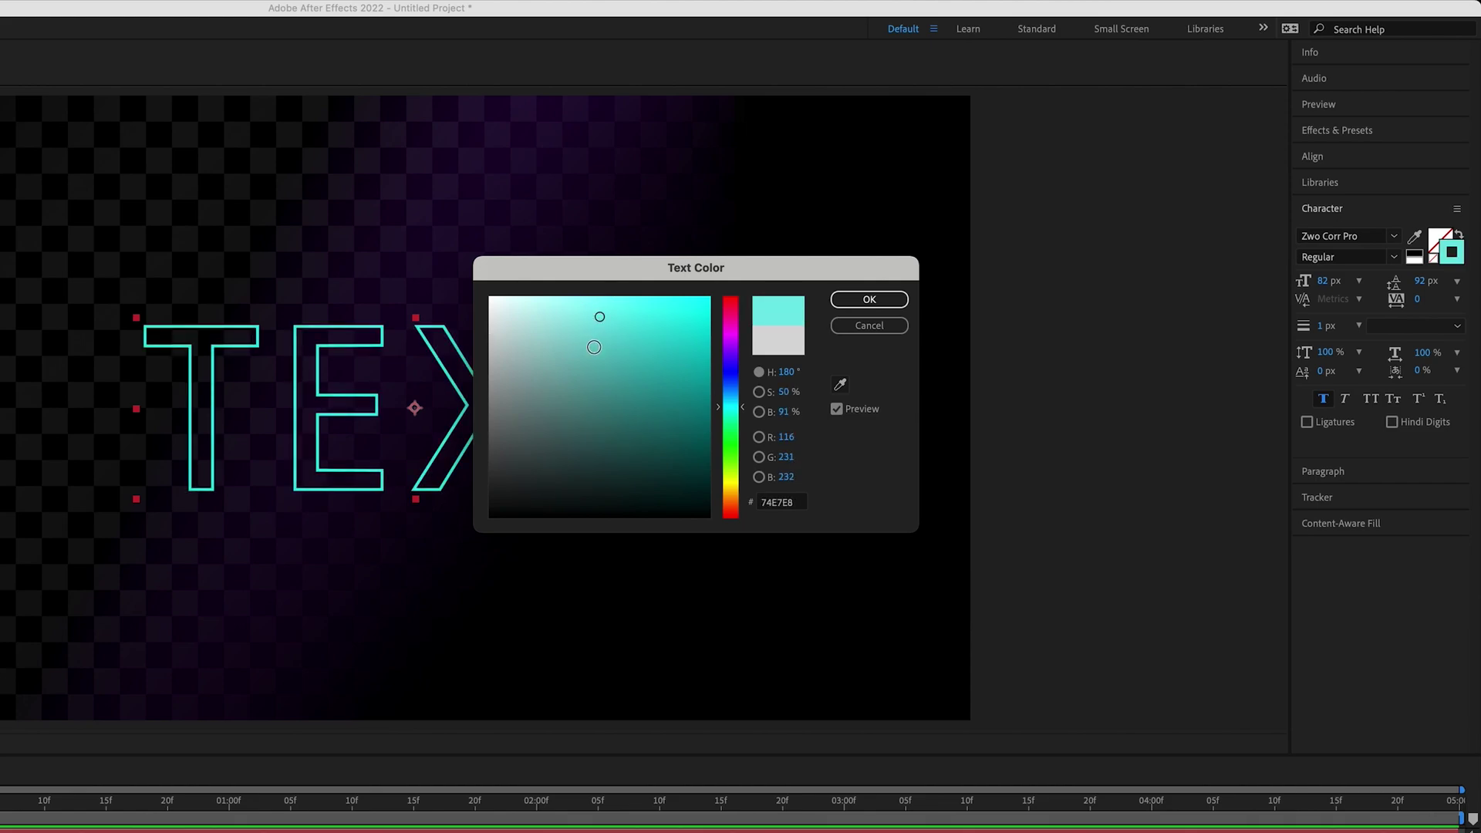
pyautogui.click(735, 356)
pyautogui.click(736, 341)
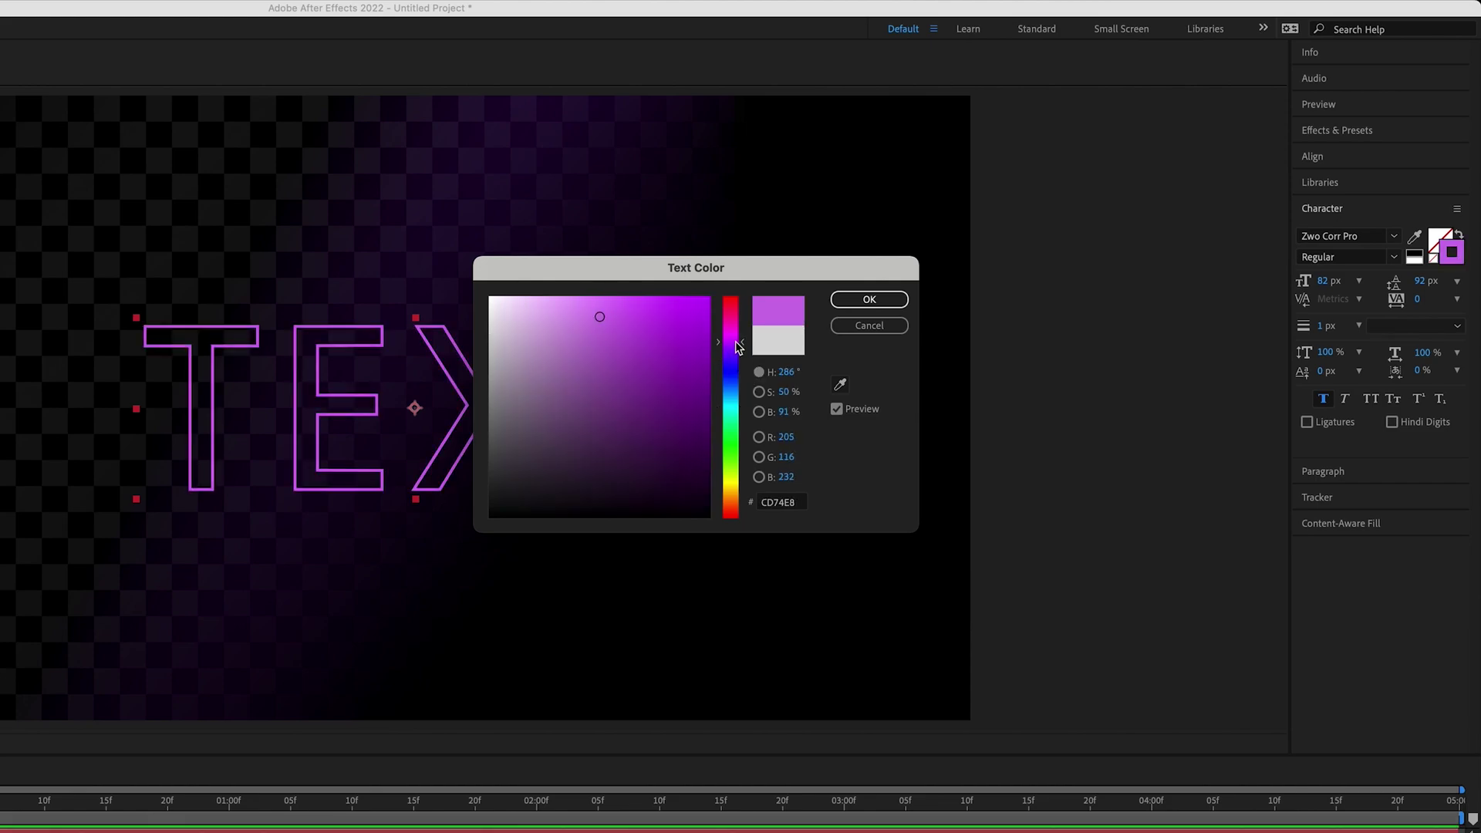
pyautogui.click(693, 299)
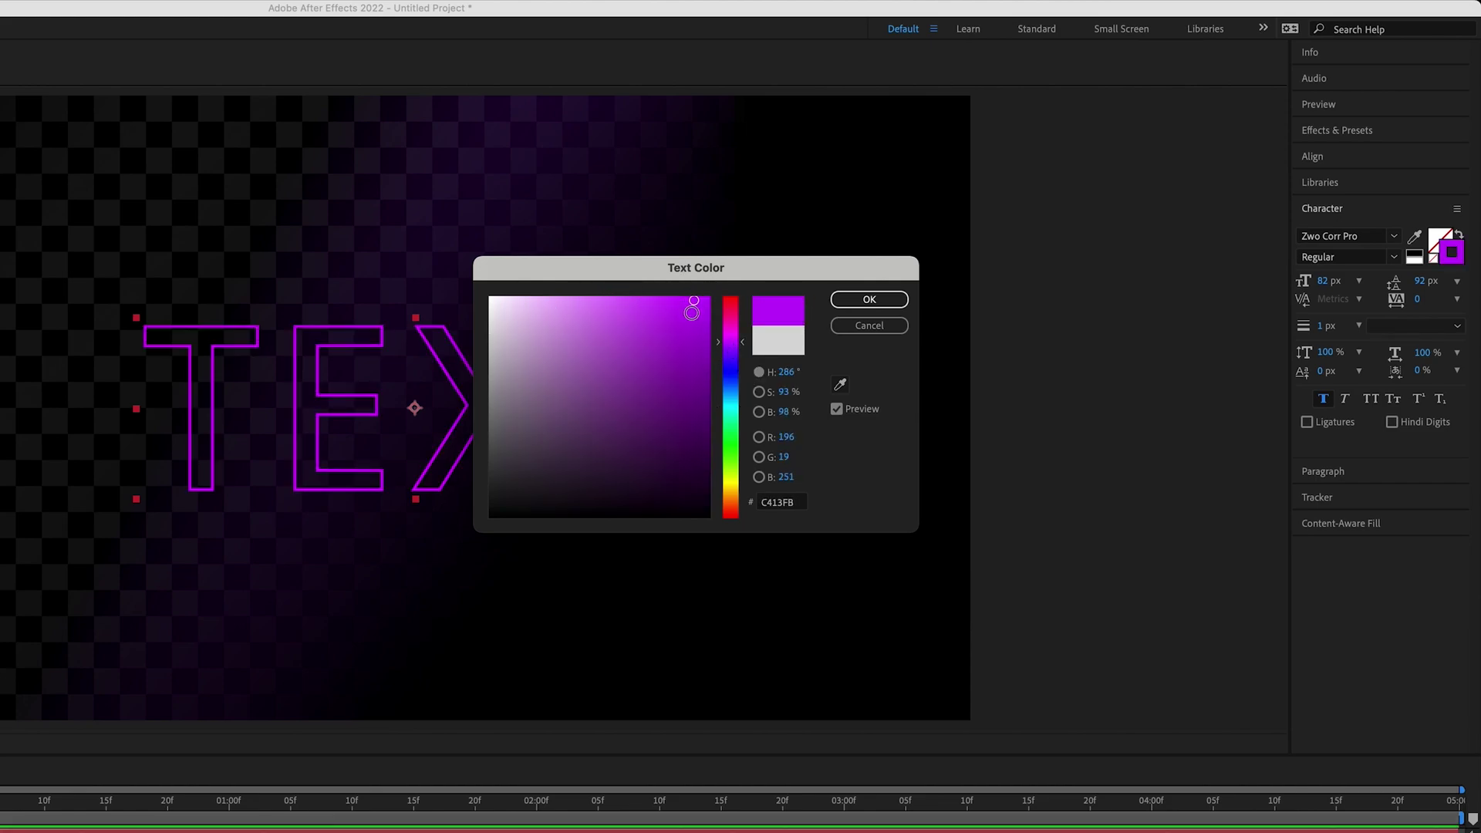
pyautogui.click(646, 297)
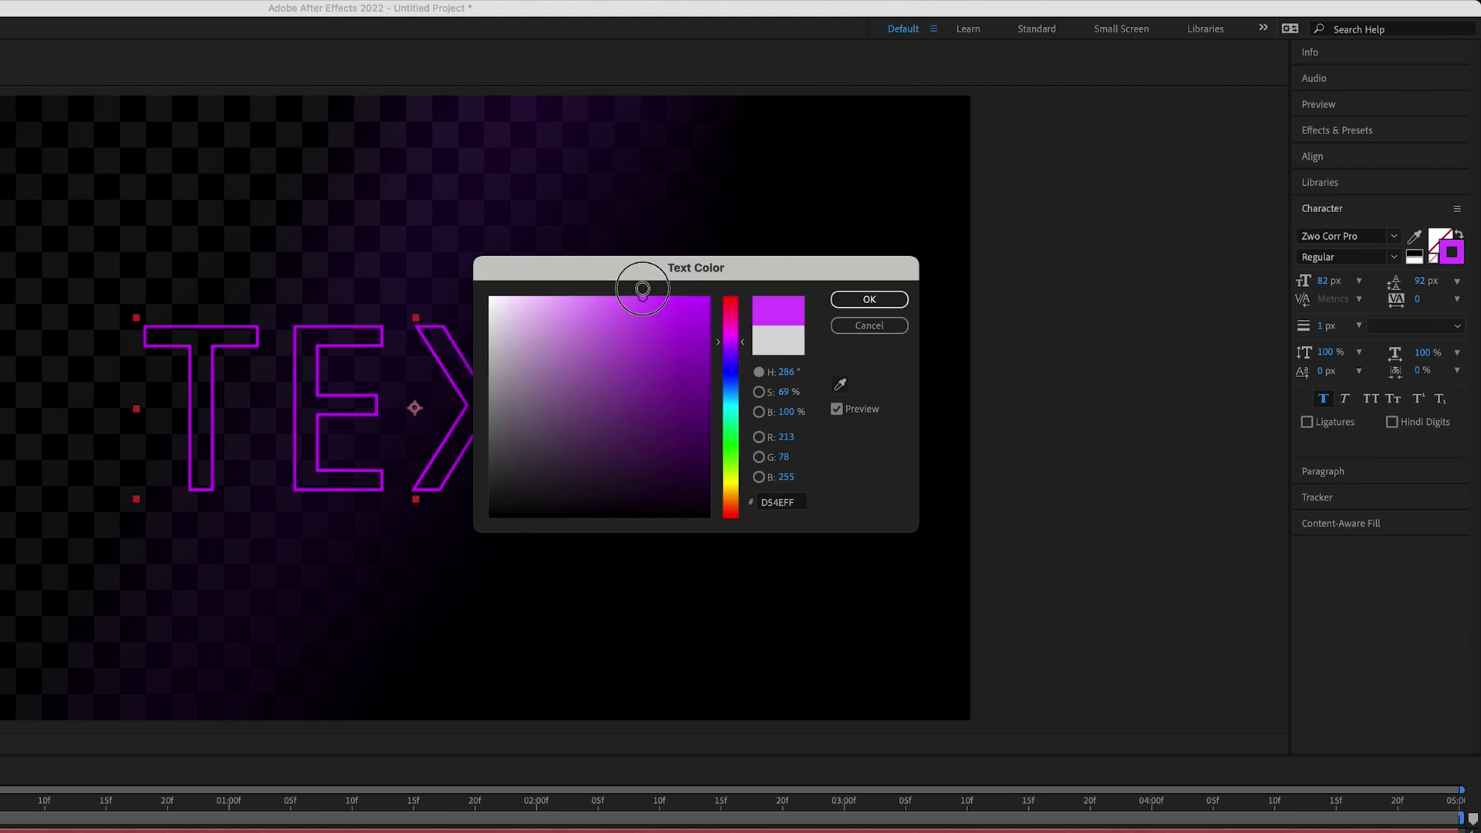
pyautogui.click(737, 334)
pyautogui.click(733, 342)
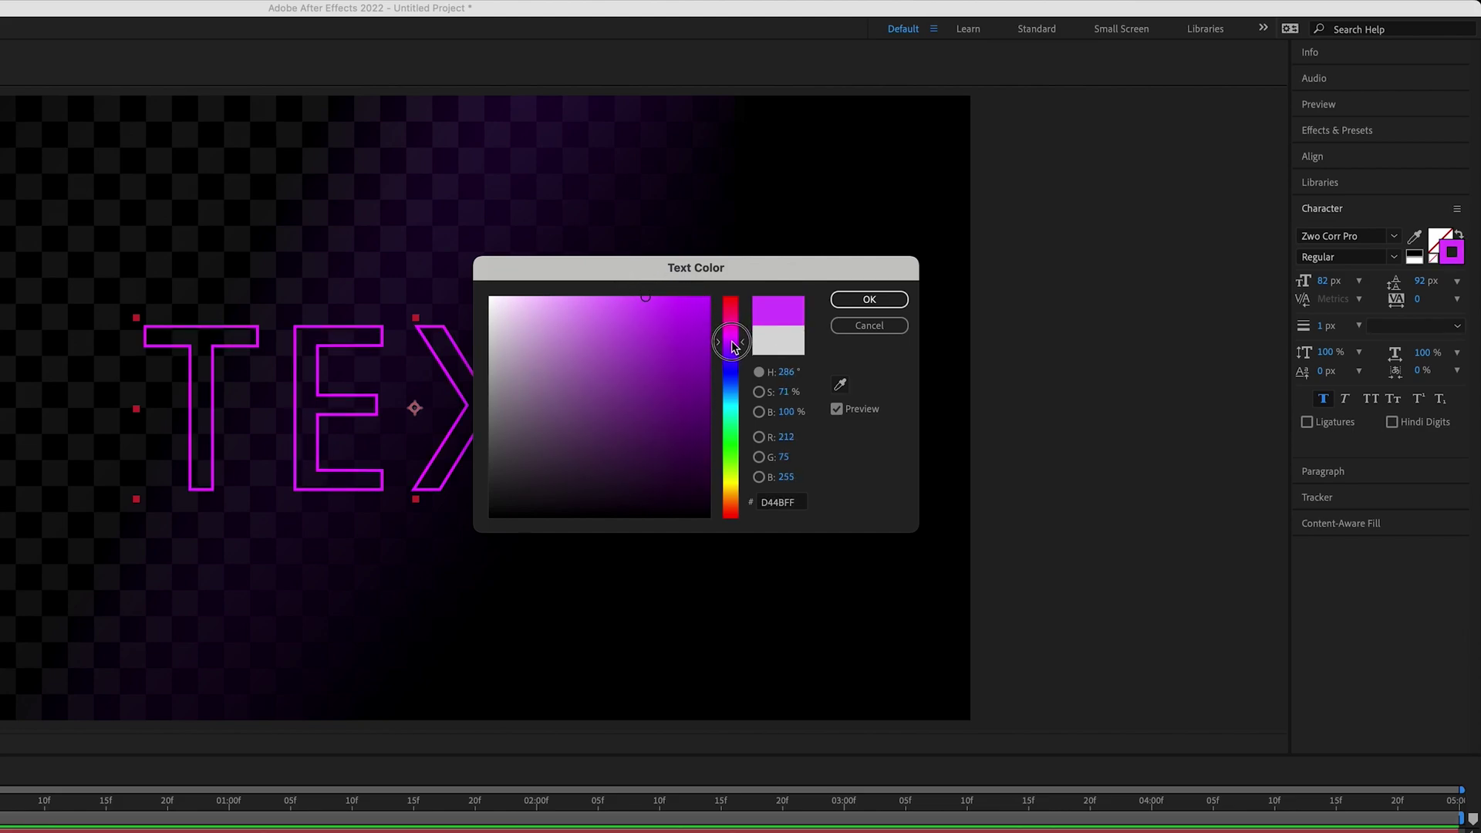
pyautogui.click(879, 299)
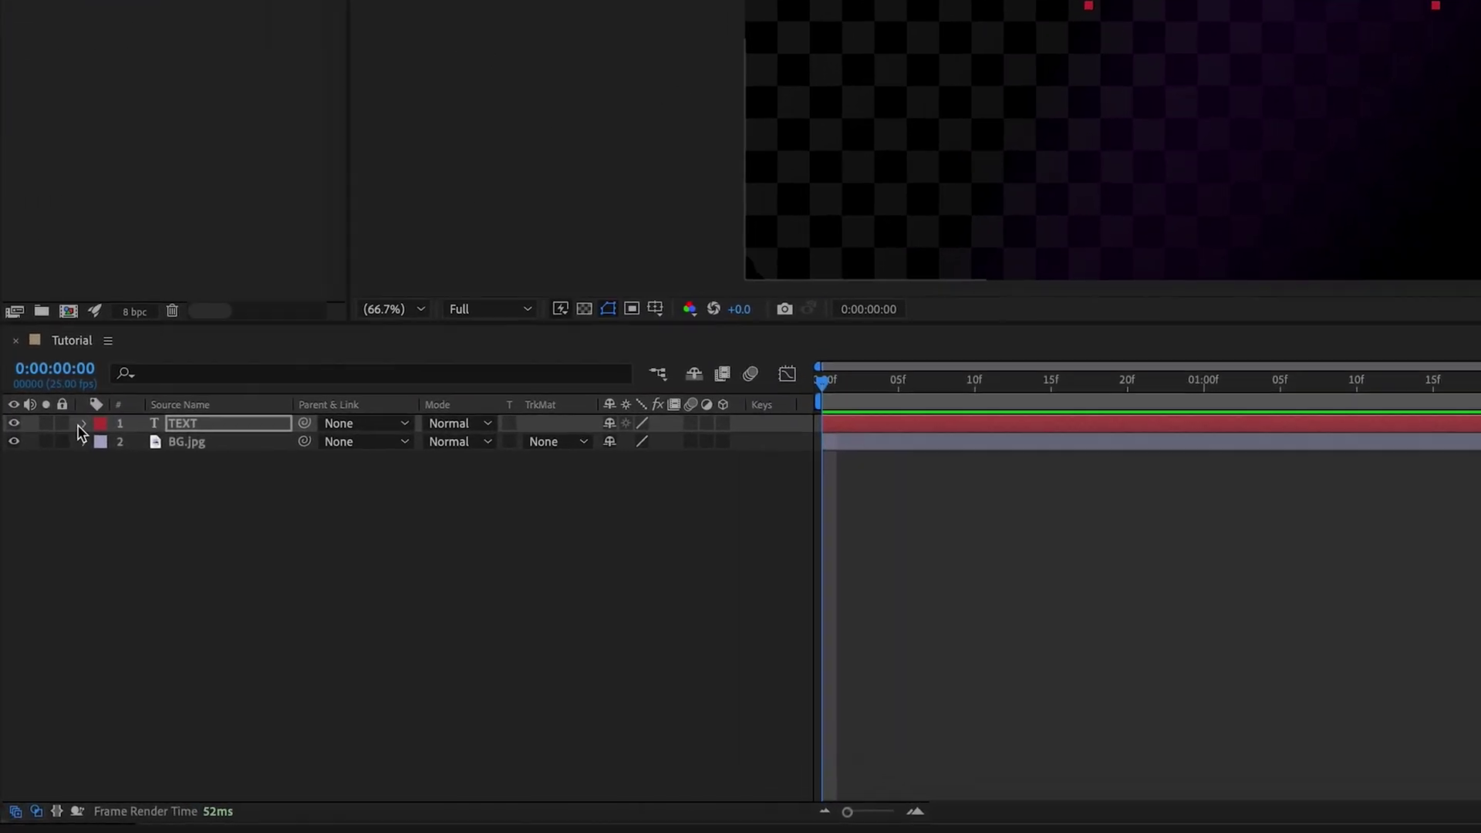
# Step: Examine which properties can be animated on the TEXT layer without adding any of them
pyautogui.click(45, 595)
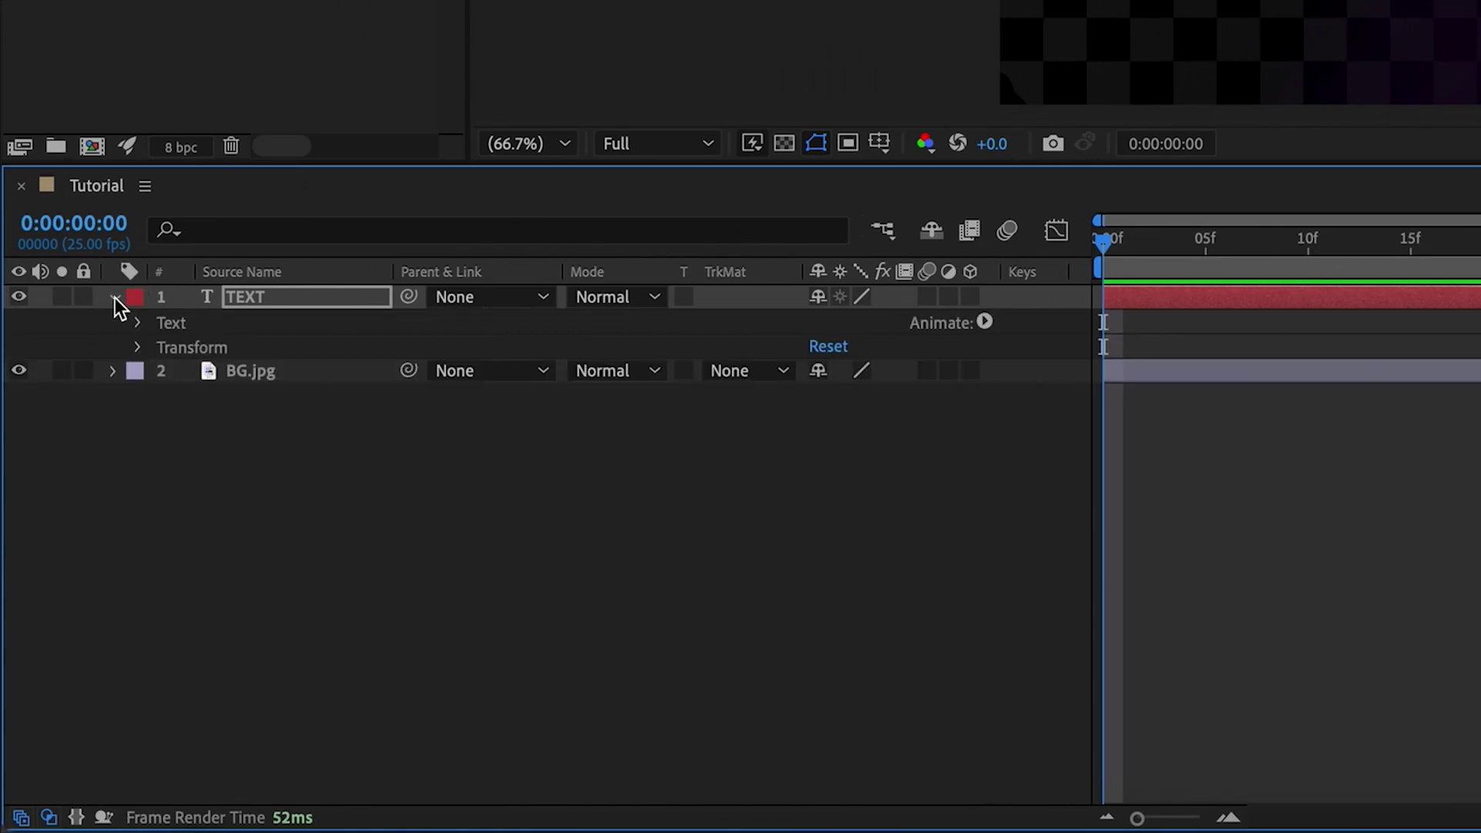
pyautogui.click(992, 322)
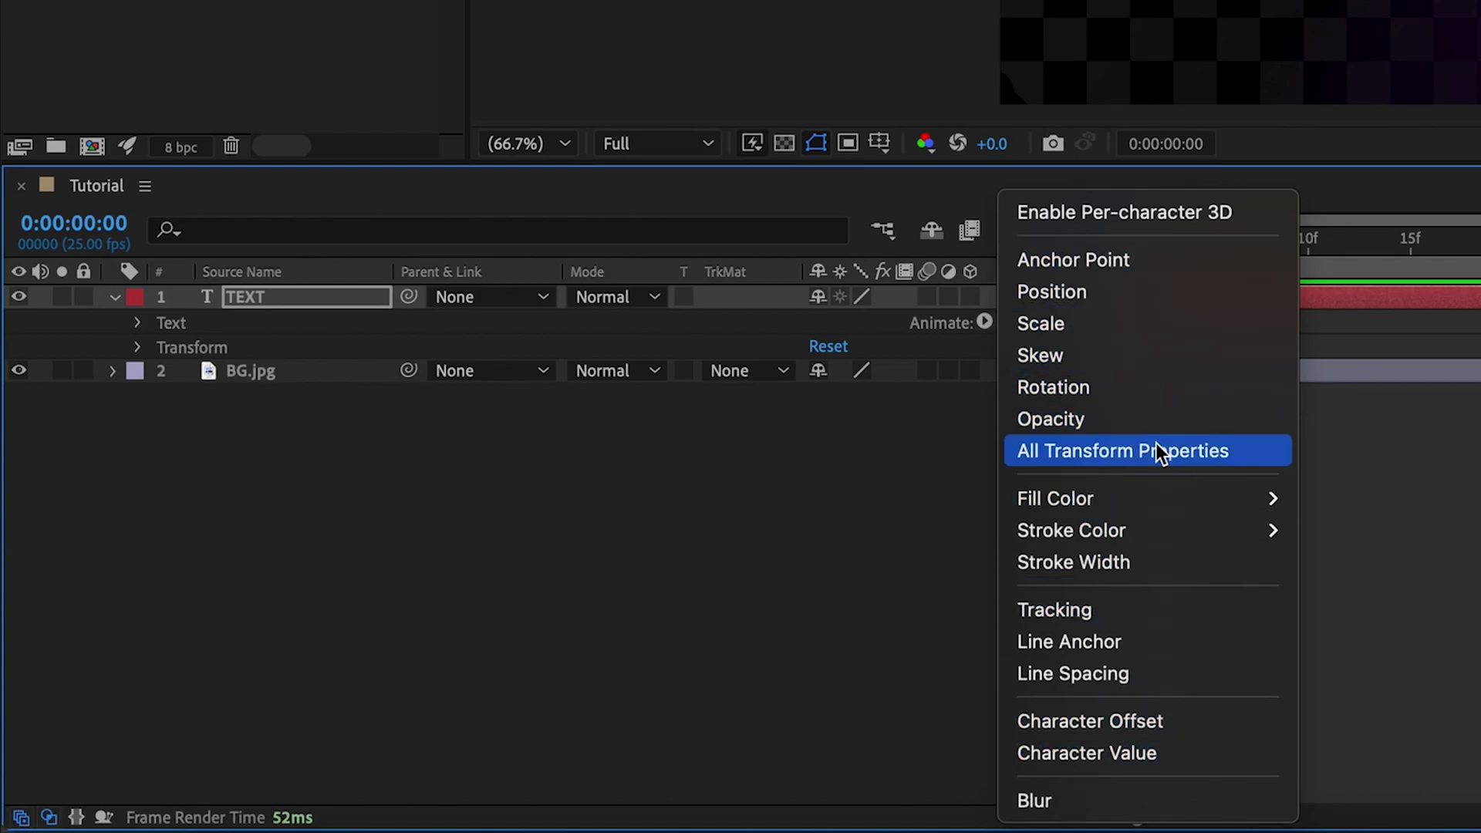
pyautogui.moveTo(1140, 507)
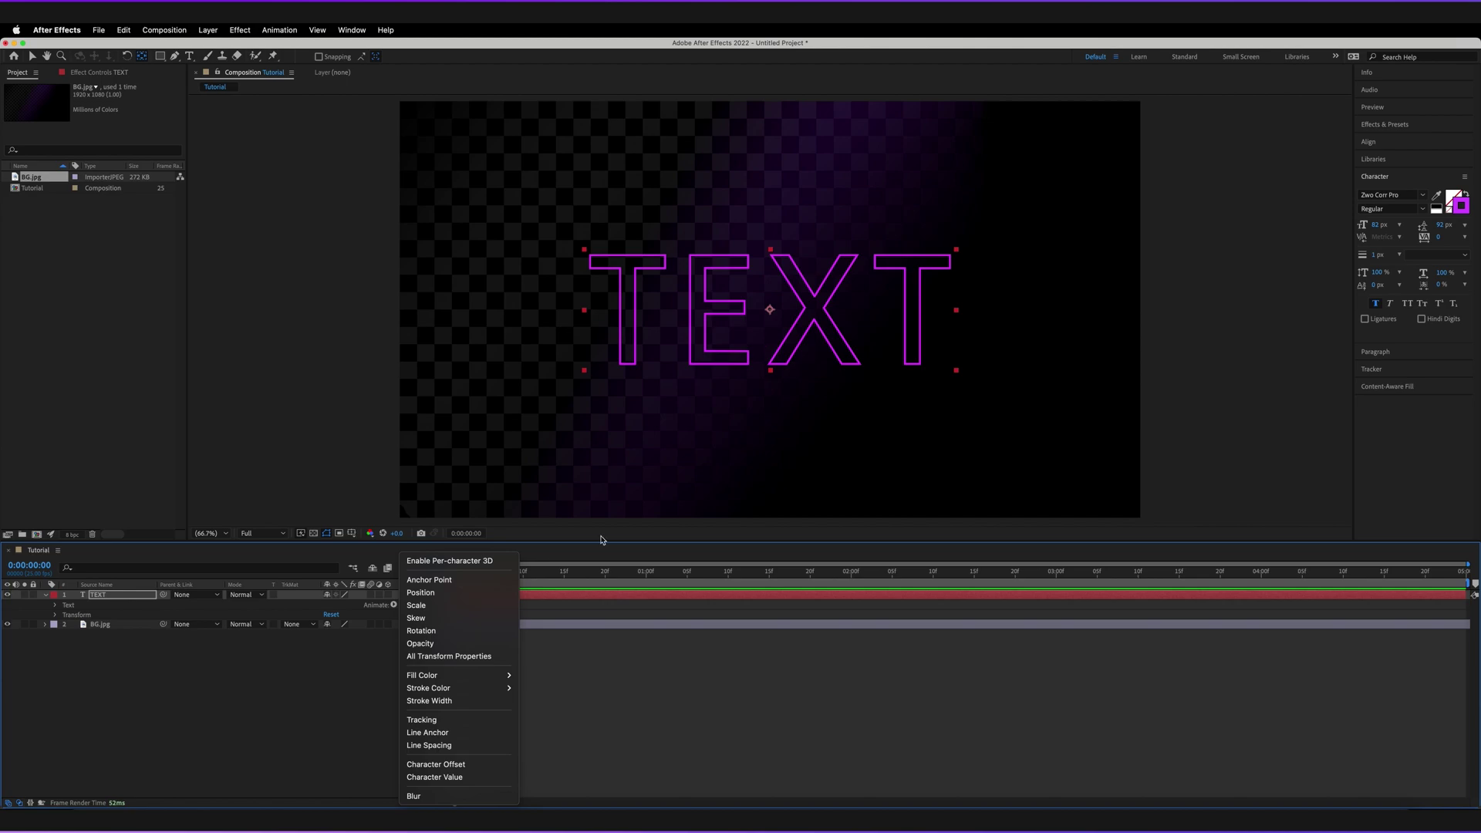
pyautogui.click(259, 705)
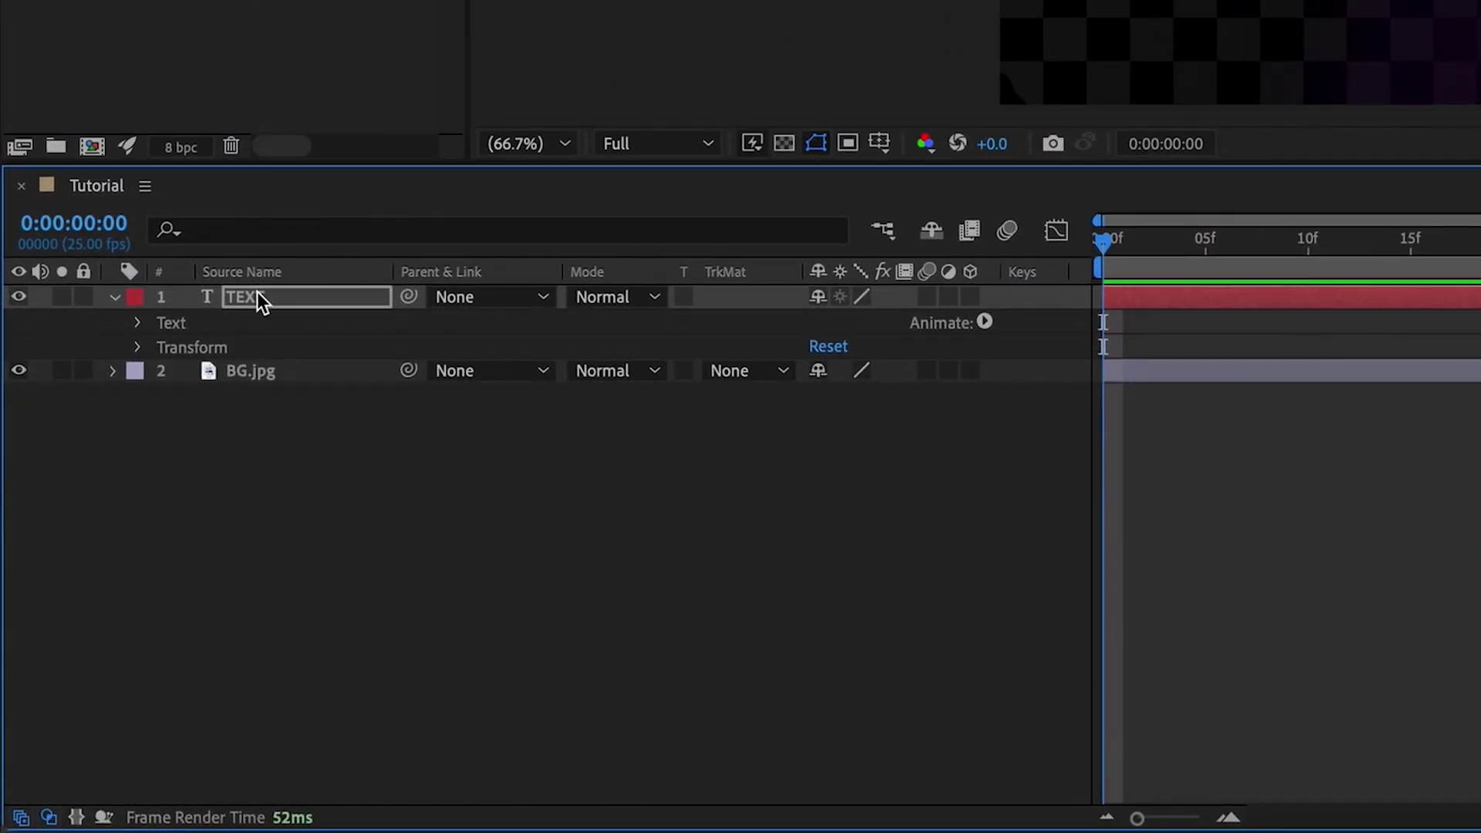
# Step: Create shape outlines from the TEXT layer
pyautogui.rightClick(256, 293)
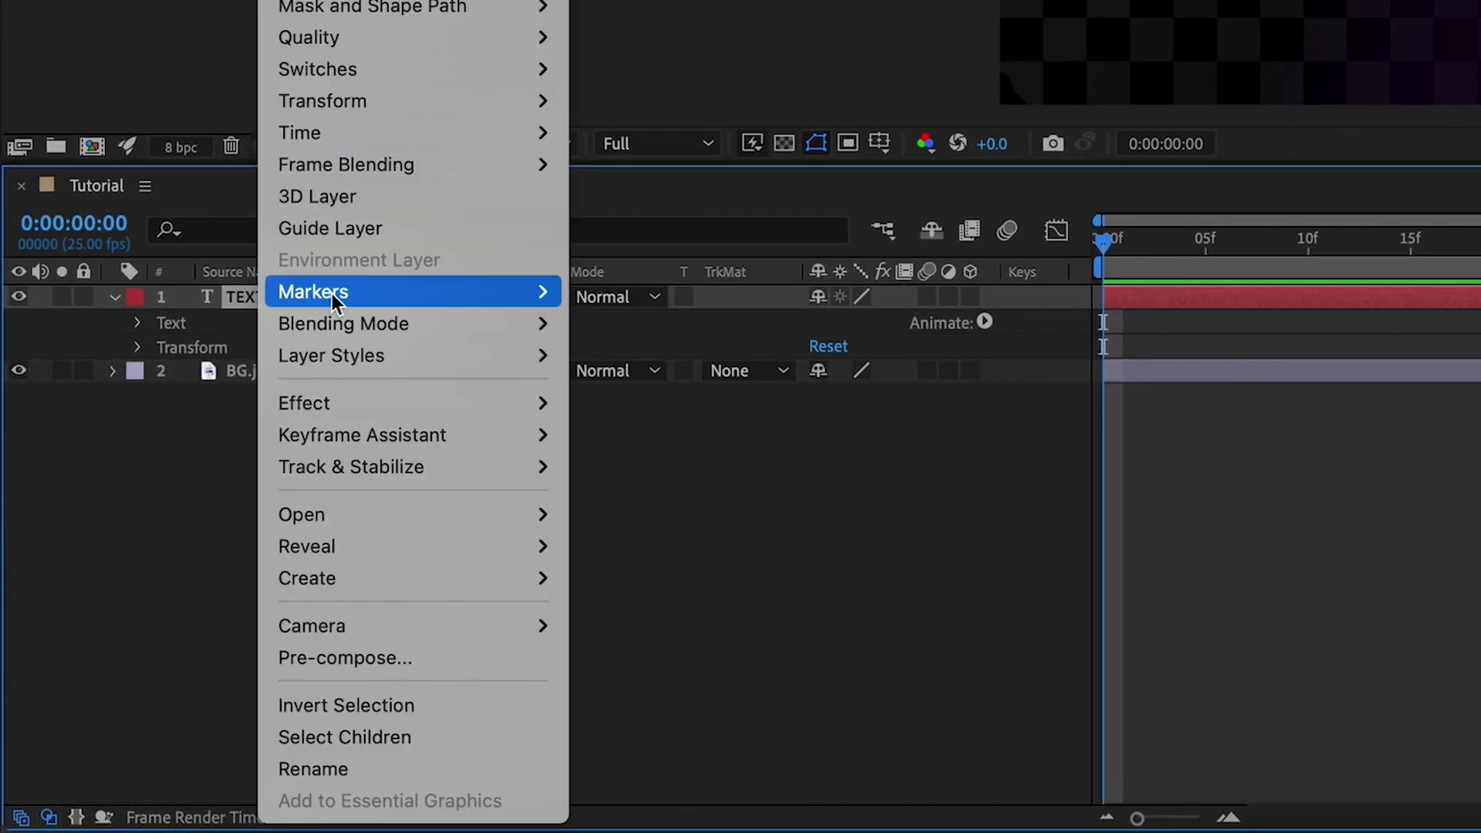
pyautogui.moveTo(353, 587)
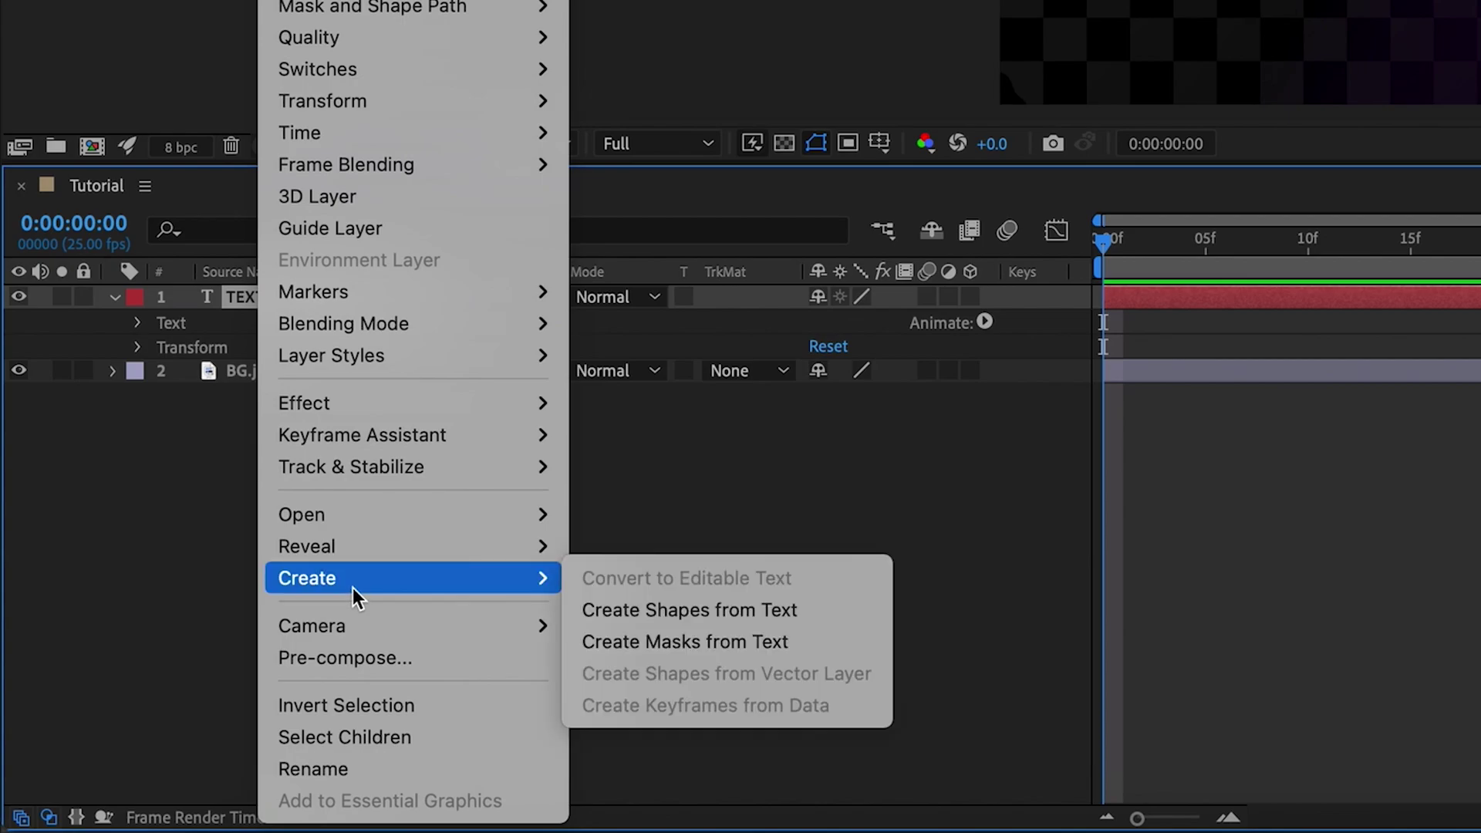
pyautogui.click(678, 612)
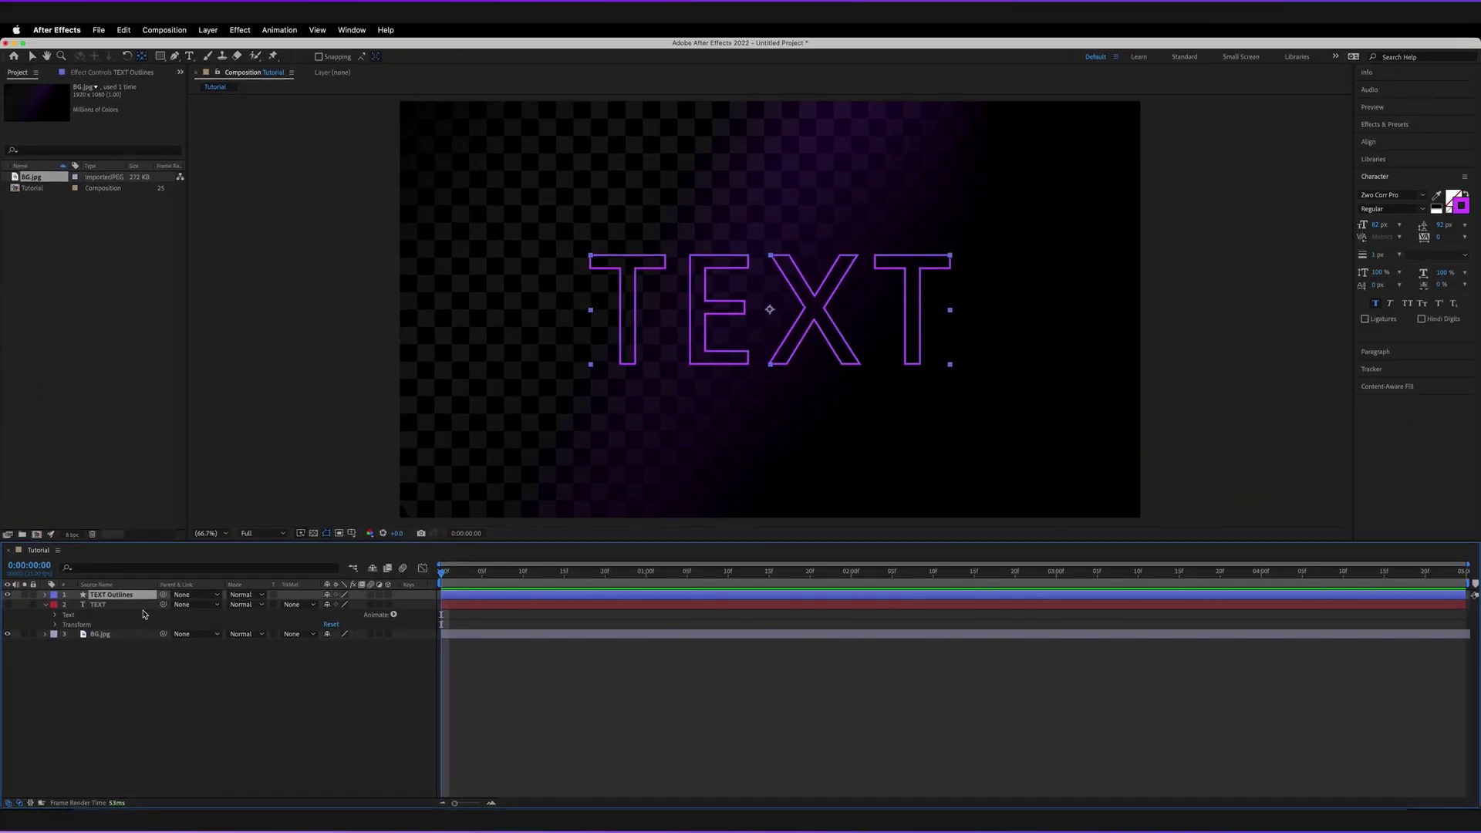
# Step: Collapse the original TEXT layer's properties and move the layer below BG.jpg in the layer stack
pyautogui.click(34, 56)
pyautogui.click(226, 665)
pyautogui.click(44, 604)
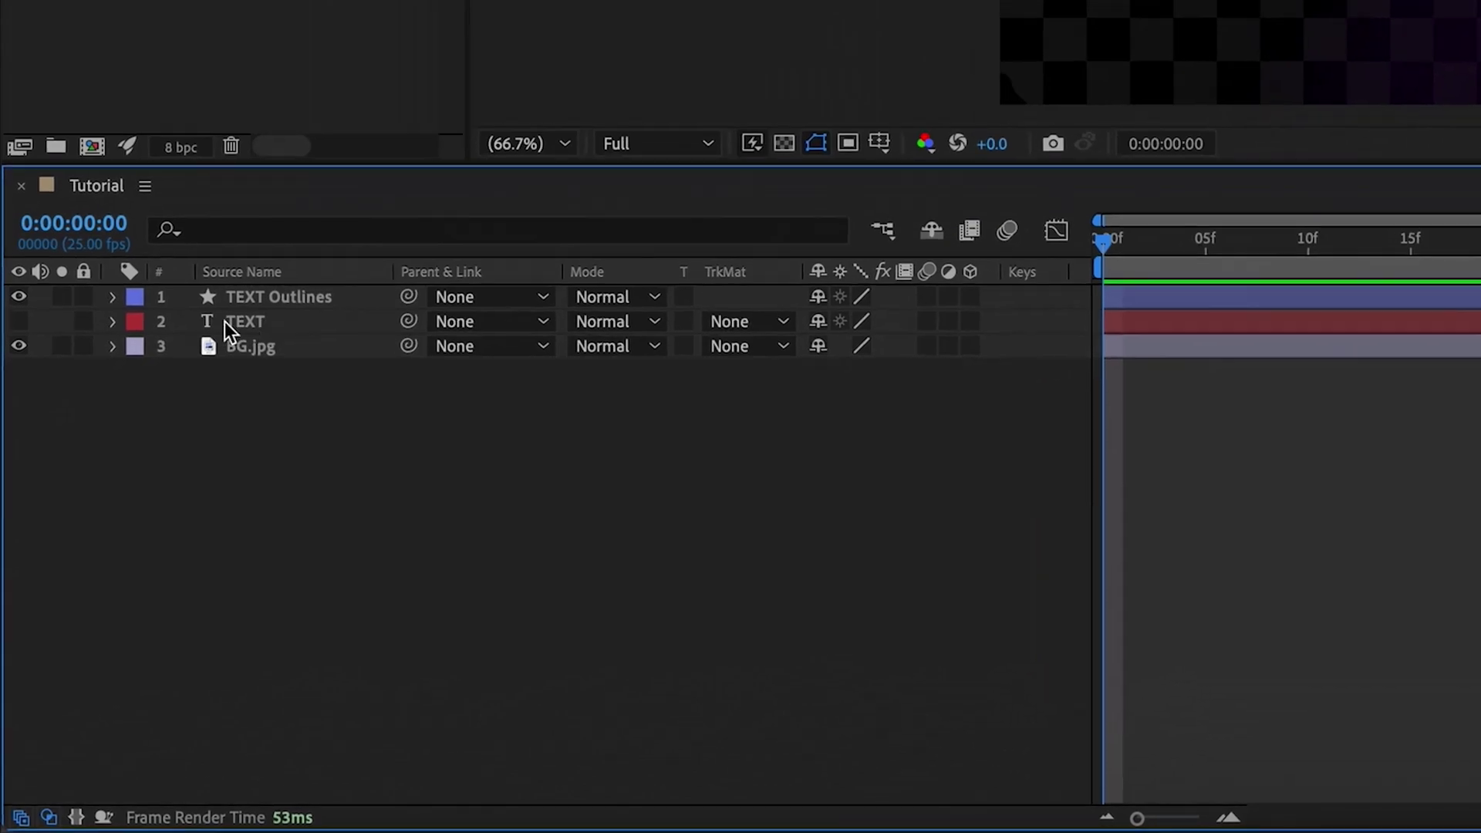
pyautogui.moveTo(237, 319); pyautogui.dragTo(235, 350)
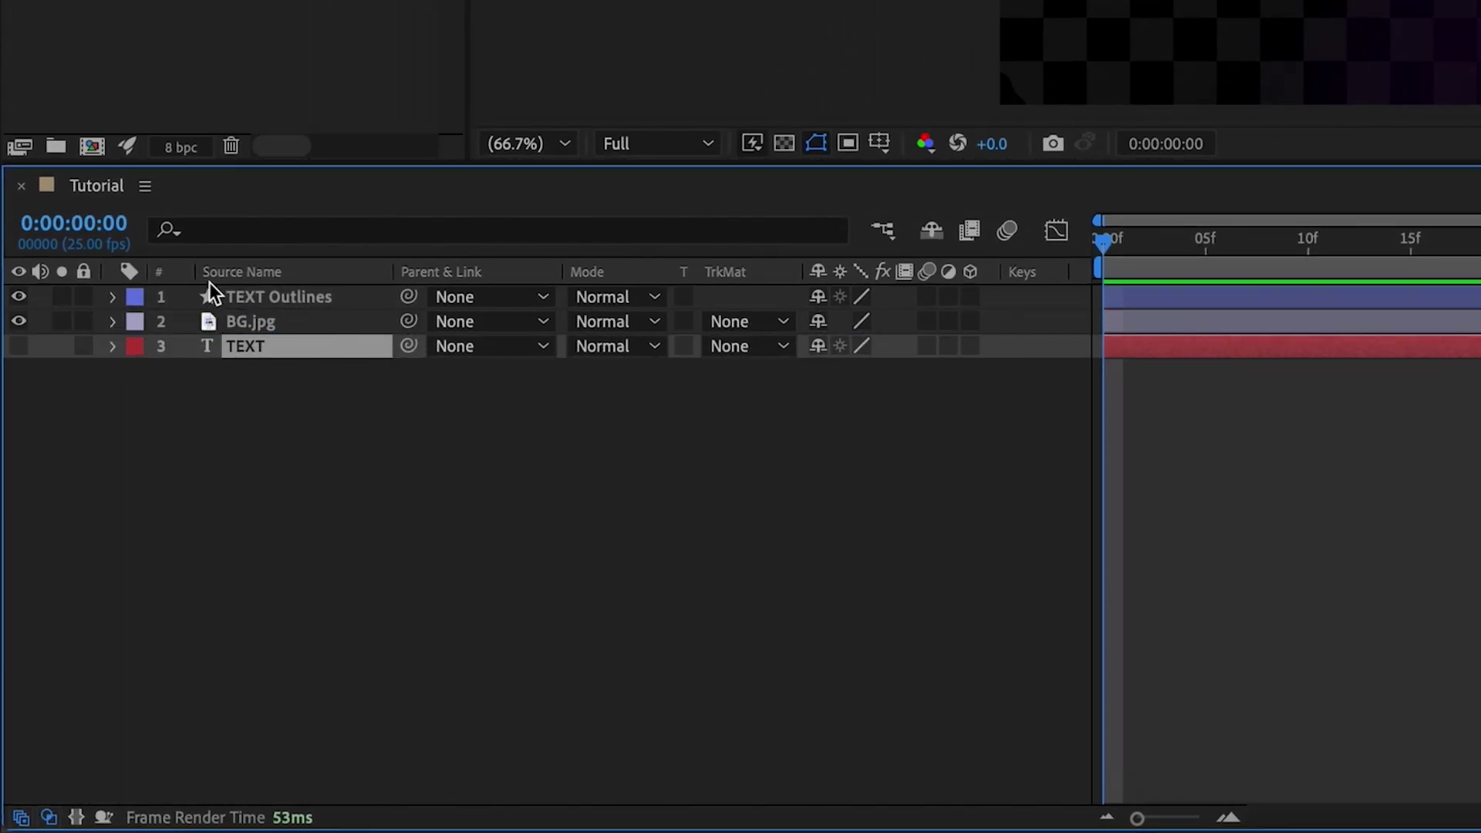
# Step: Expand the contents of the TEXT Outlines layer and examine the letter groups T, E, X and T one by one
pyautogui.click(113, 296)
pyautogui.click(265, 296)
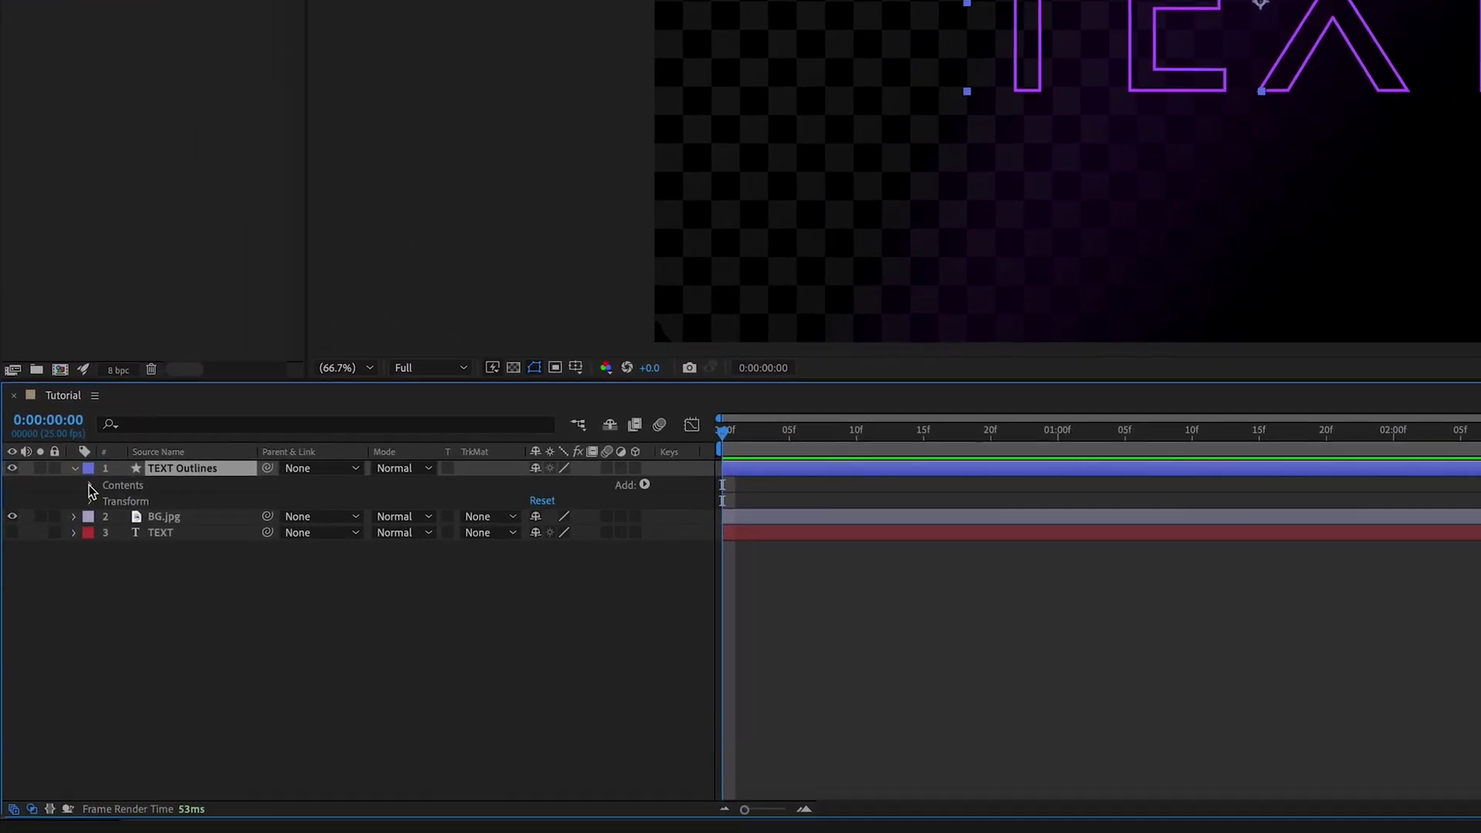
pyautogui.click(55, 605)
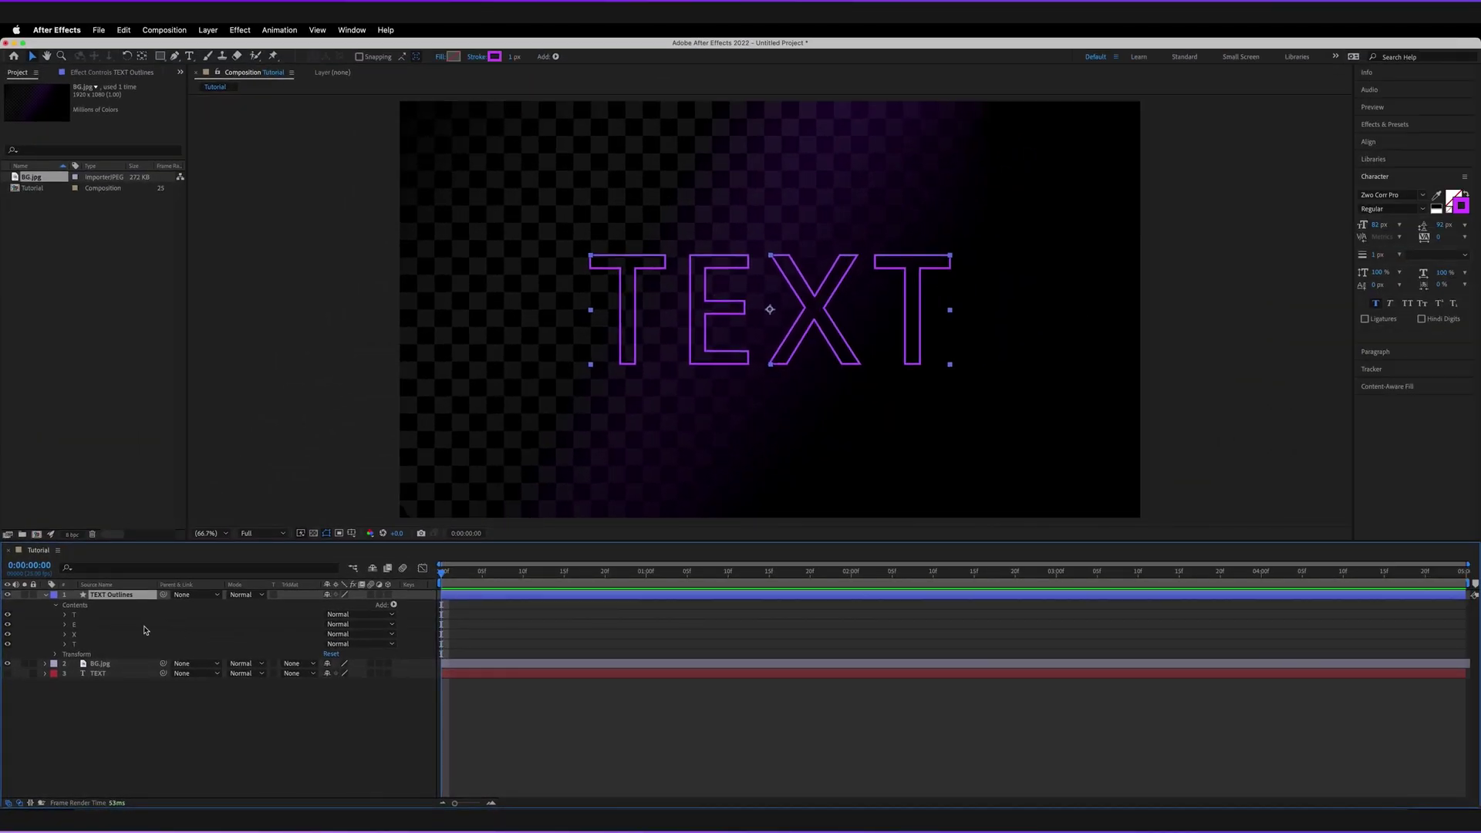
pyautogui.click(78, 615)
pyautogui.click(78, 624)
pyautogui.click(79, 635)
pyautogui.click(81, 645)
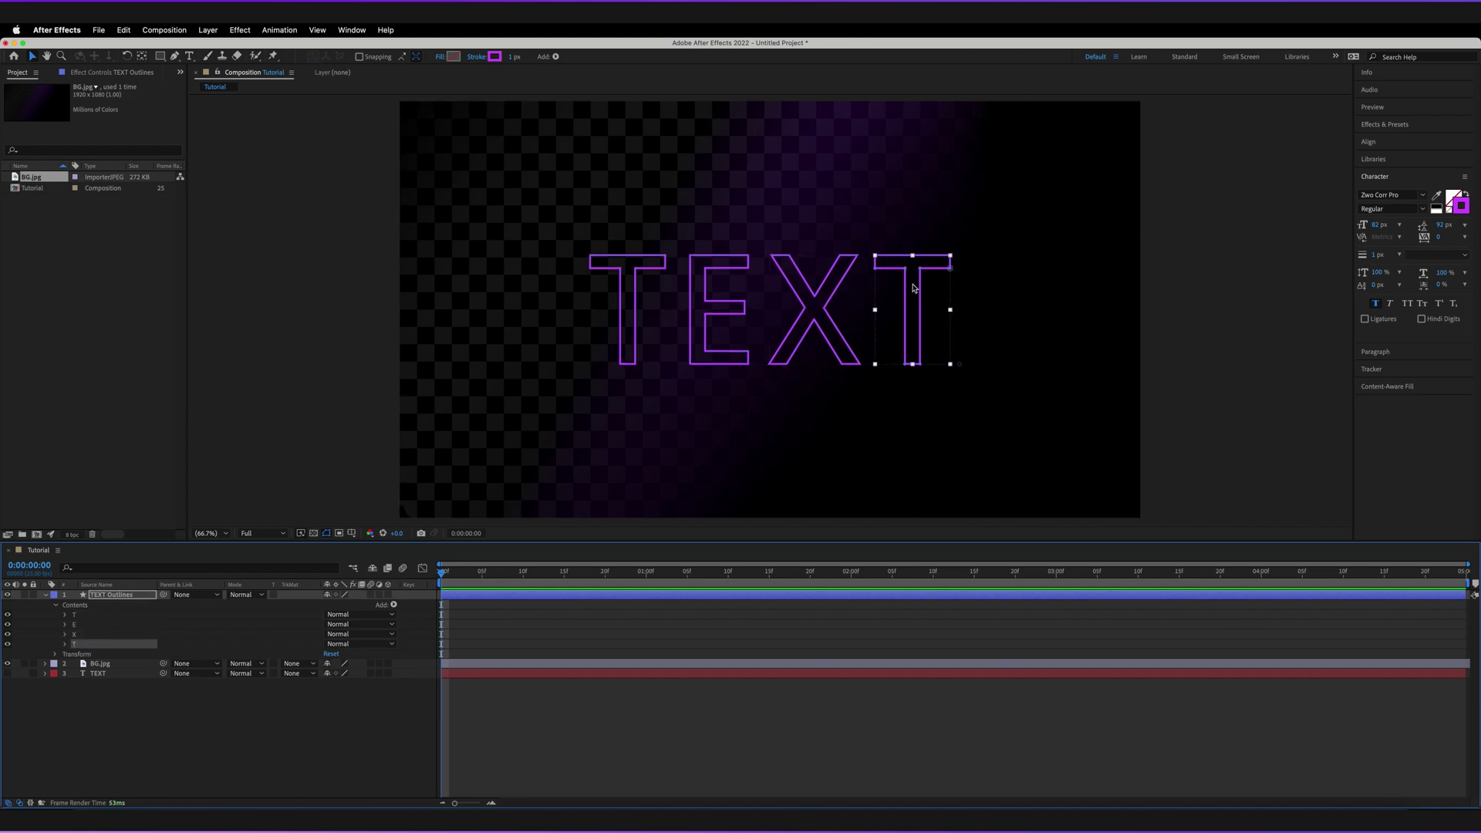
# Step: Try distorting the last letters of the TEXT outlines by moving their path points, and undo the changes
pyautogui.moveTo(907, 272); pyautogui.dragTo(1004, 388)
pyautogui.moveTo(956, 303); pyautogui.dragTo(859, 324)
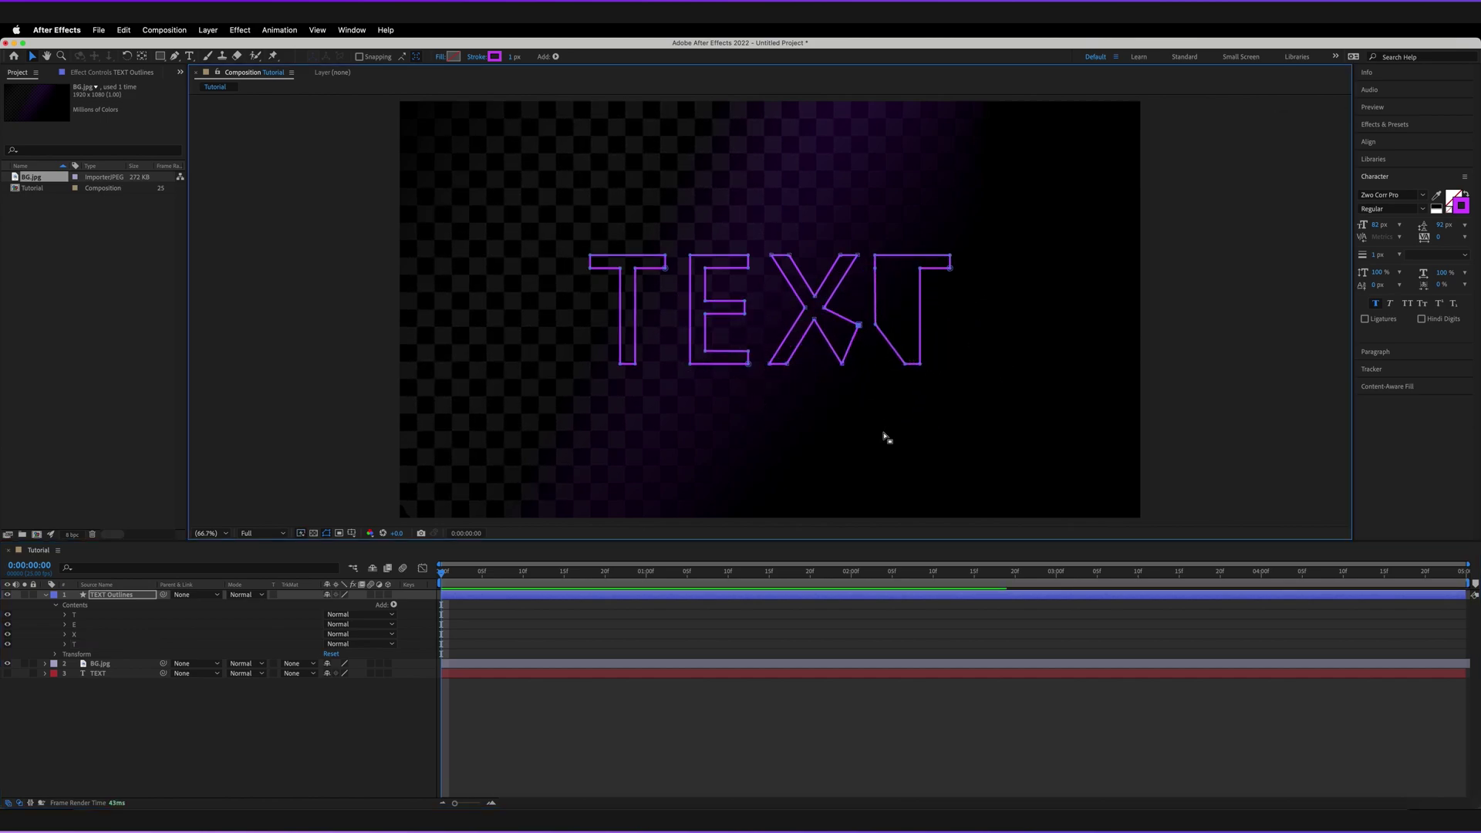
pyautogui.press('super+z')
pyautogui.press('super+z')
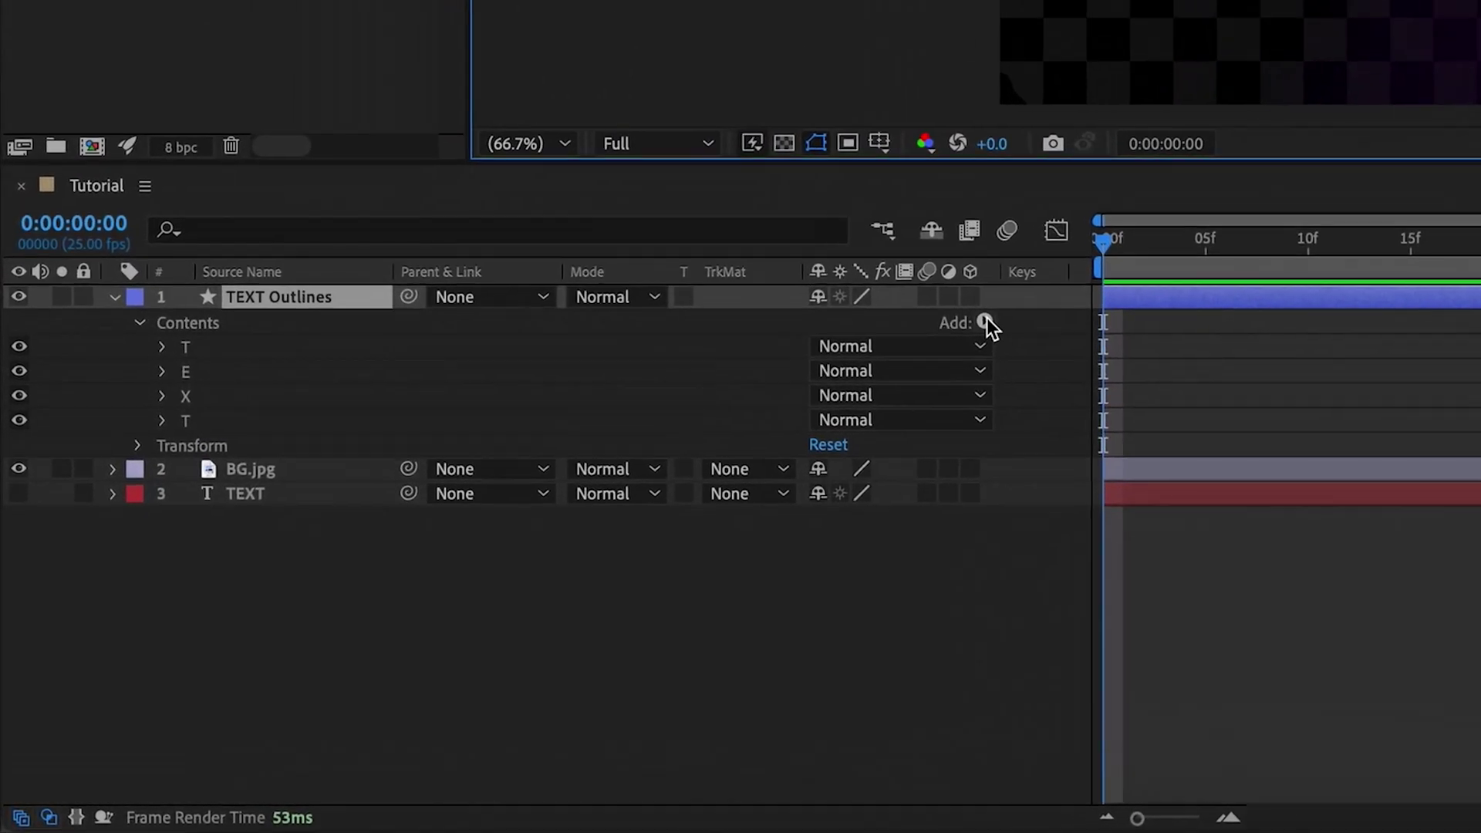
# Step: Add Trim Paths to the contents of the TEXT Outlines layer and expand its properties
pyautogui.click(393, 605)
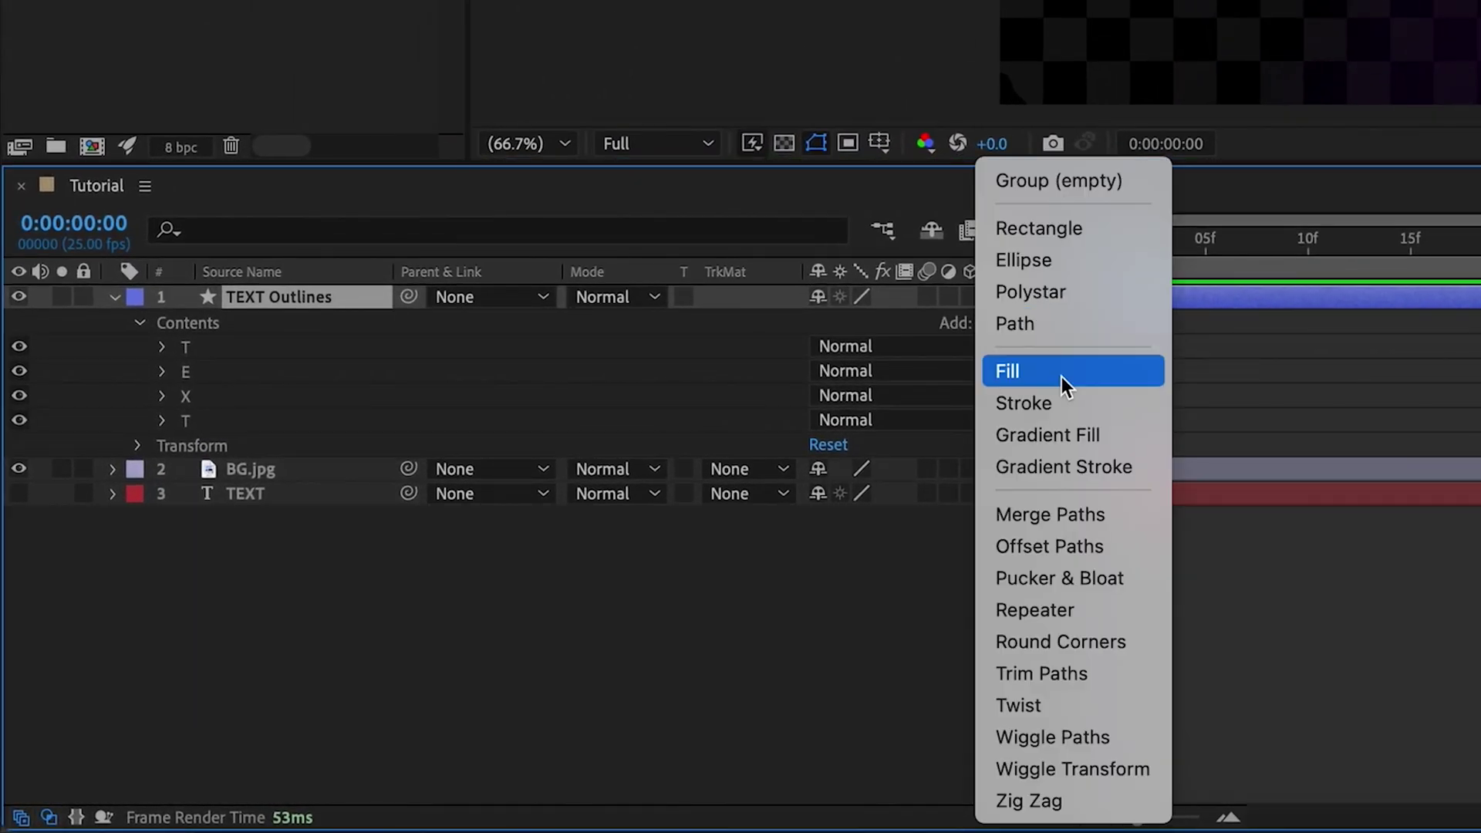
pyautogui.click(1045, 673)
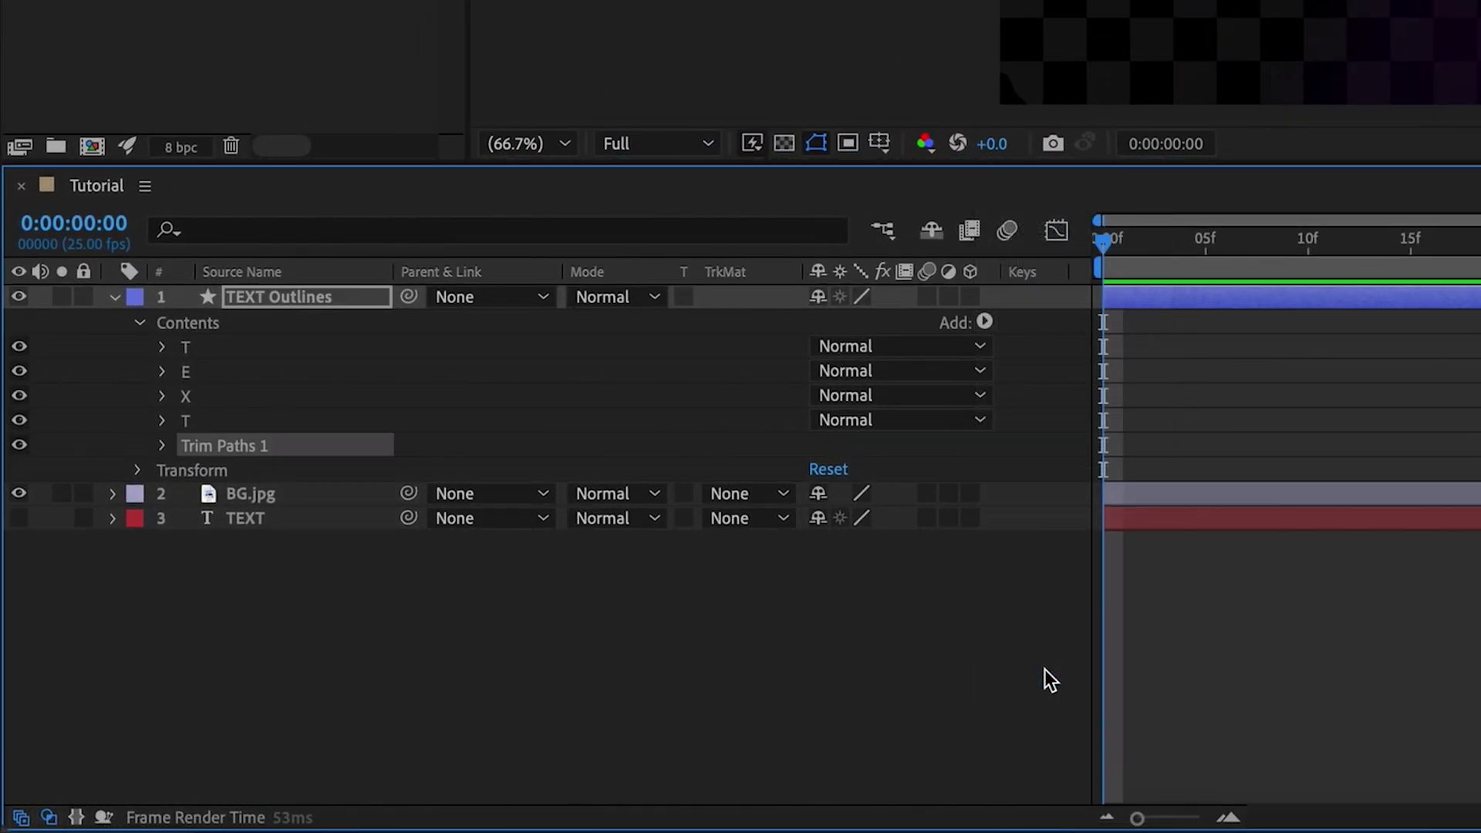
pyautogui.click(162, 446)
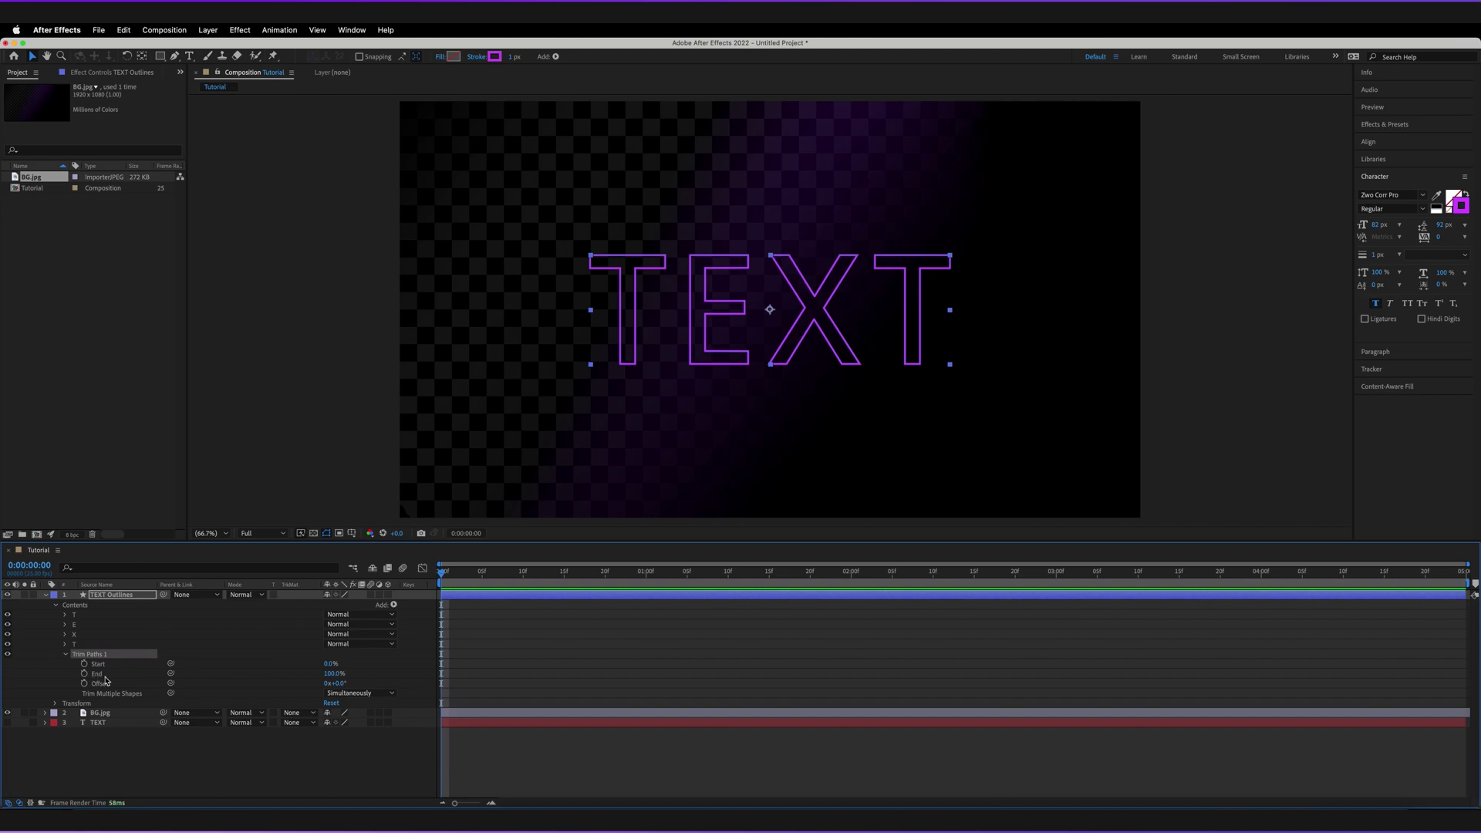
# Step: Test Trim Paths with Start at about 56% and Offset at 199°, and reset Offset to 0
pyautogui.moveTo(330, 663); pyautogui.dragTo(358, 659)
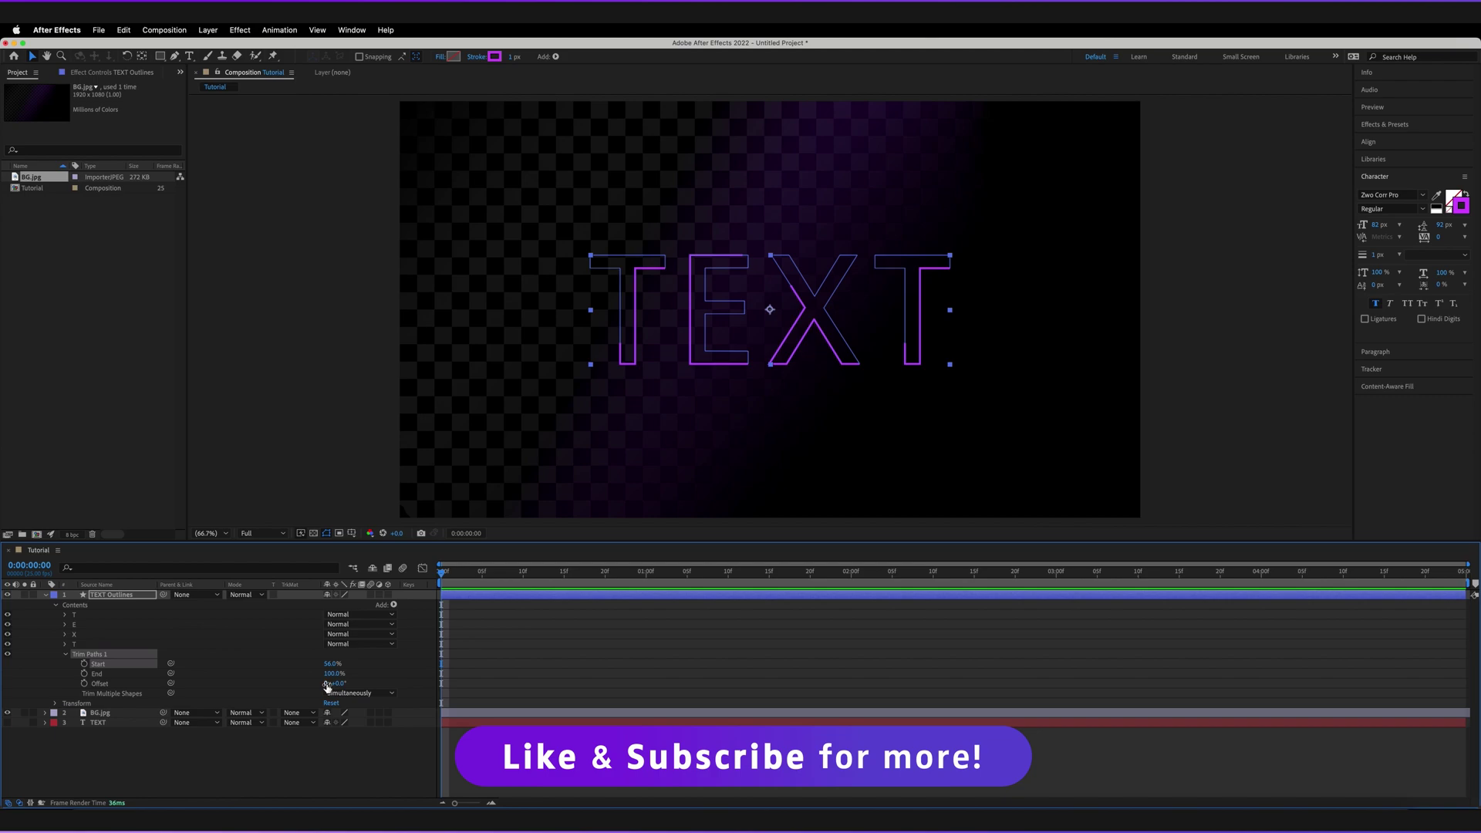
pyautogui.moveTo(329, 684); pyautogui.dragTo(440, 668)
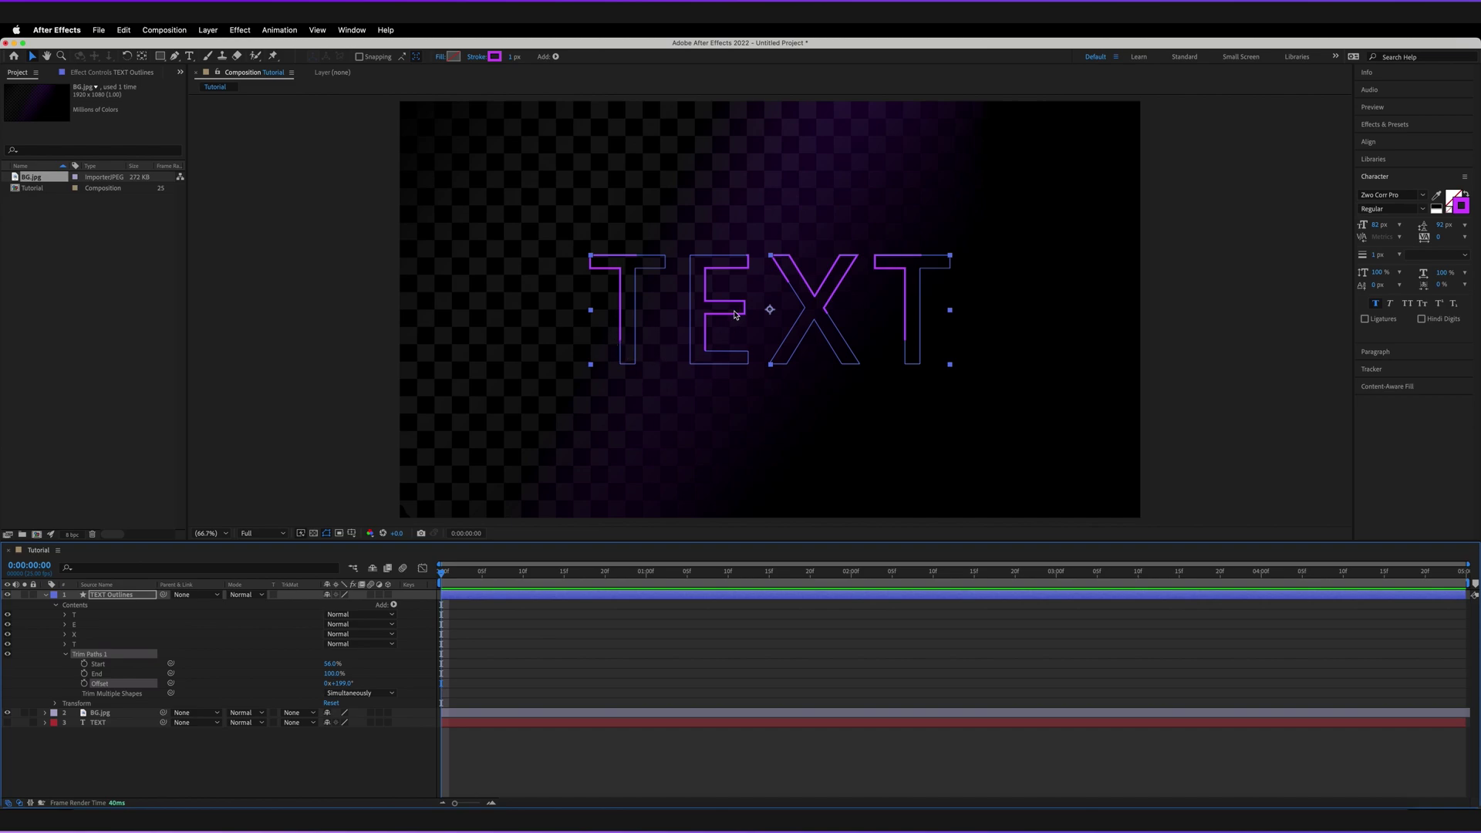
pyautogui.click(344, 685)
pyautogui.write('0')
pyautogui.press('Return')
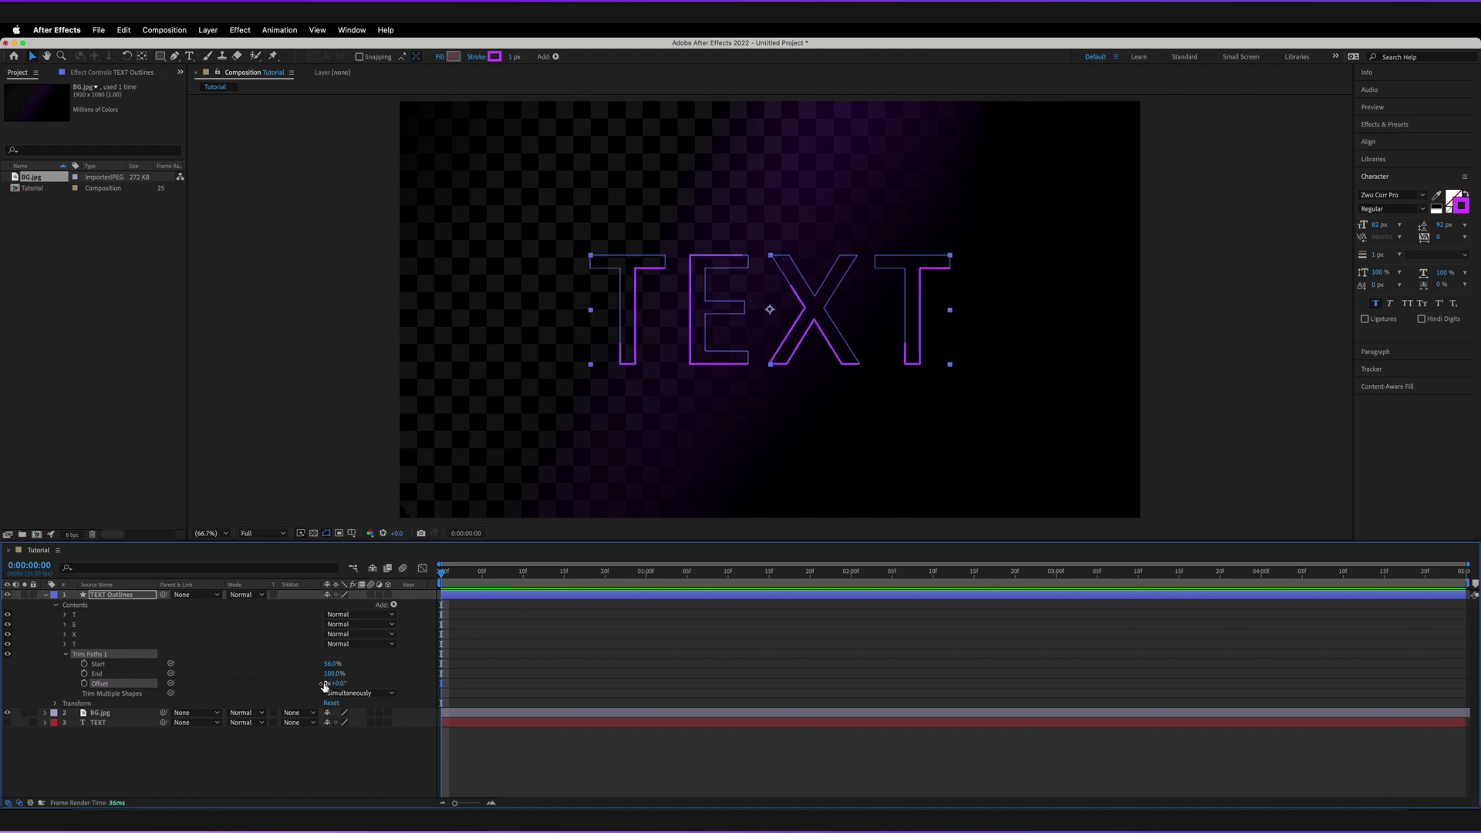
# Step: Try full revolutions for the Trim Paths Offset, and reset Offset and Start to 0
pyautogui.moveTo(325, 687); pyautogui.dragTo(378, 683)
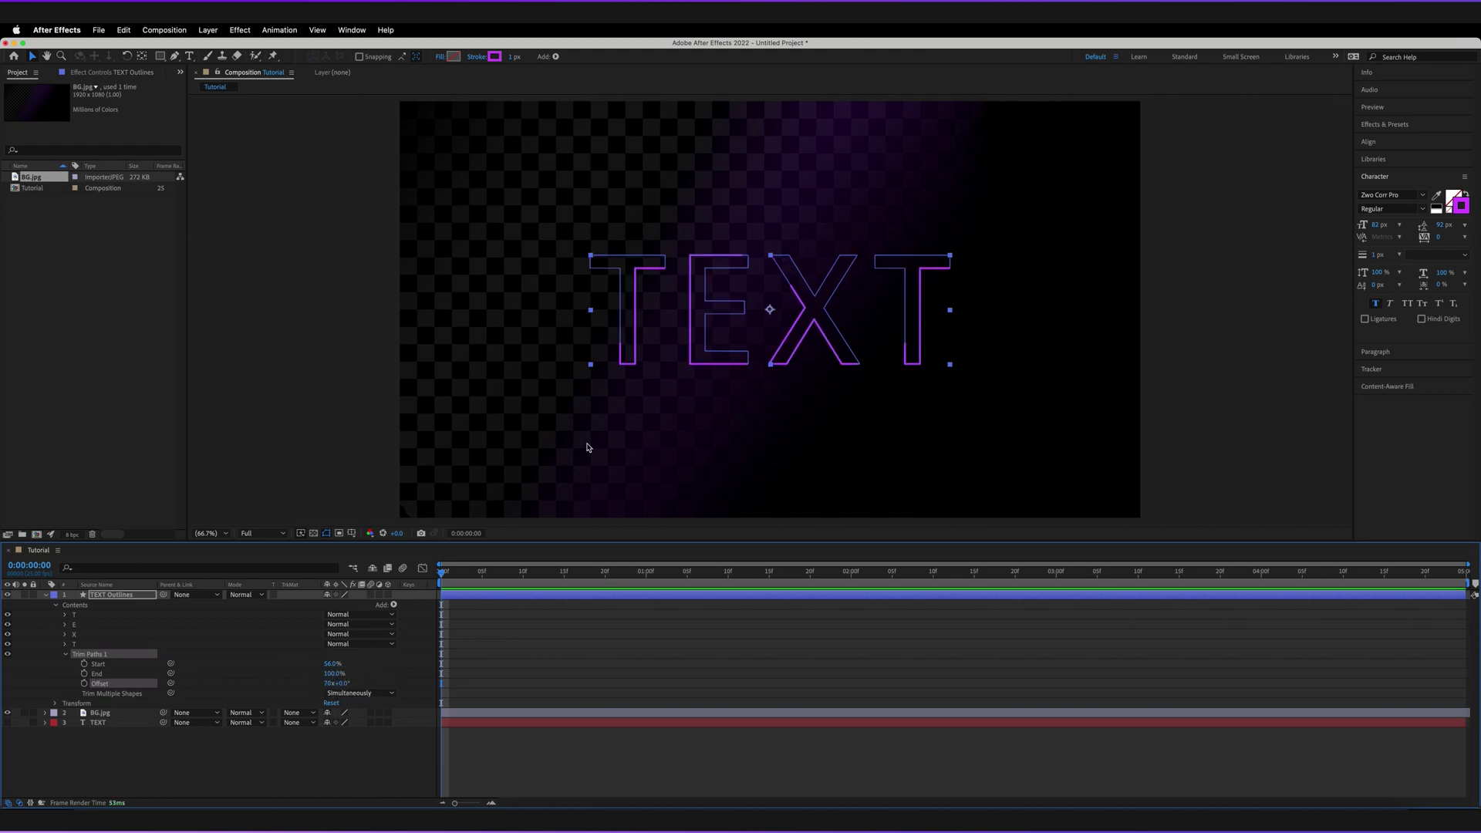
pyautogui.click(328, 684)
pyautogui.press('Return')
pyautogui.click(334, 664)
pyautogui.write('0')
pyautogui.press('Return')
# Step: Animate the Trim Paths End value with keyframes from 0% at 0:00:00:00 to 100% at 0:00:04:24
pyautogui.click(333, 674)
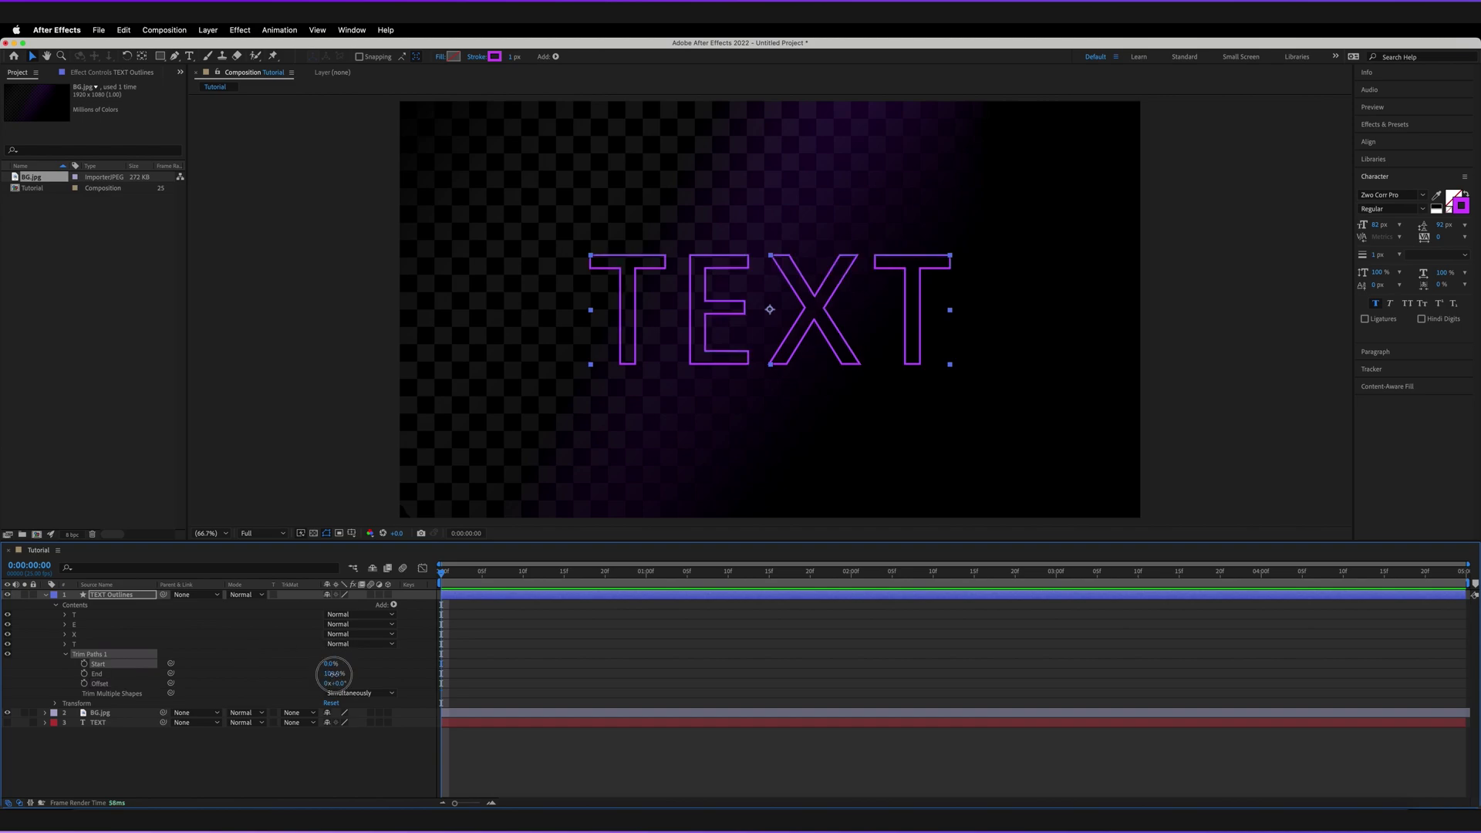
pyautogui.write('0')
pyautogui.press('Return')
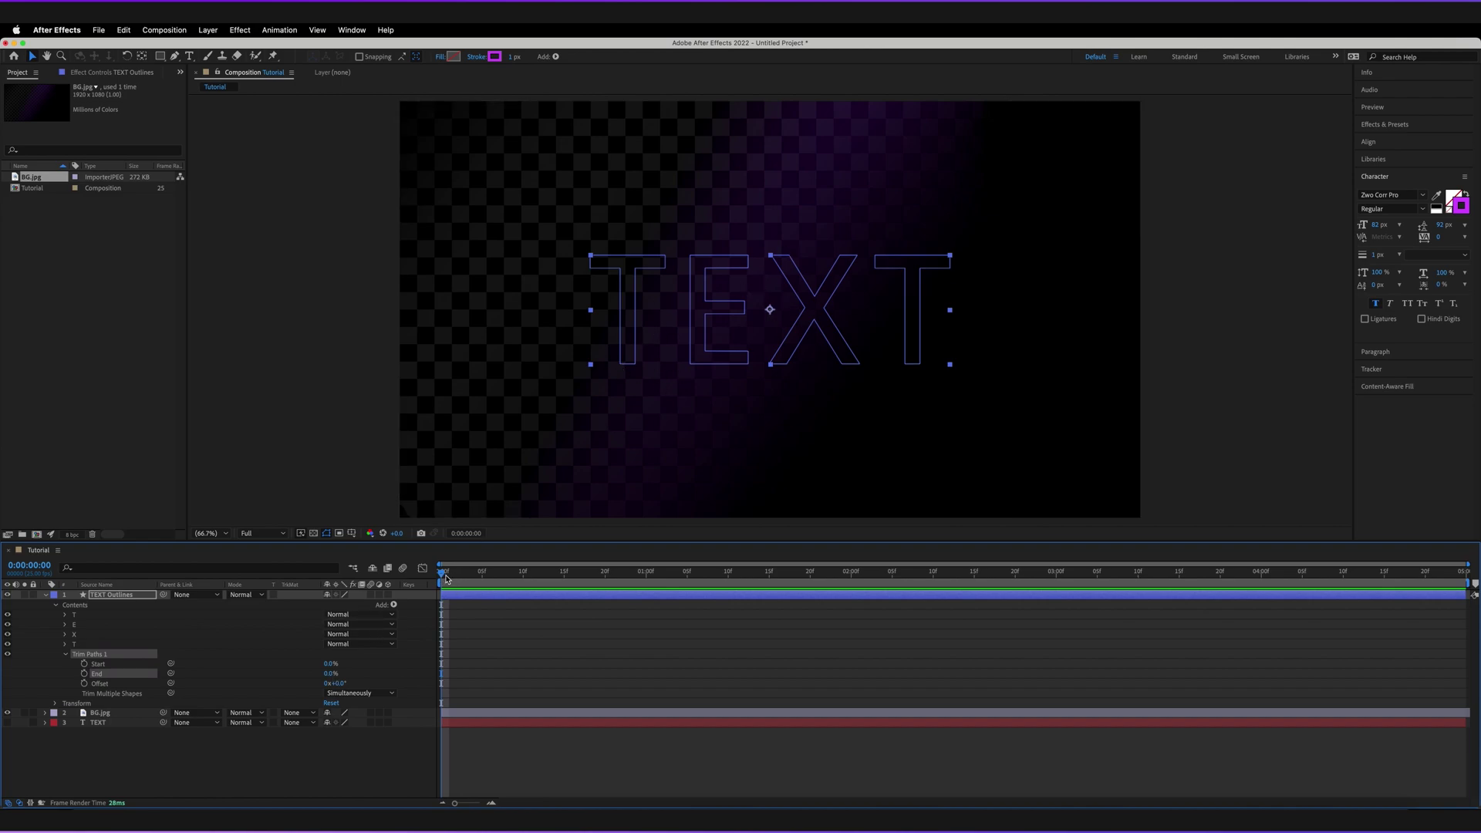
pyautogui.click(84, 674)
pyautogui.moveTo(444, 575); pyautogui.dragTo(1475, 572)
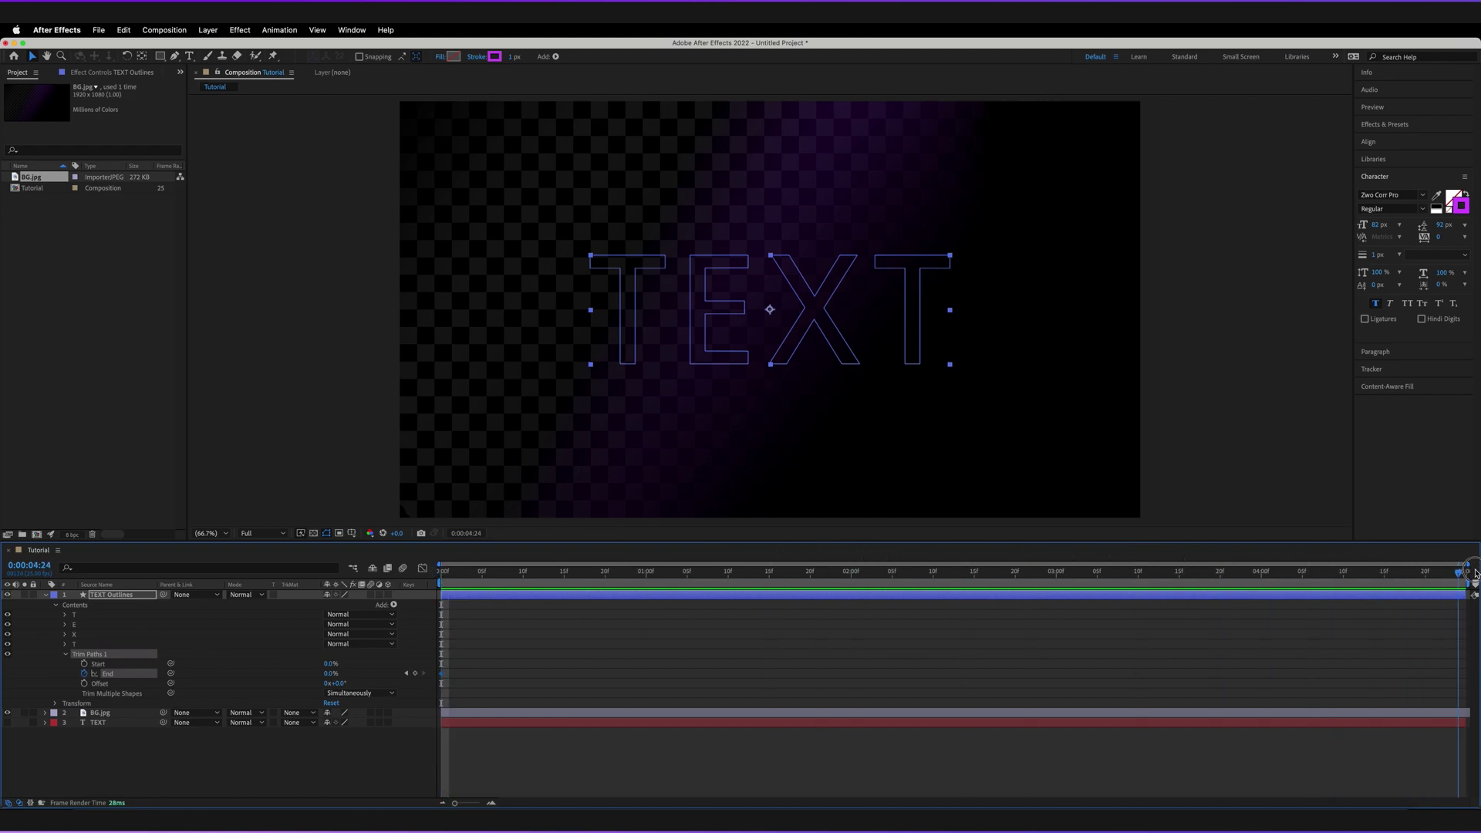
pyautogui.moveTo(327, 676); pyautogui.dragTo(493, 672)
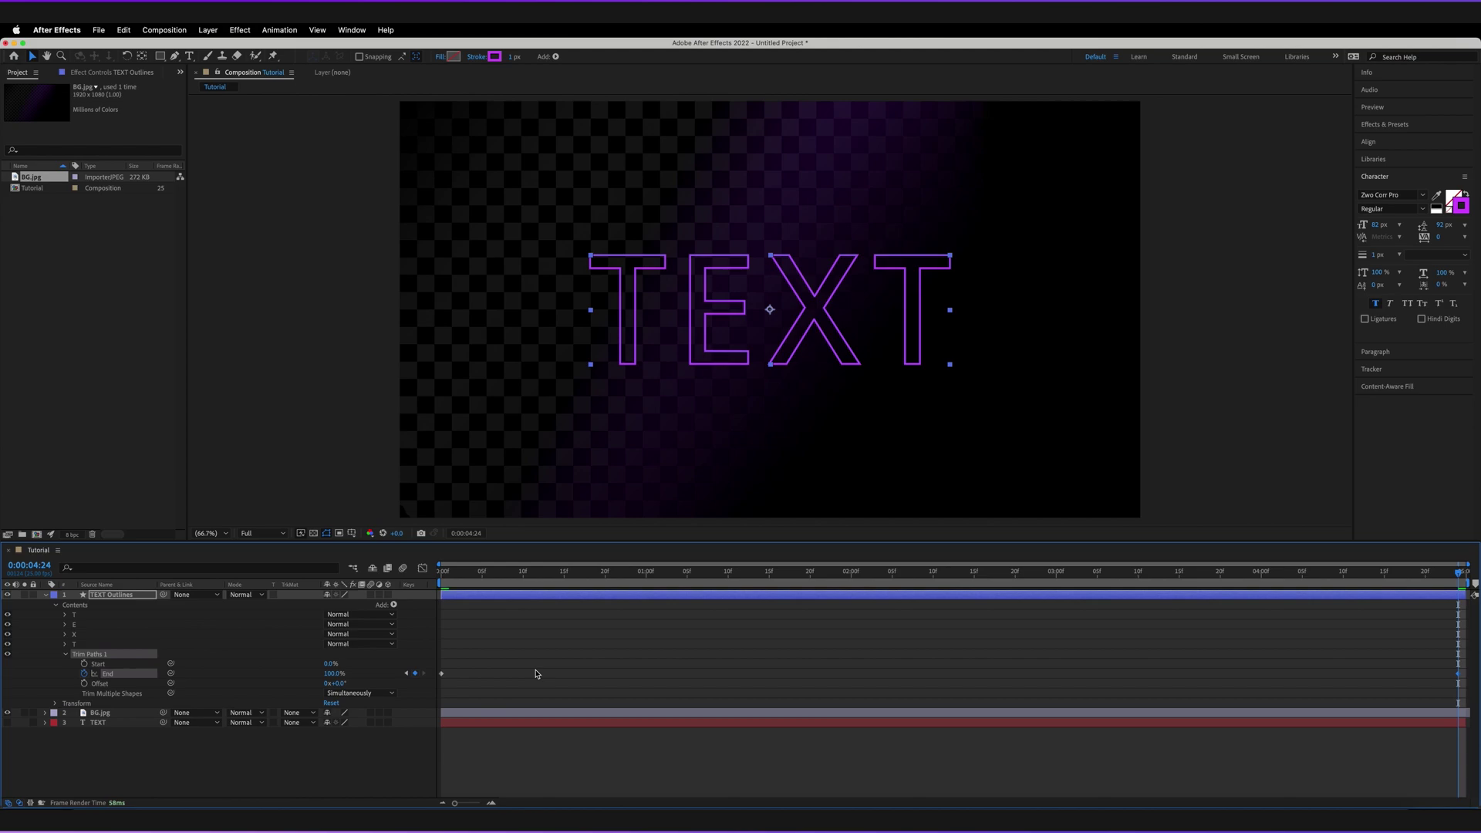
# Step: Preview the trim animation from the first frame
pyautogui.moveTo(975, 571); pyautogui.dragTo(441, 572)
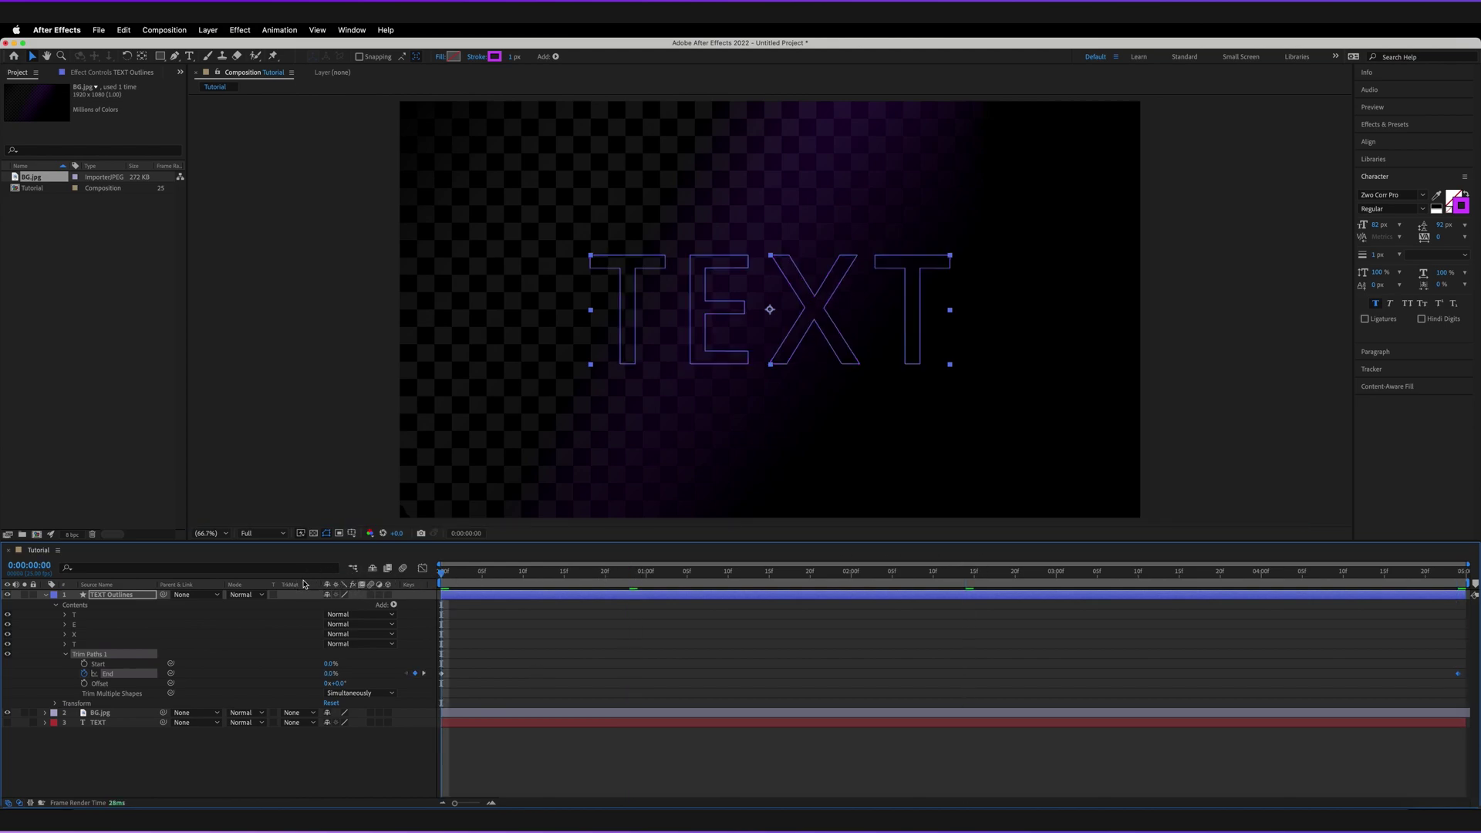
pyautogui.press('space')
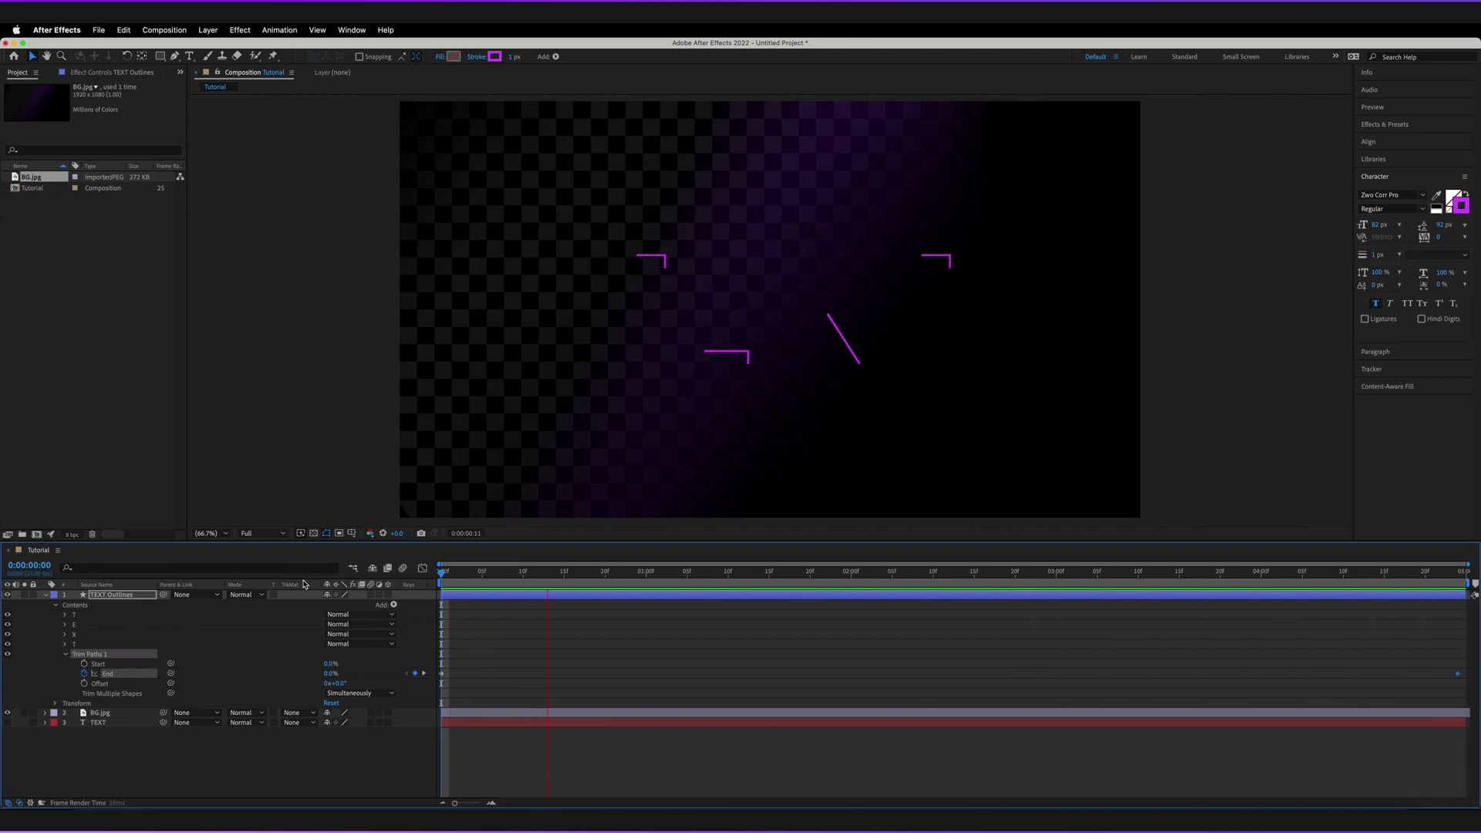
pyautogui.press('space')
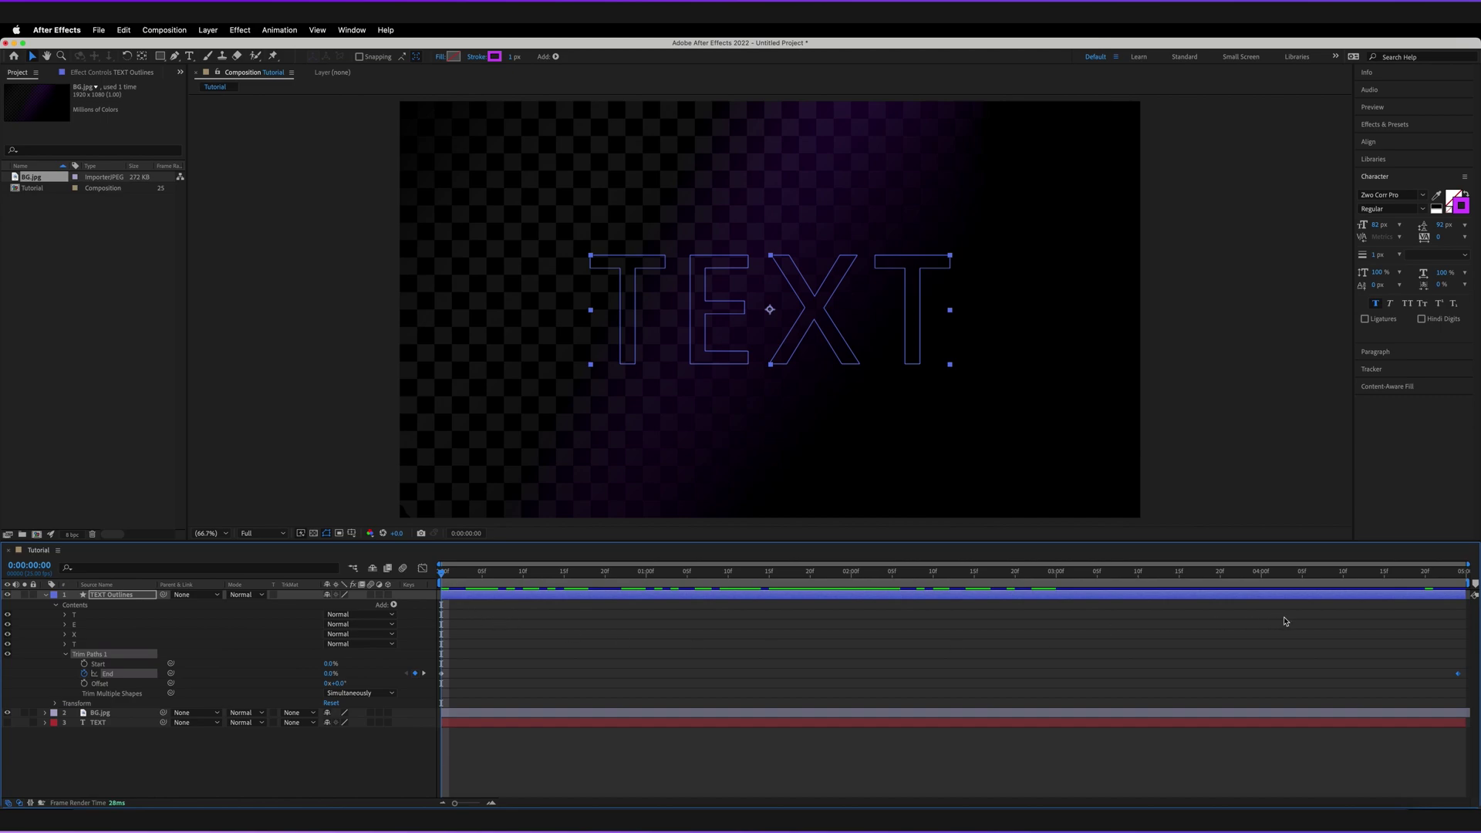
# Step: Apply Easy Ease to both End keyframes and preview the eased animation
pyautogui.moveTo(1471, 662); pyautogui.dragTo(442, 683)
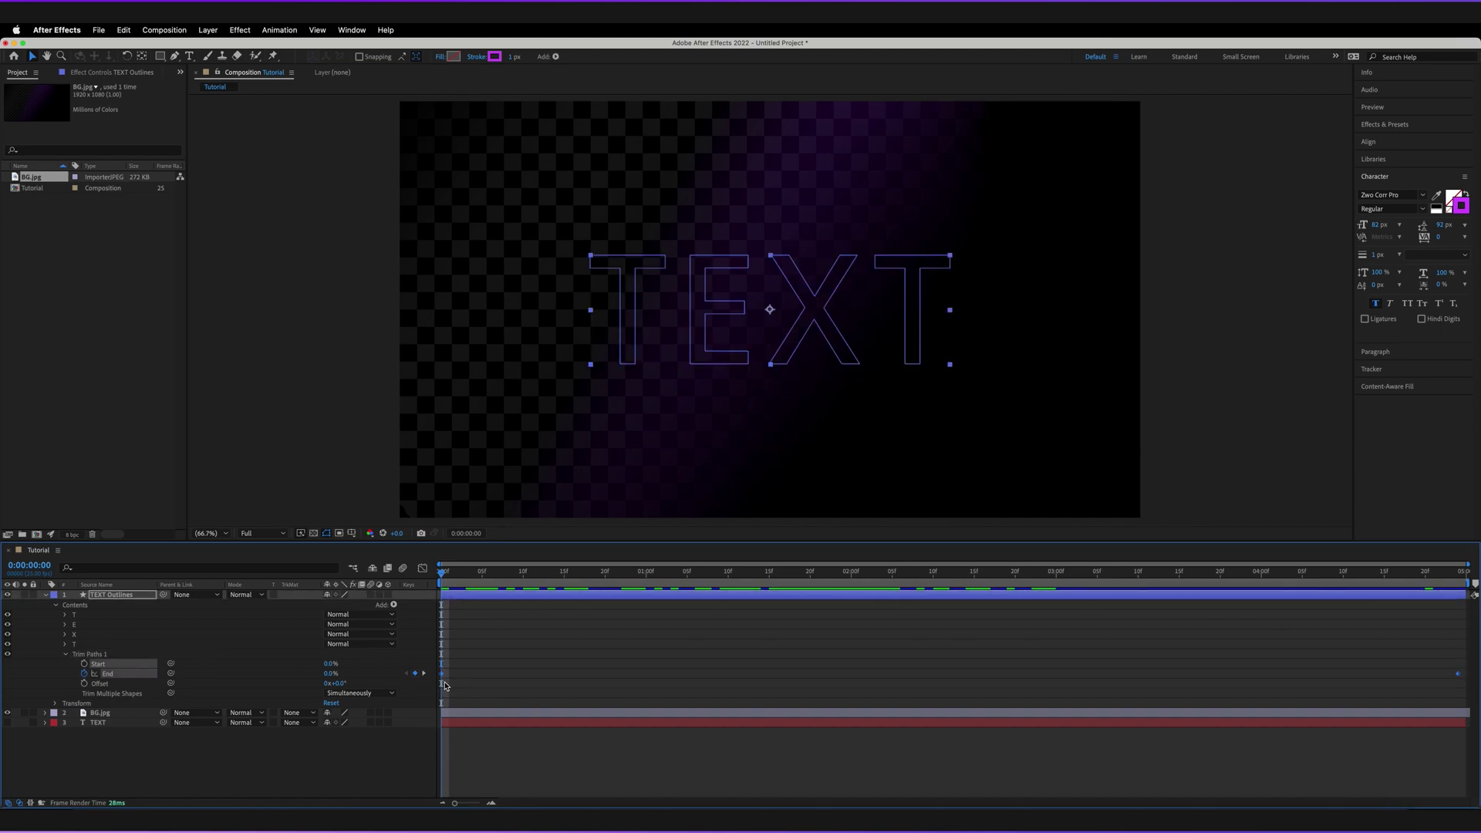
pyautogui.press('F9')
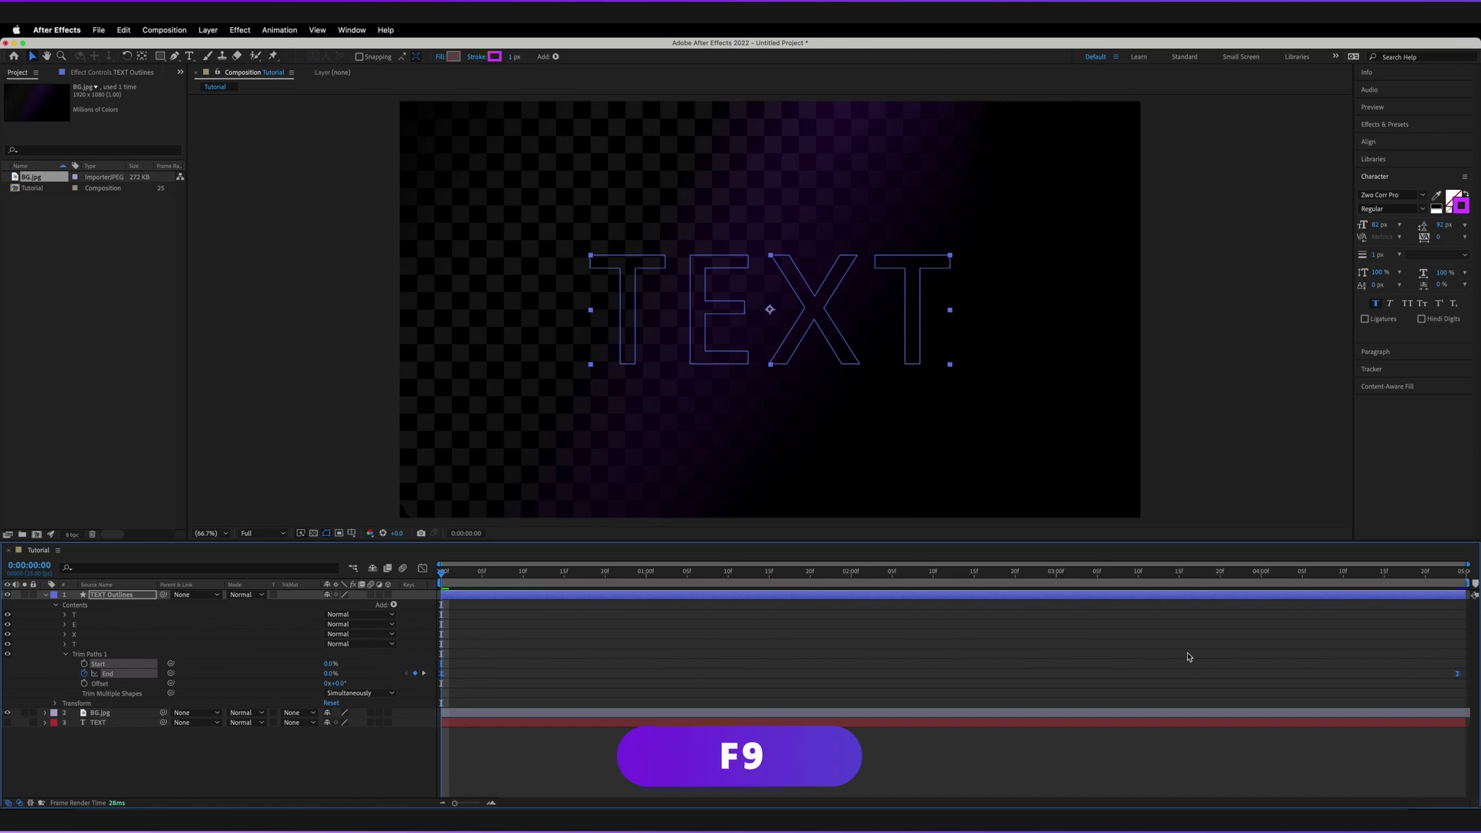
pyautogui.press('space')
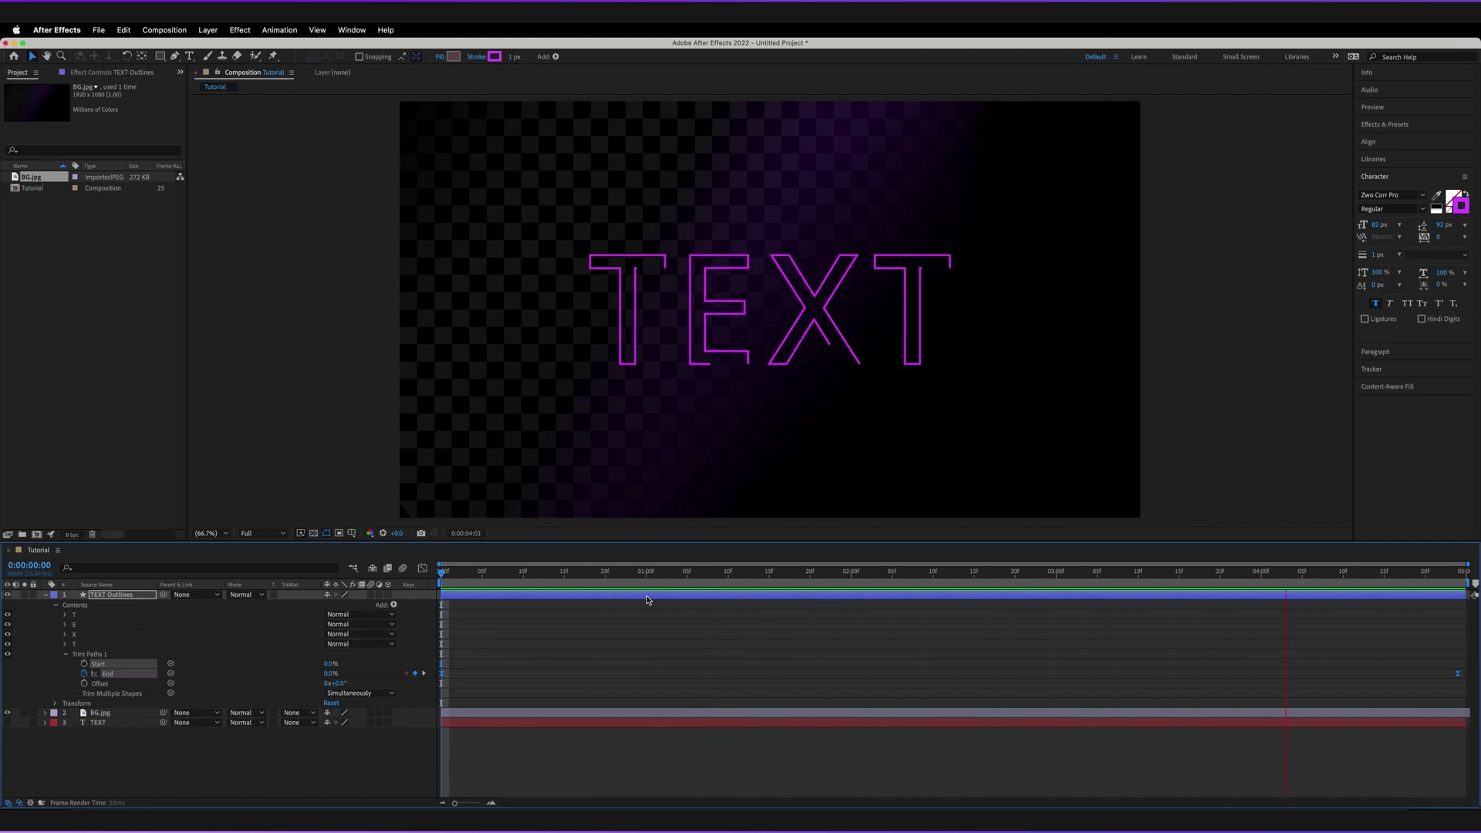
pyautogui.press('space')
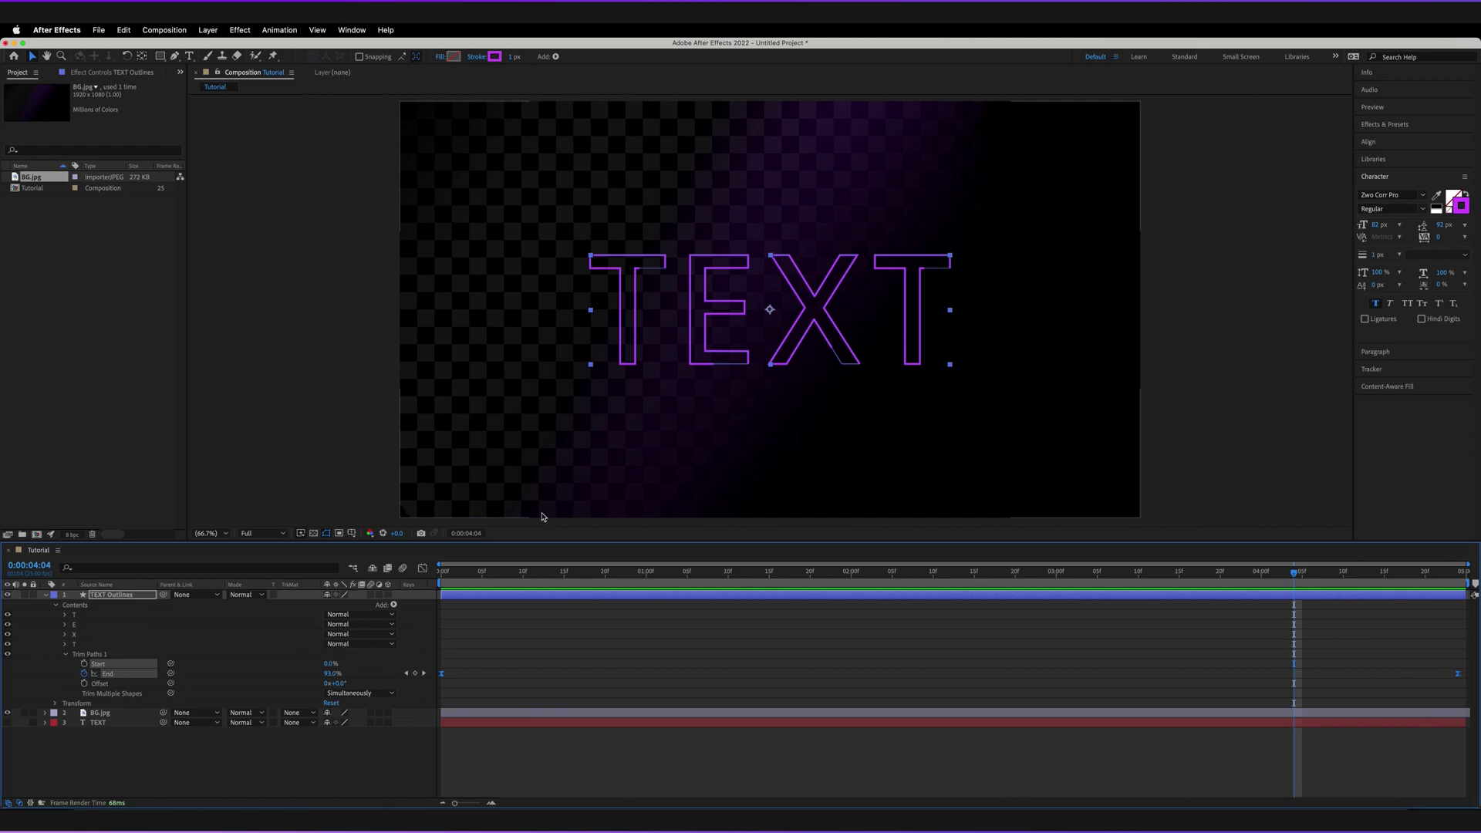
# Step: Open the graph editor for the Trim Paths End animation and examine its speed curve
pyautogui.click(422, 569)
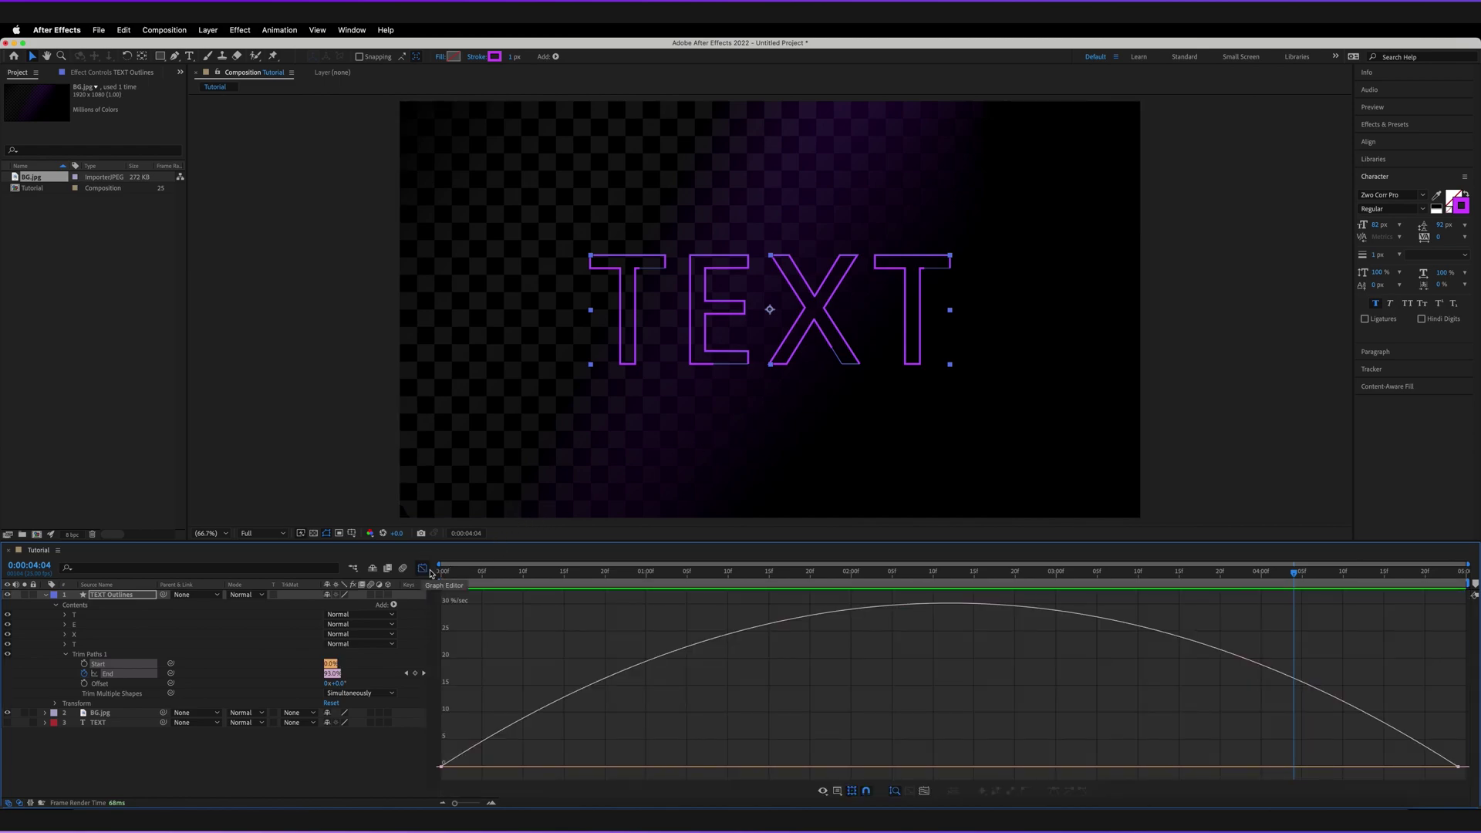
pyautogui.moveTo(441, 766)
pyautogui.moveTo(918, 607)
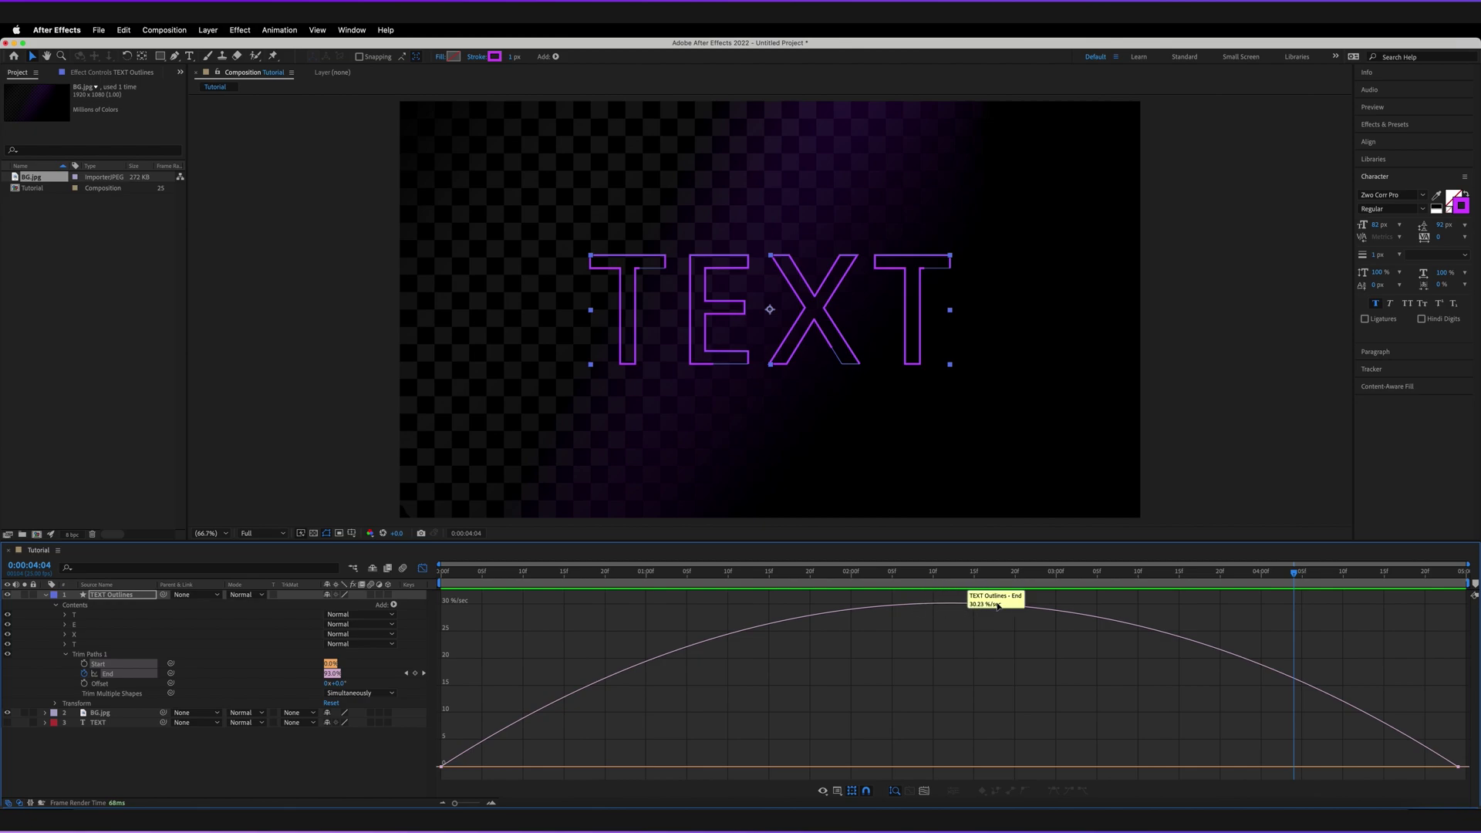
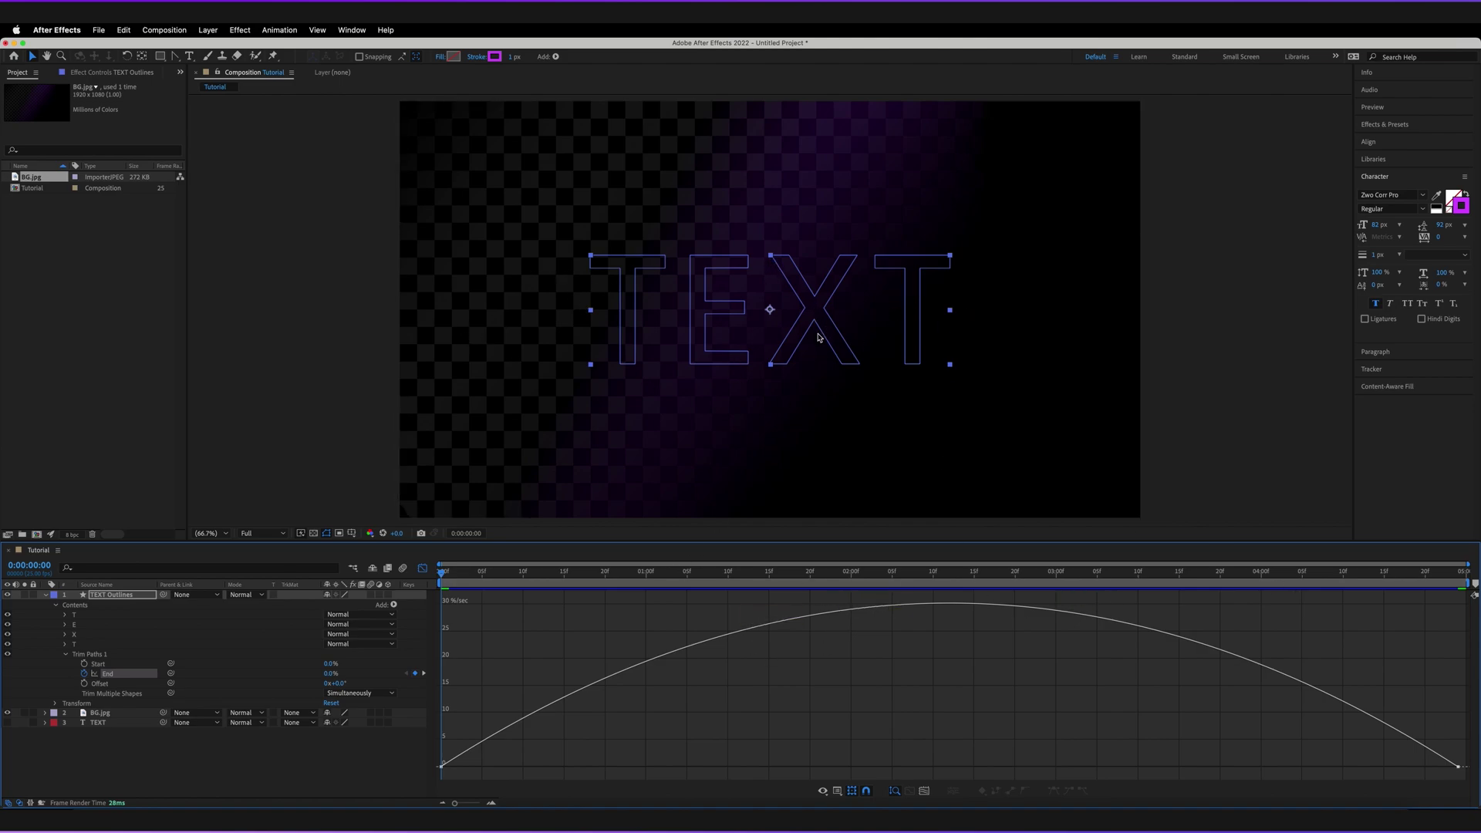
# Step: Try an early speed peak by extending the last keyframe's ease handle to the timeline's midpoint, preview it and undo the curve change
pyautogui.hotkey('ctrl', 'a')
pyautogui.moveTo(1287, 769); pyautogui.dragTo(915, 773)
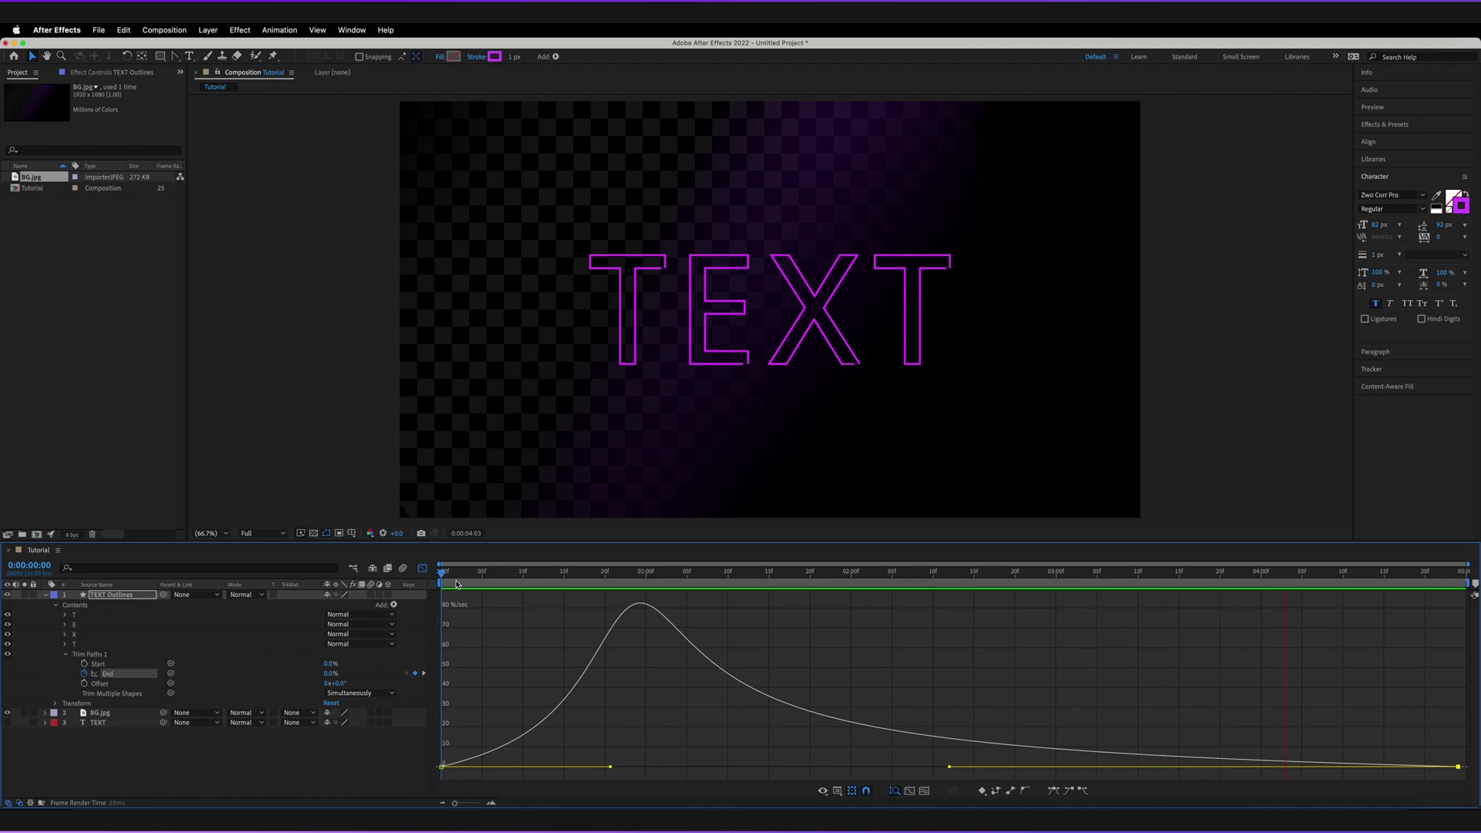
pyautogui.press('space')
pyautogui.press('Home')
pyautogui.press('super+z')
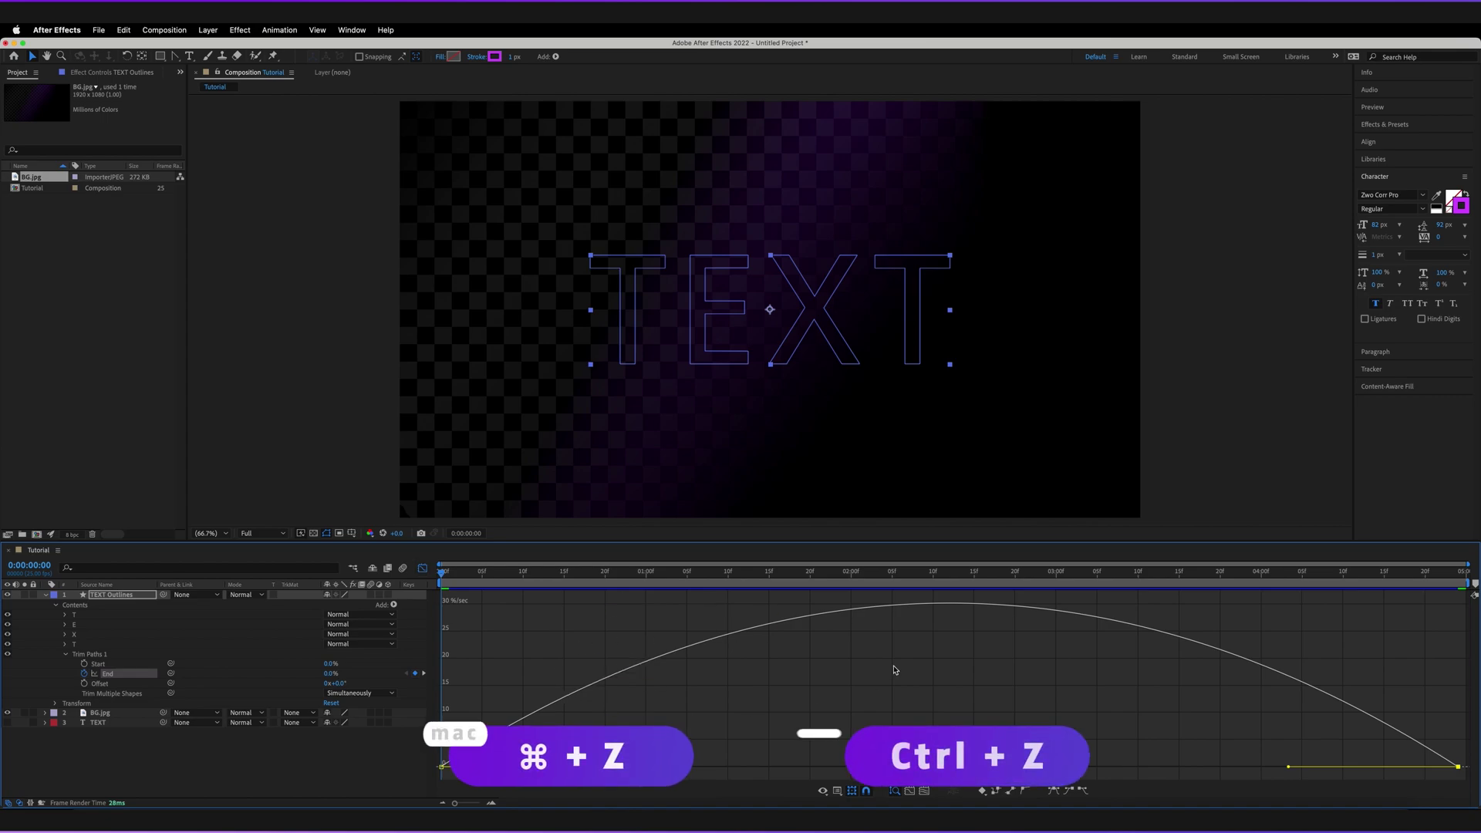
# Step: Try a late speed peak near 4 seconds by extending the first keyframe's ease handle to the timeline's midpoint, and preview it
pyautogui.click(948, 768)
pyautogui.press('super+a')
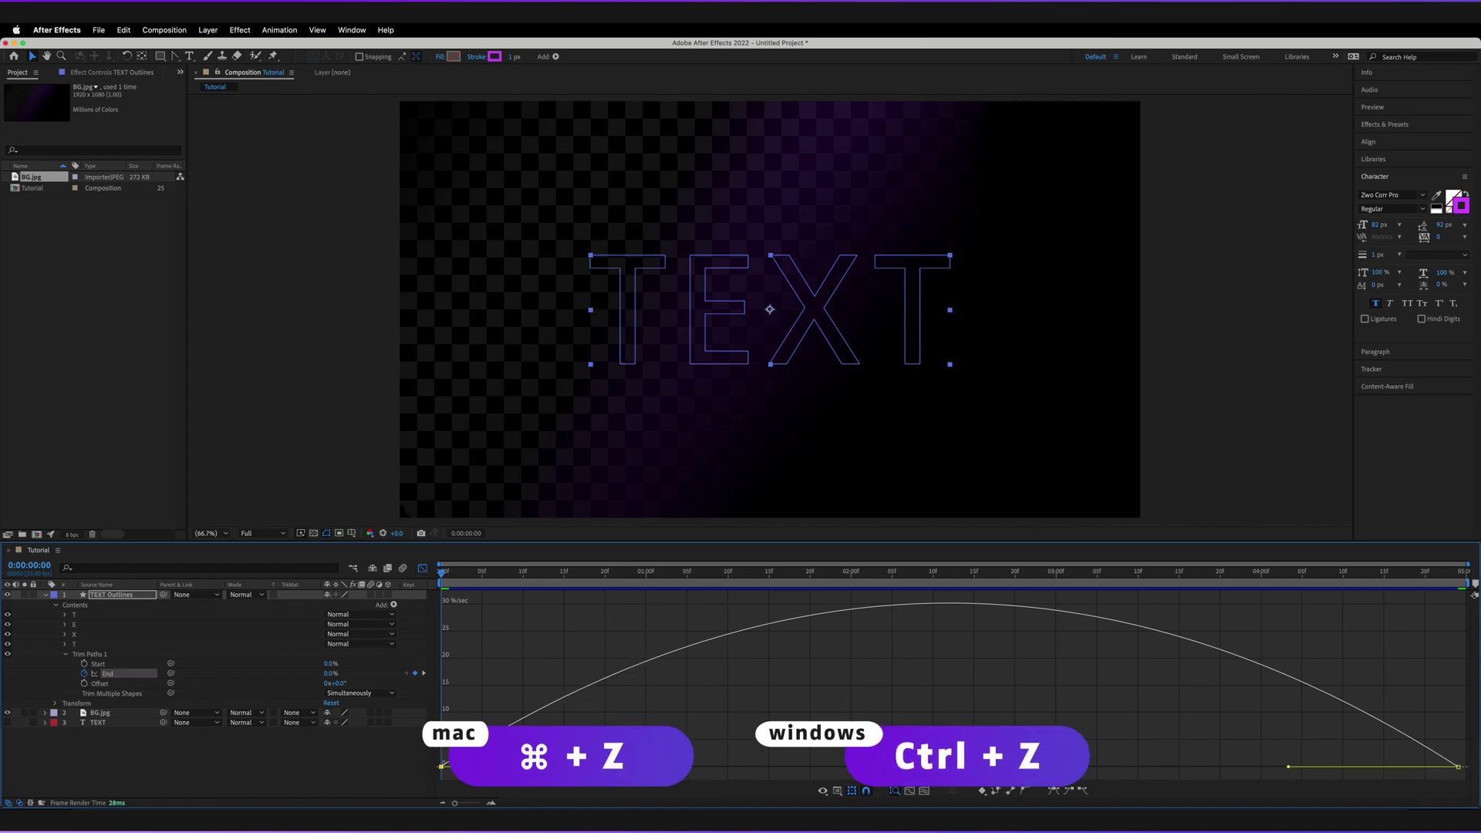
pyautogui.press('super+shift+z')
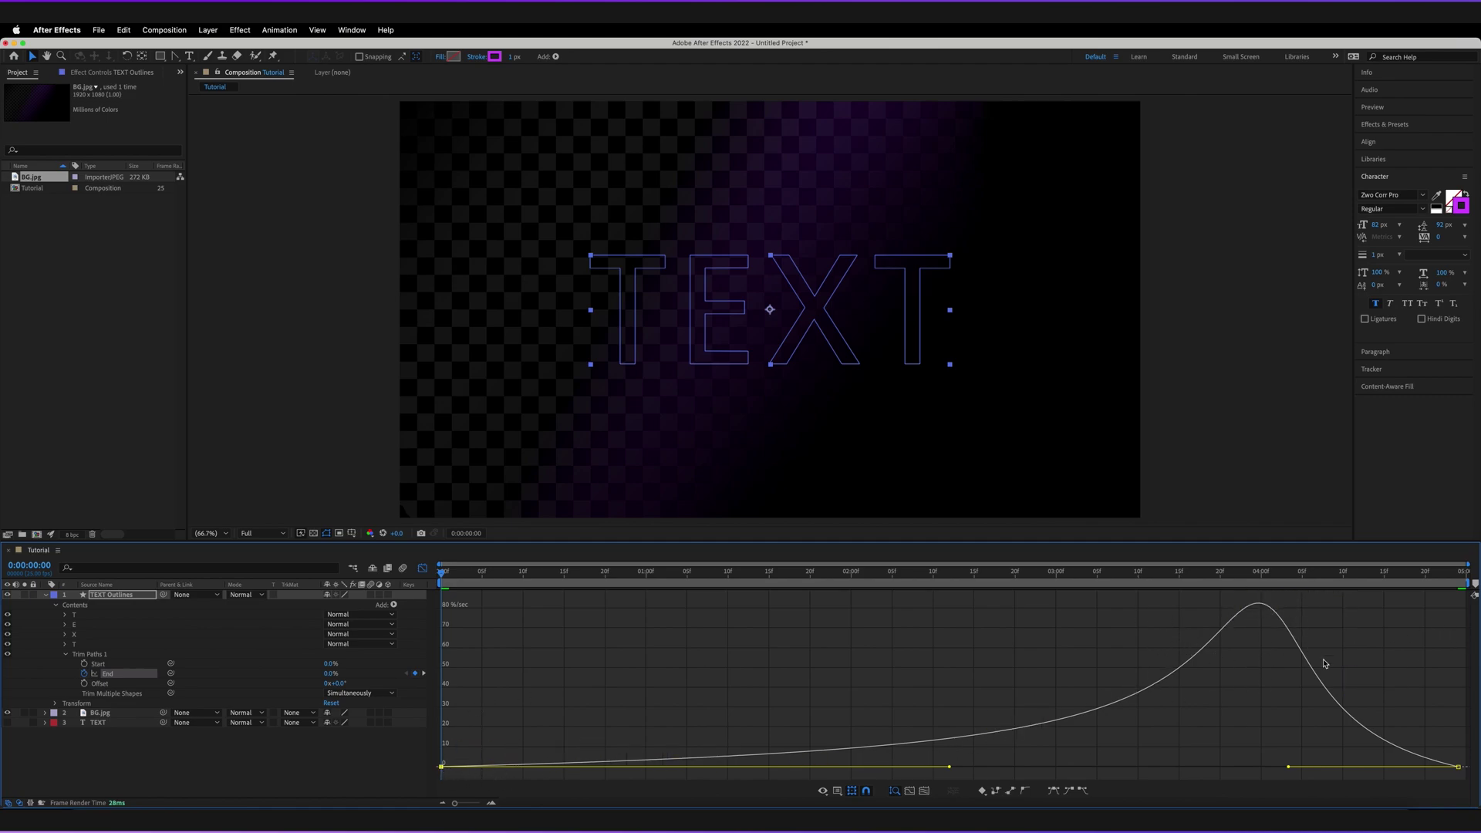
pyautogui.moveTo(609, 573); pyautogui.dragTo(401, 559)
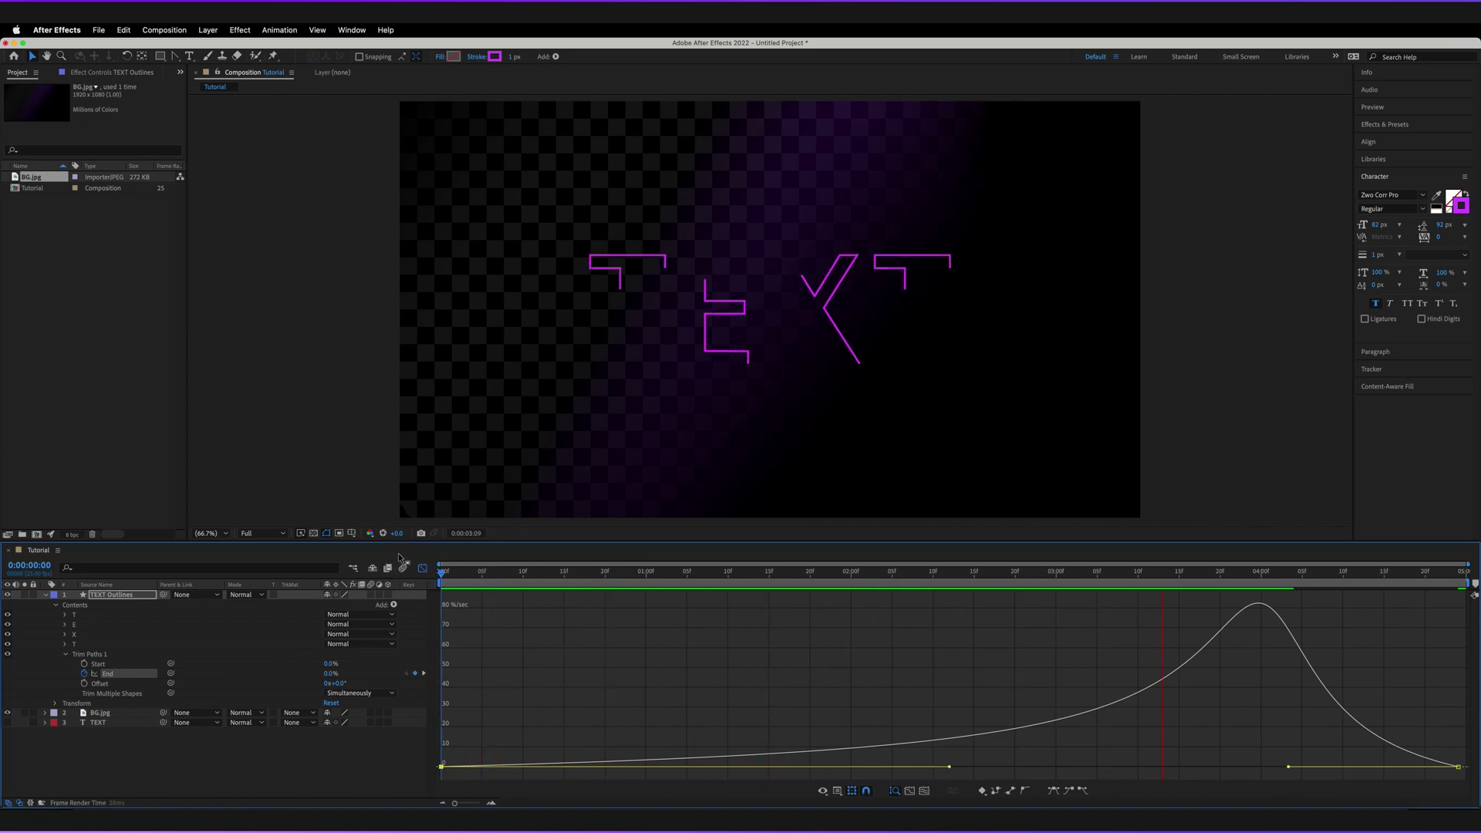
pyautogui.press('space')
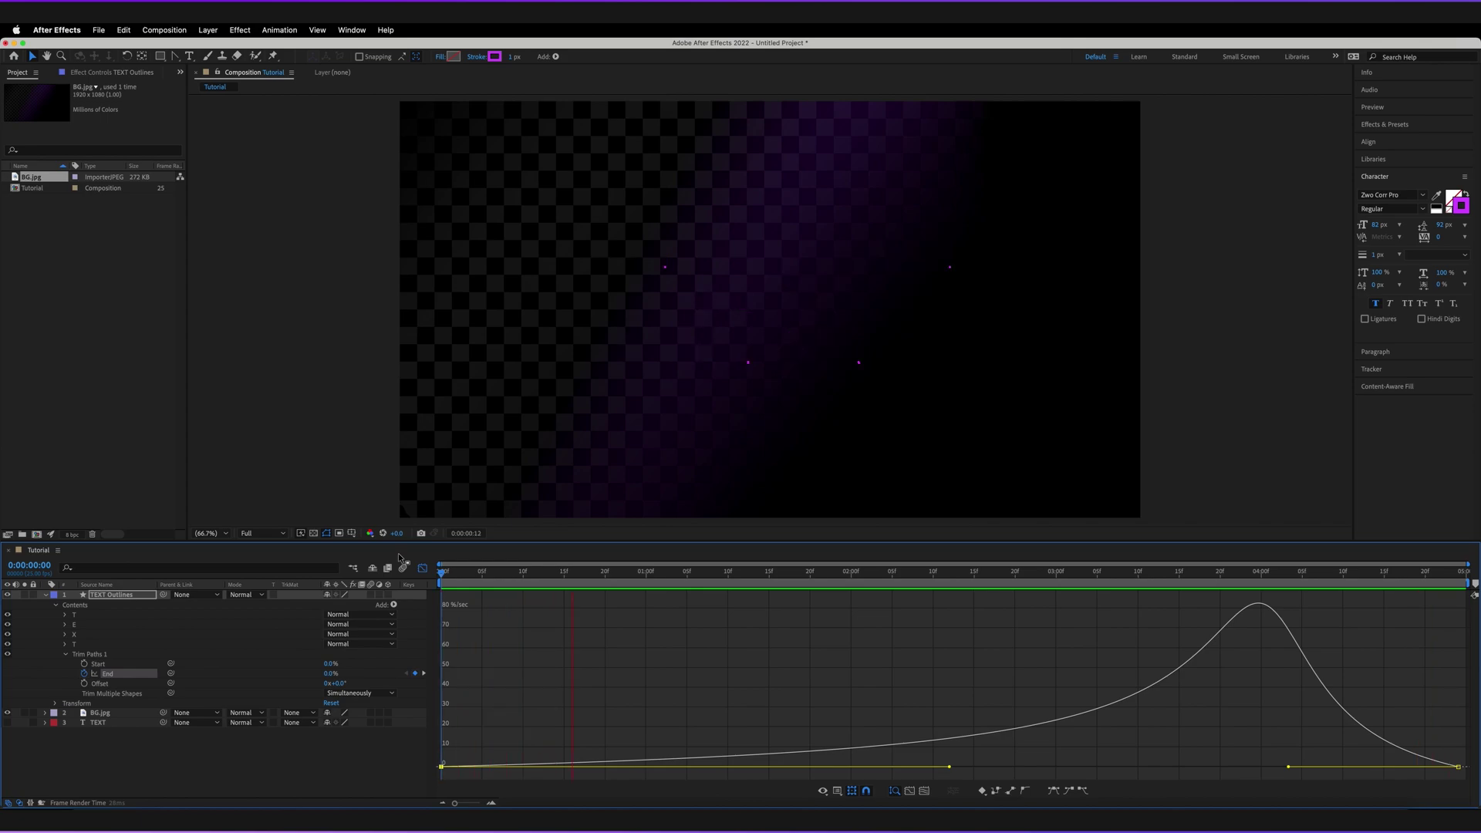
# Step: Try a sharp mid-animation speed spike by extending the last keyframe's handle to meet the first one's, preview it and revert the curve
pyautogui.moveTo(1288, 768); pyautogui.dragTo(948, 769)
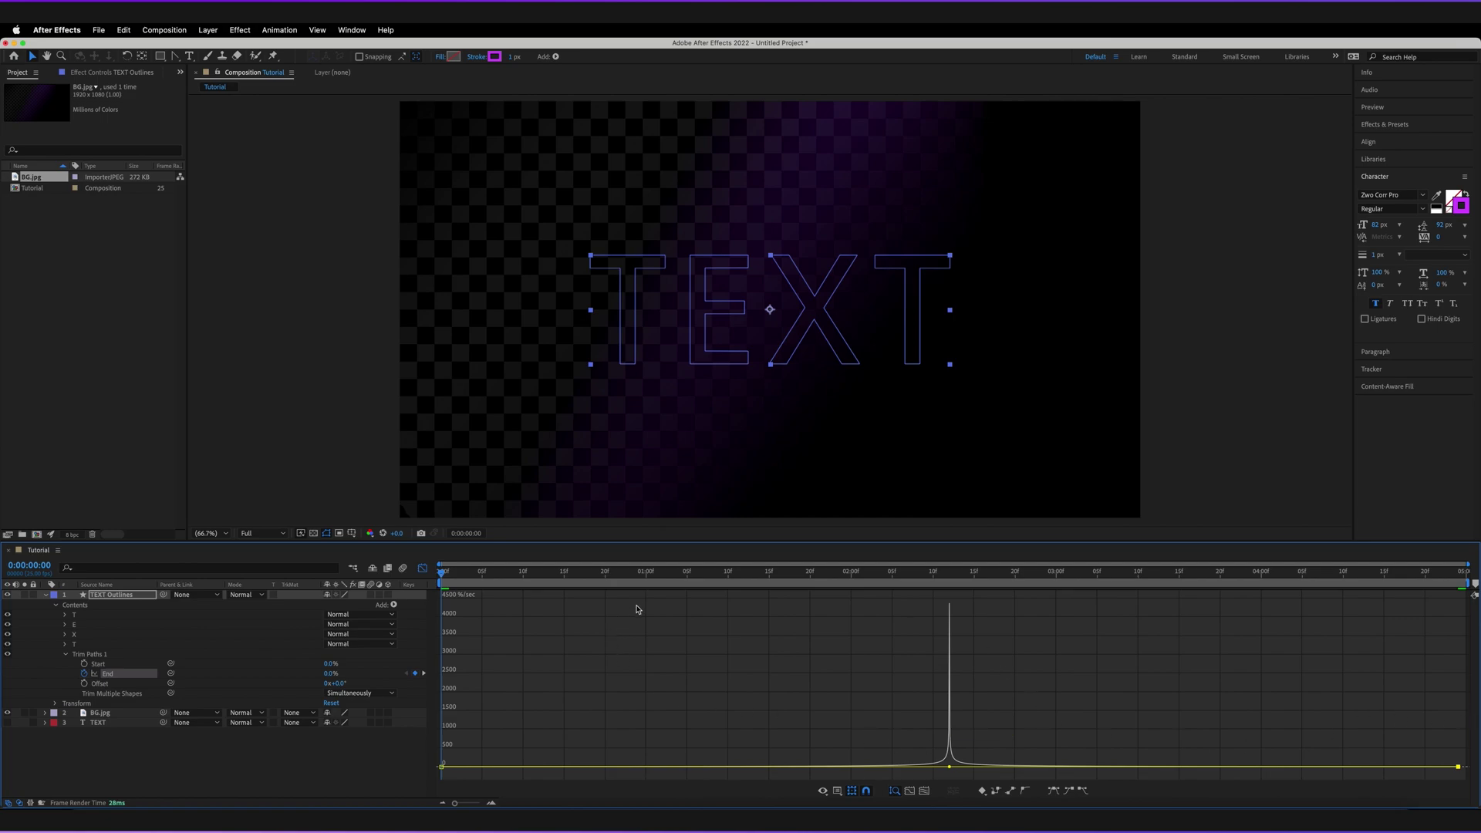
pyautogui.click(411, 582)
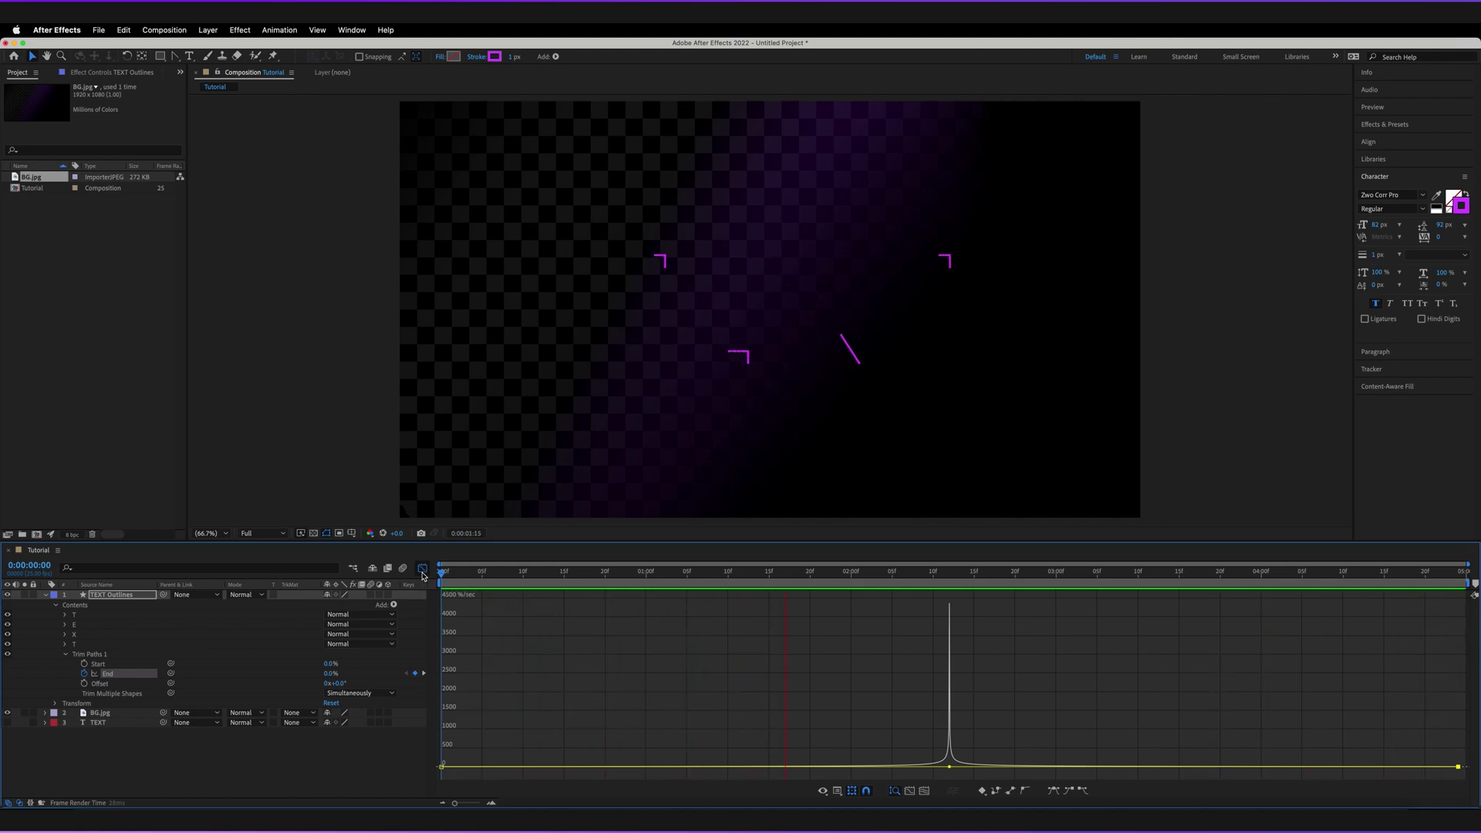
pyautogui.press('space')
pyautogui.press('F9')
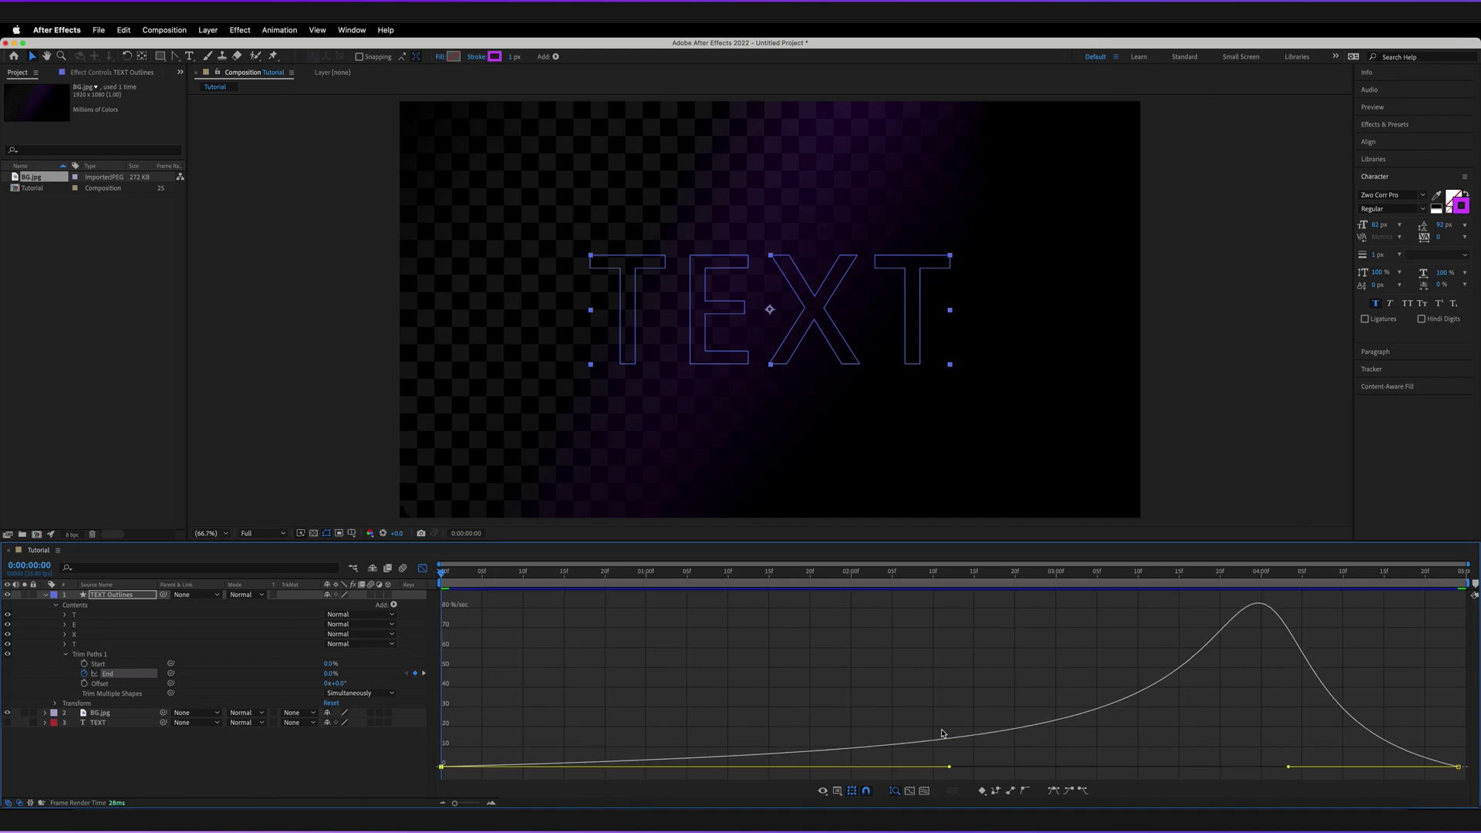
# Step: Extend the last End keyframe's ease handle to the timeline's midpoint for a speed peak near 1 second, preview it and close the graph editor
pyautogui.moveTo(1415, 721); pyautogui.dragTo(1464, 788)
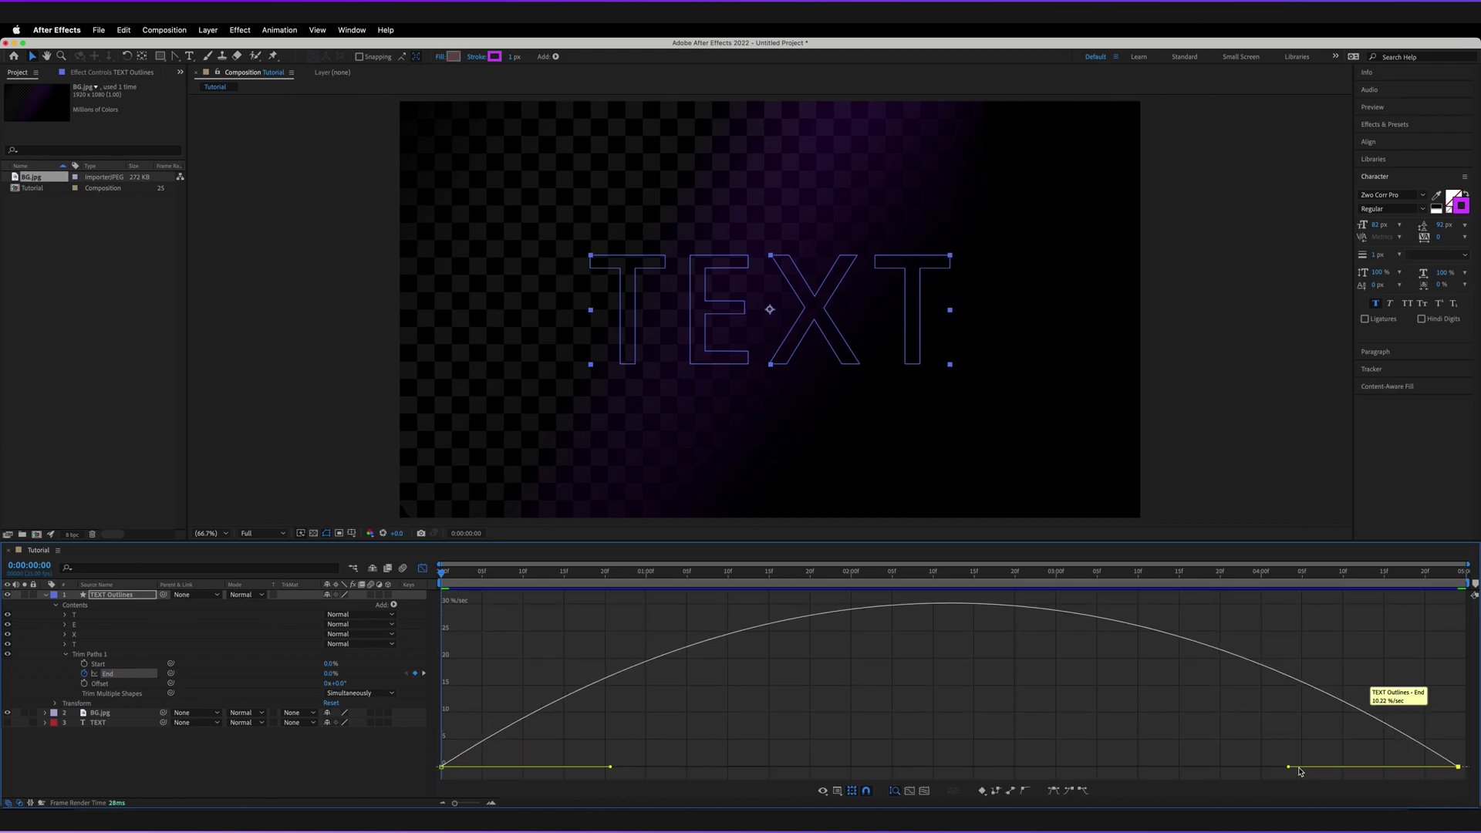
pyautogui.moveTo(1290, 767); pyautogui.dragTo(882, 771)
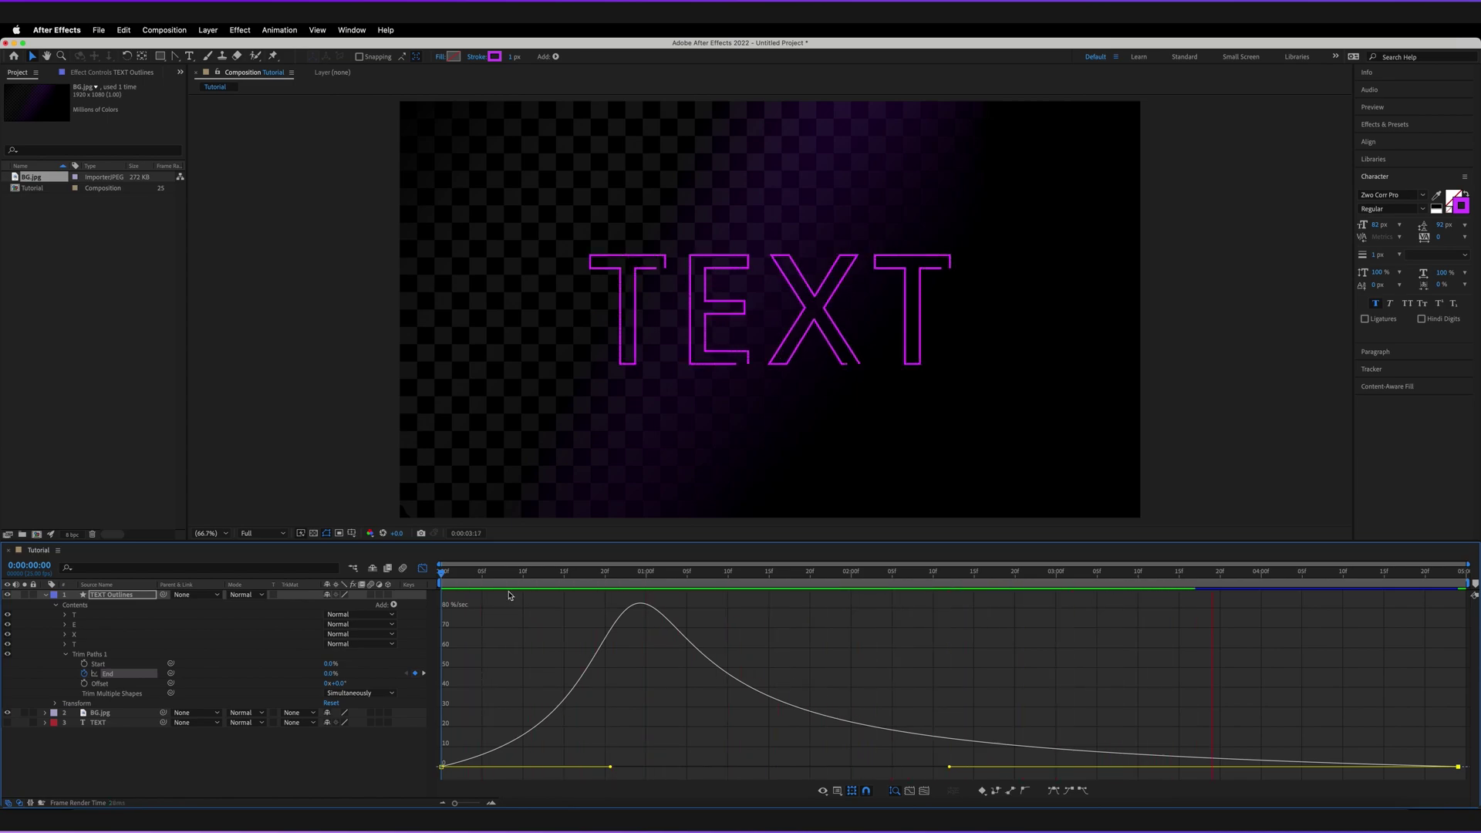
pyautogui.press('space')
pyautogui.hotkey('shift', 'F3')
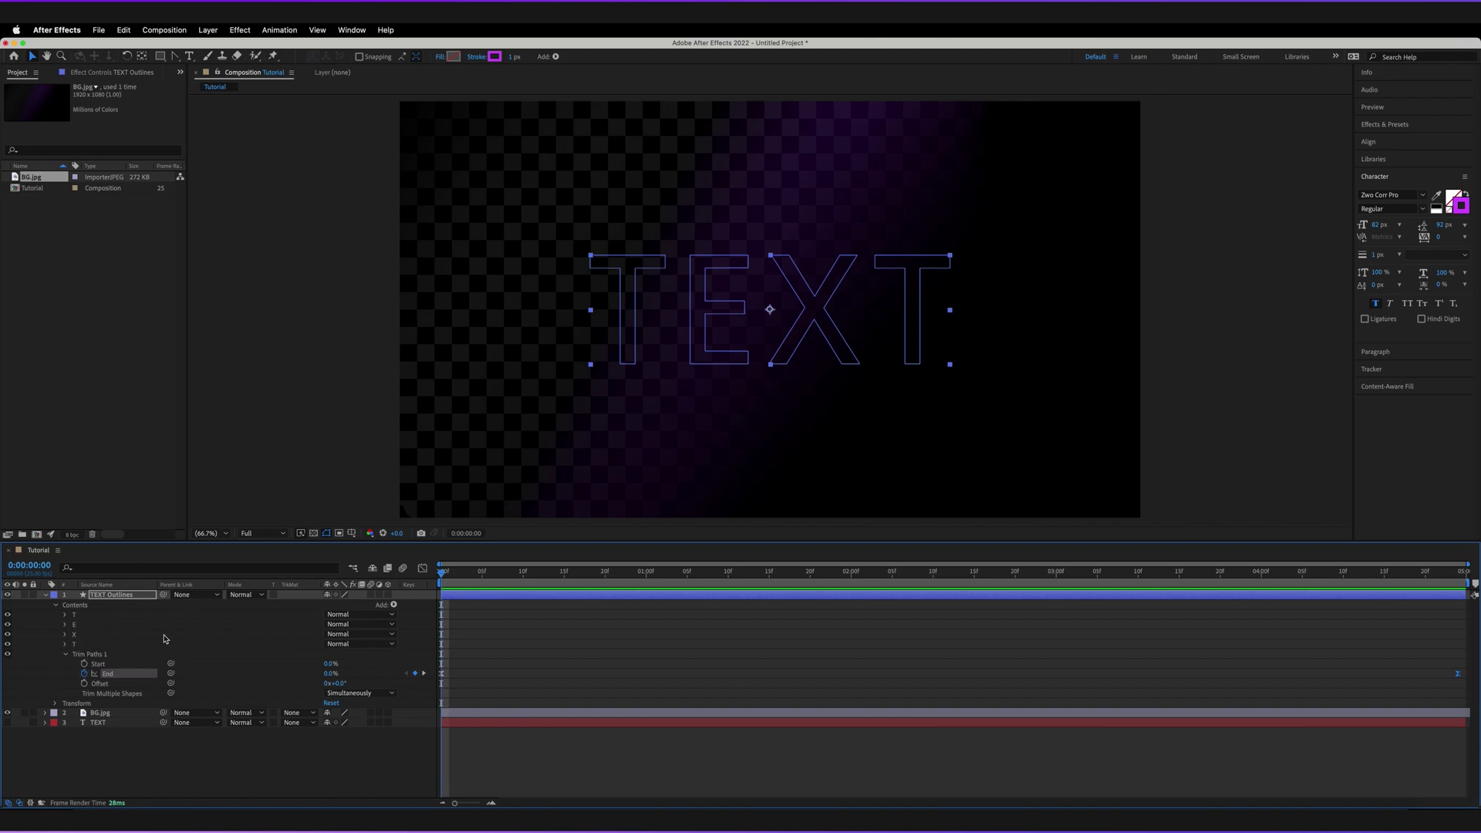
# Step: Duplicate Trim Paths 1 three times and move one Trim Paths into each of the T, E, X and T letter groups
pyautogui.click(67, 655)
pyautogui.click(89, 656)
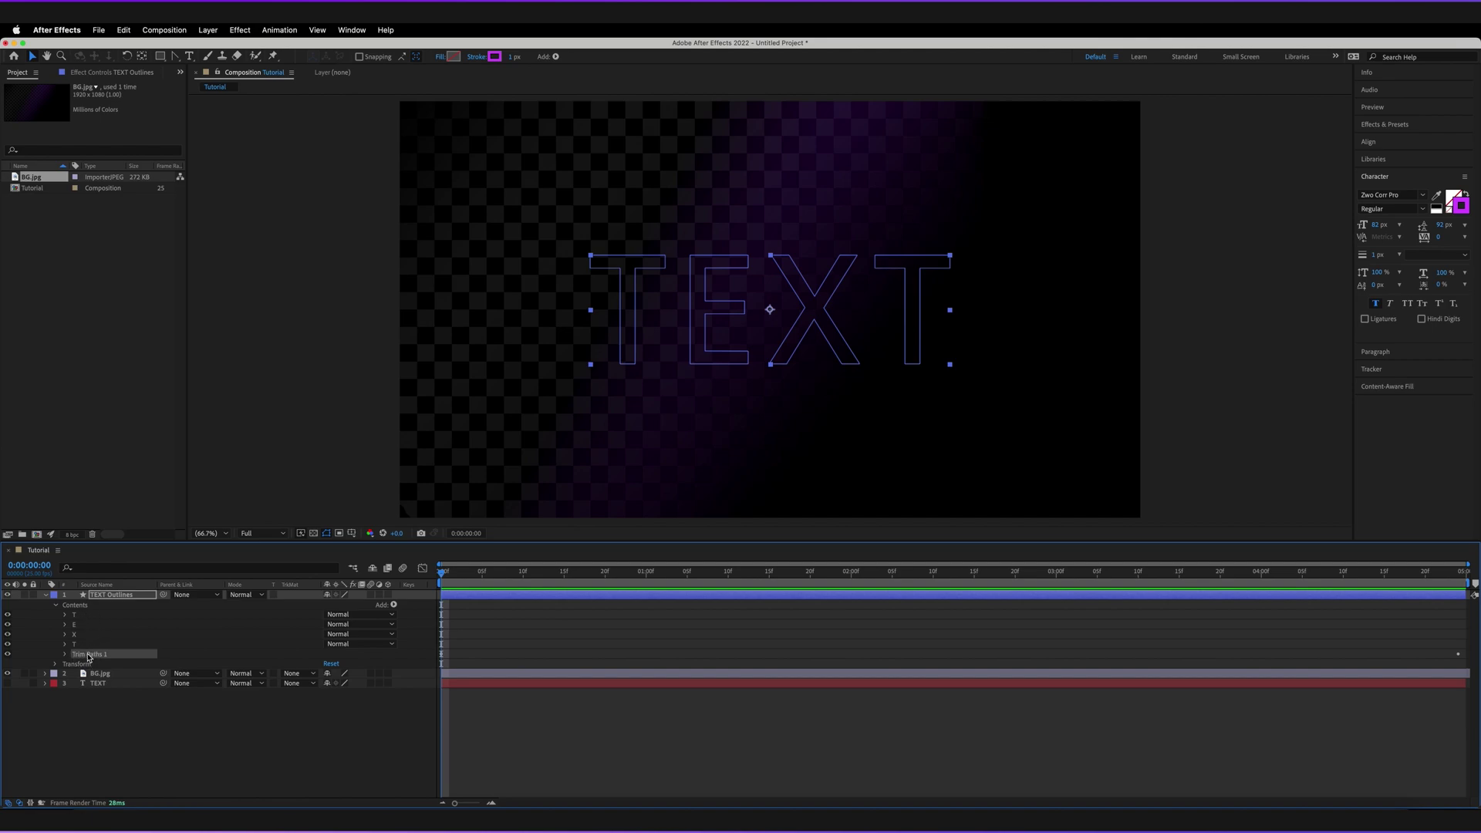
pyautogui.press('super+d')
pyautogui.press('super+d')
pyautogui.press('super+d')
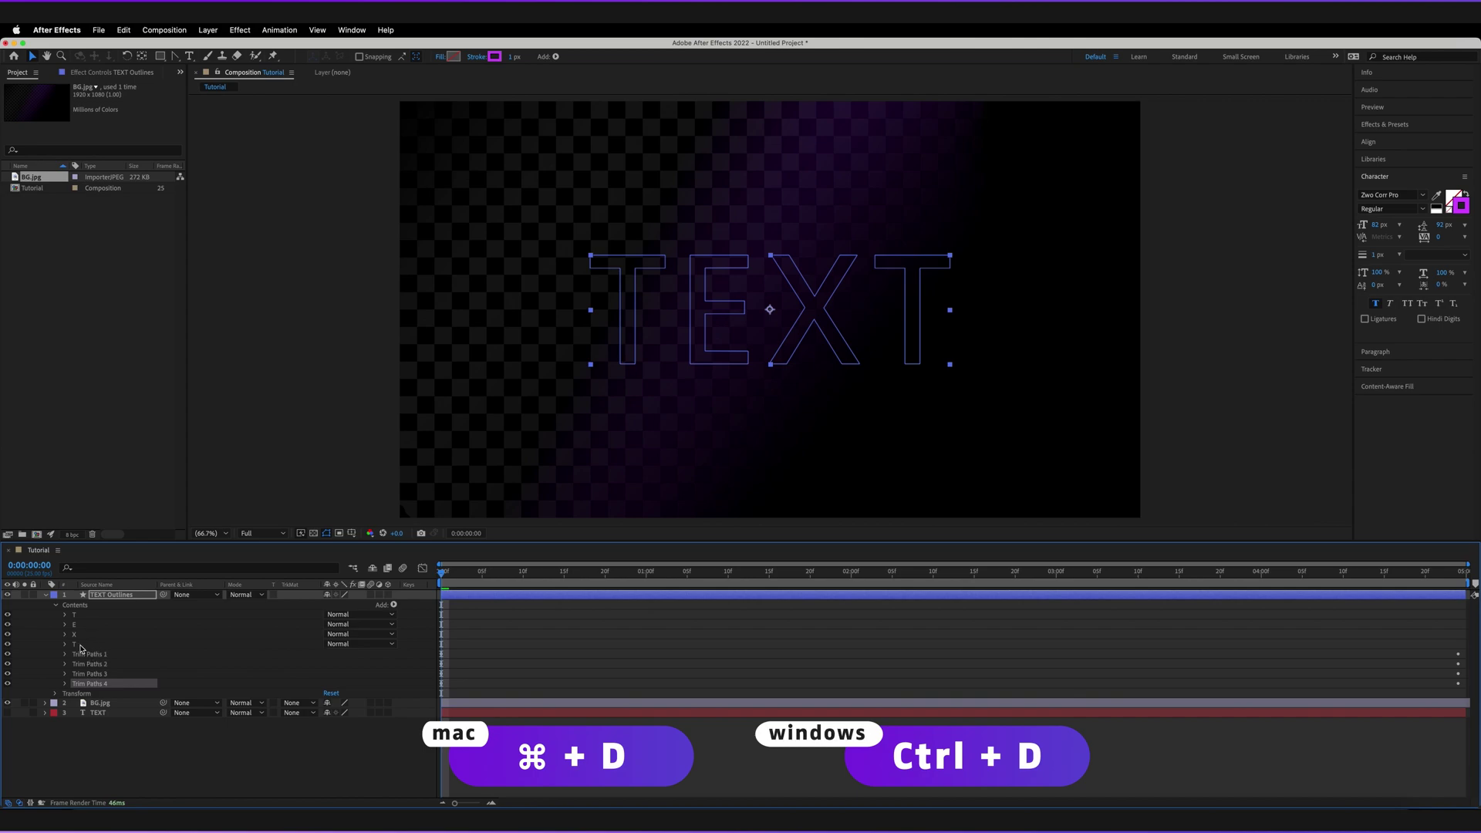
pyautogui.moveTo(82, 658)
pyautogui.mouseDown()
pyautogui.moveTo(87, 621)
pyautogui.moveTo(70, 623)
pyautogui.moveTo(94, 646)
pyautogui.mouseUp()
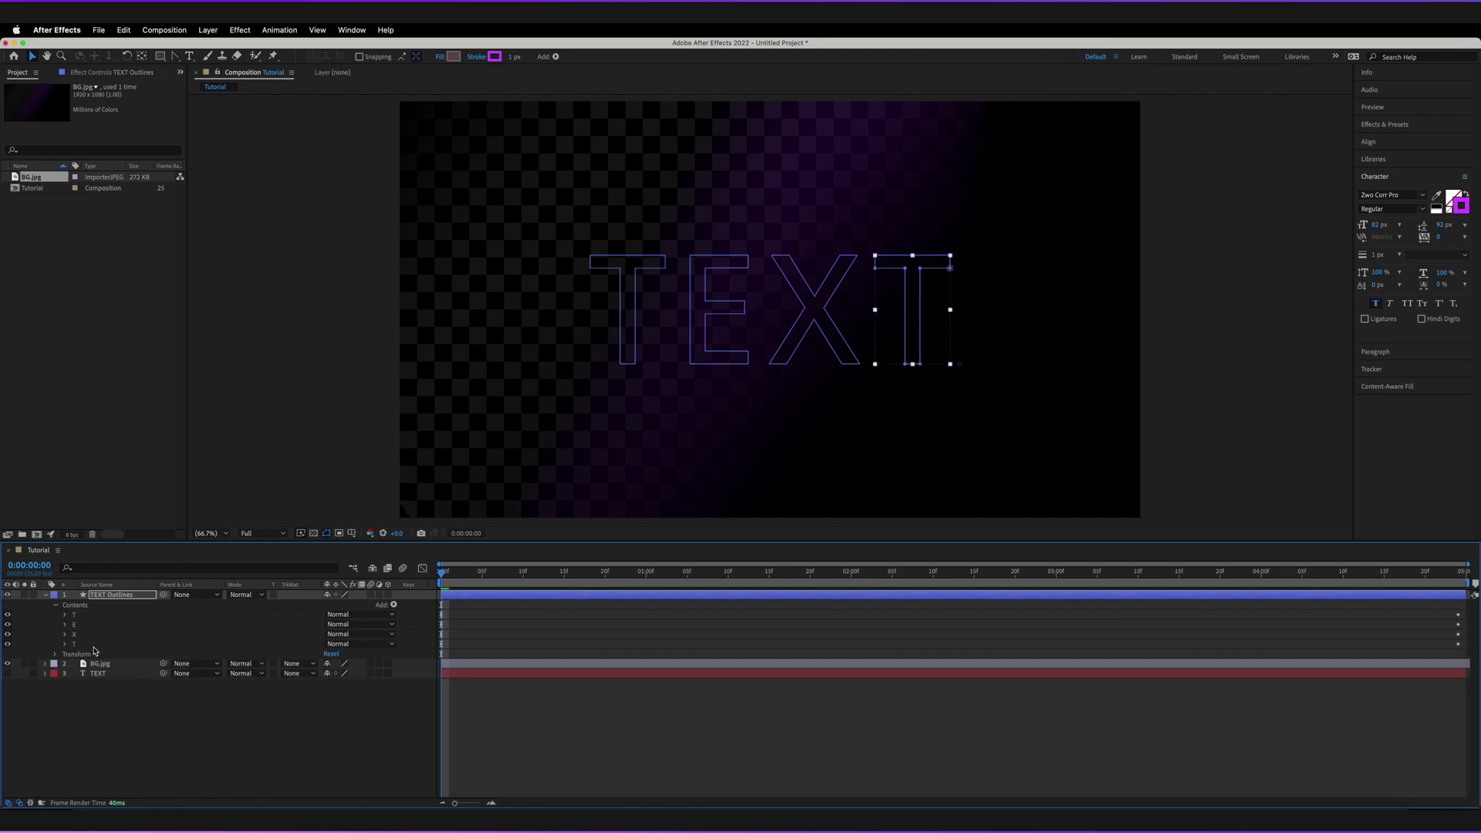
pyautogui.click(65, 615)
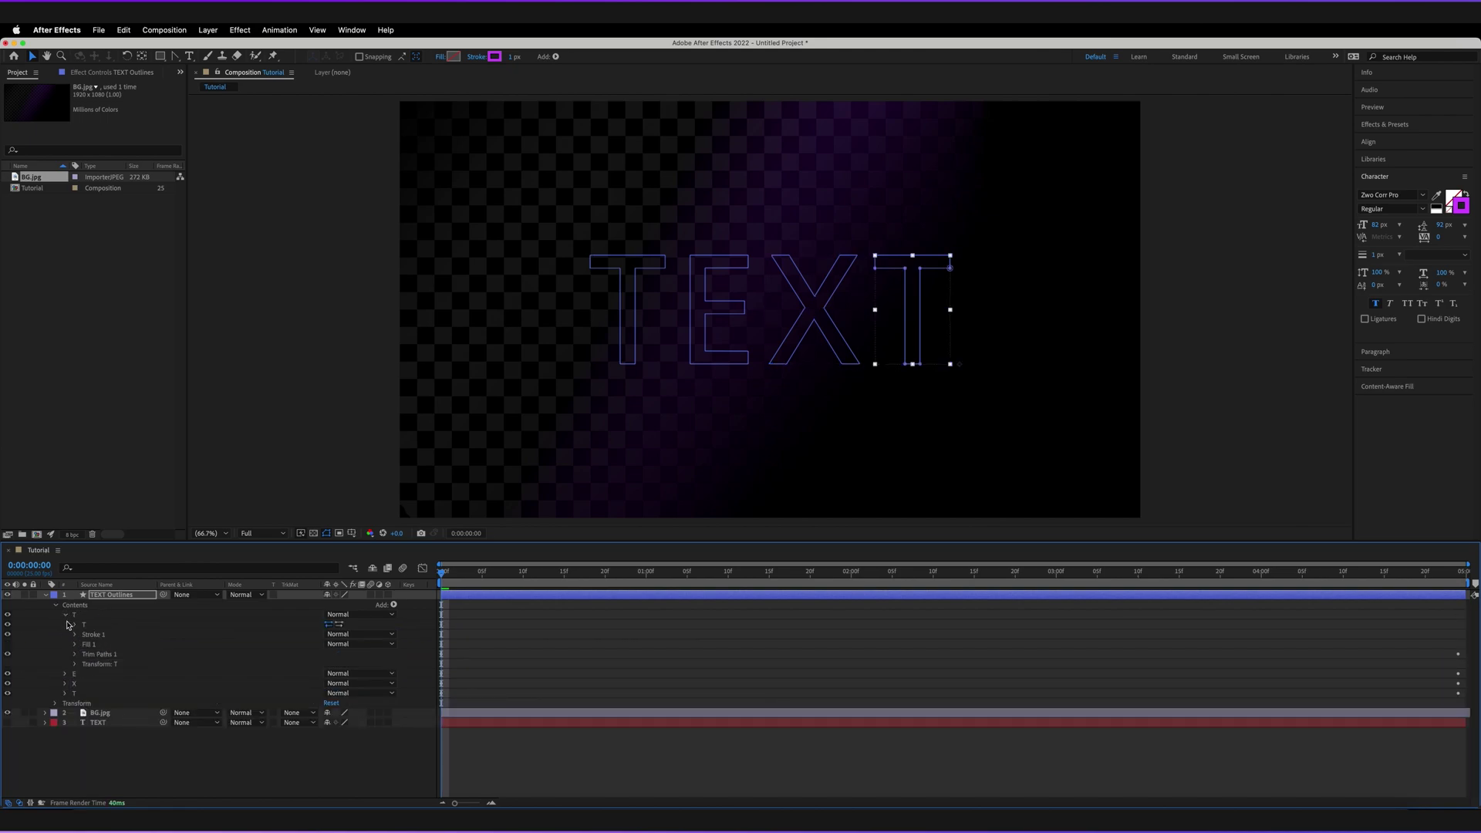
pyautogui.click(202, 664)
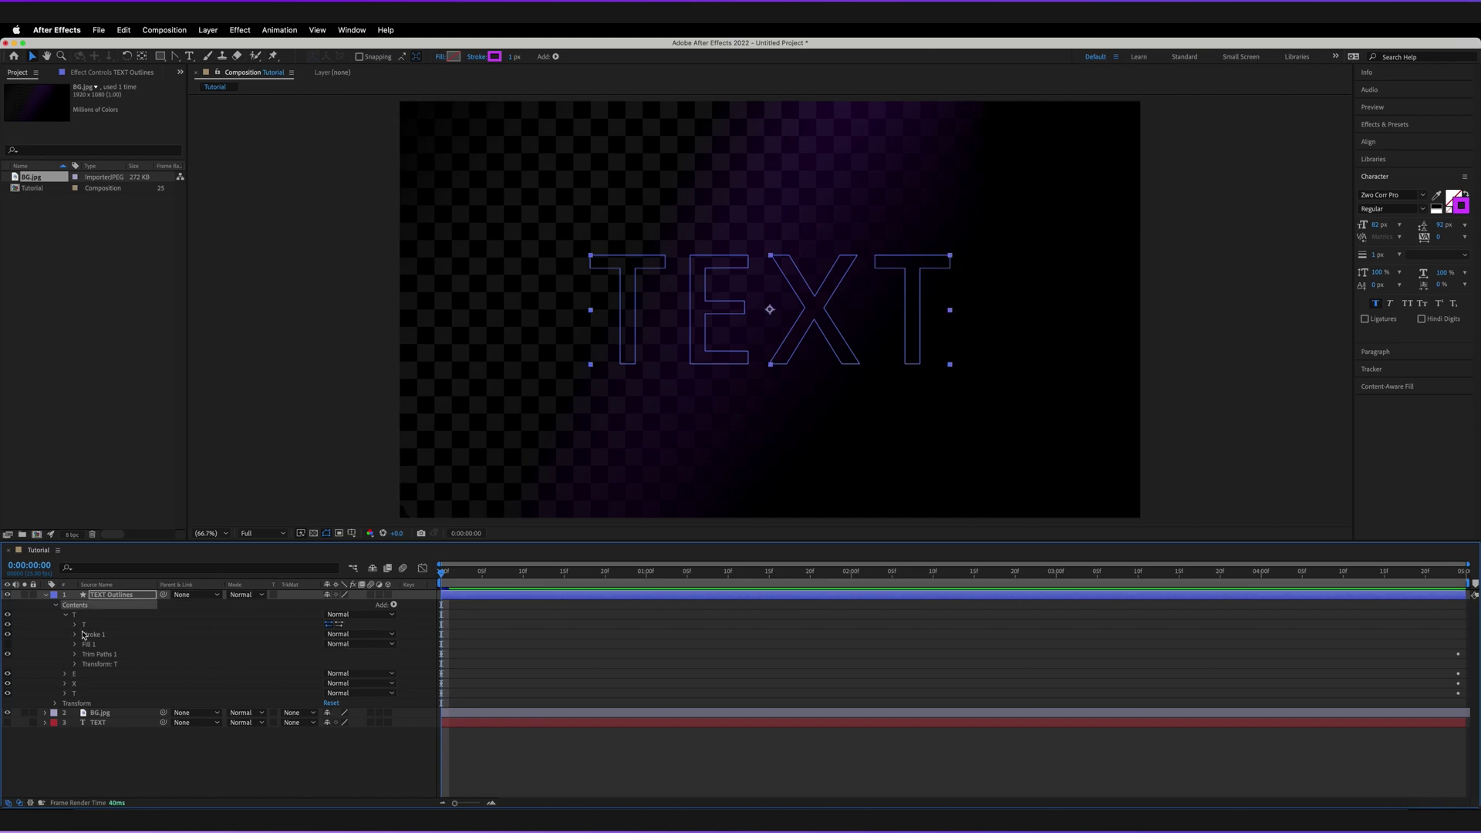
# Step: Stagger the letters' starting End keyframes by moving E's to 10 frames, X's to 20 frames and the last T's to 01:05f, and preview it
pyautogui.press('u')
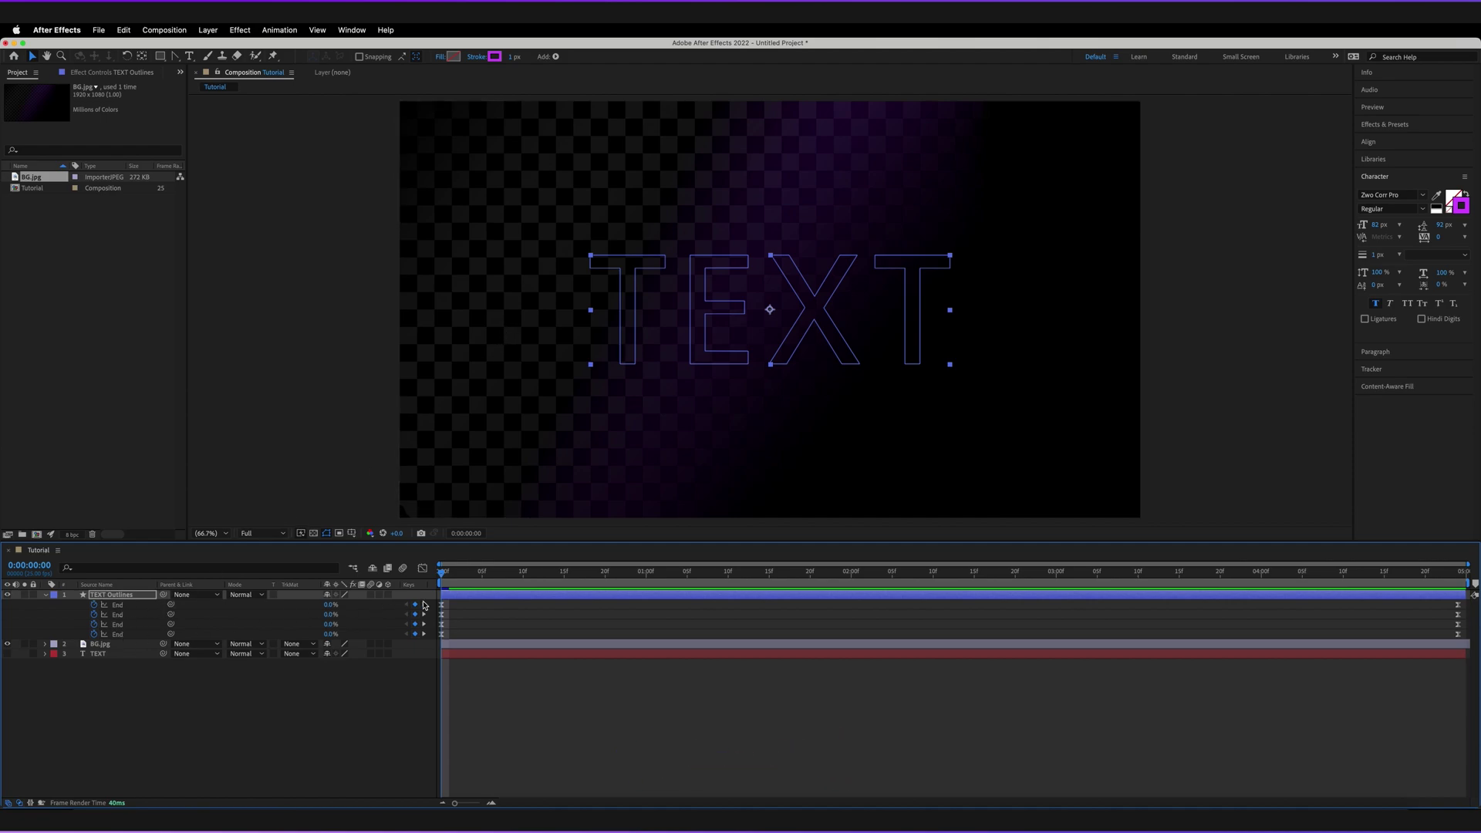
pyautogui.moveTo(442, 614); pyautogui.dragTo(605, 625)
pyautogui.click(443, 625)
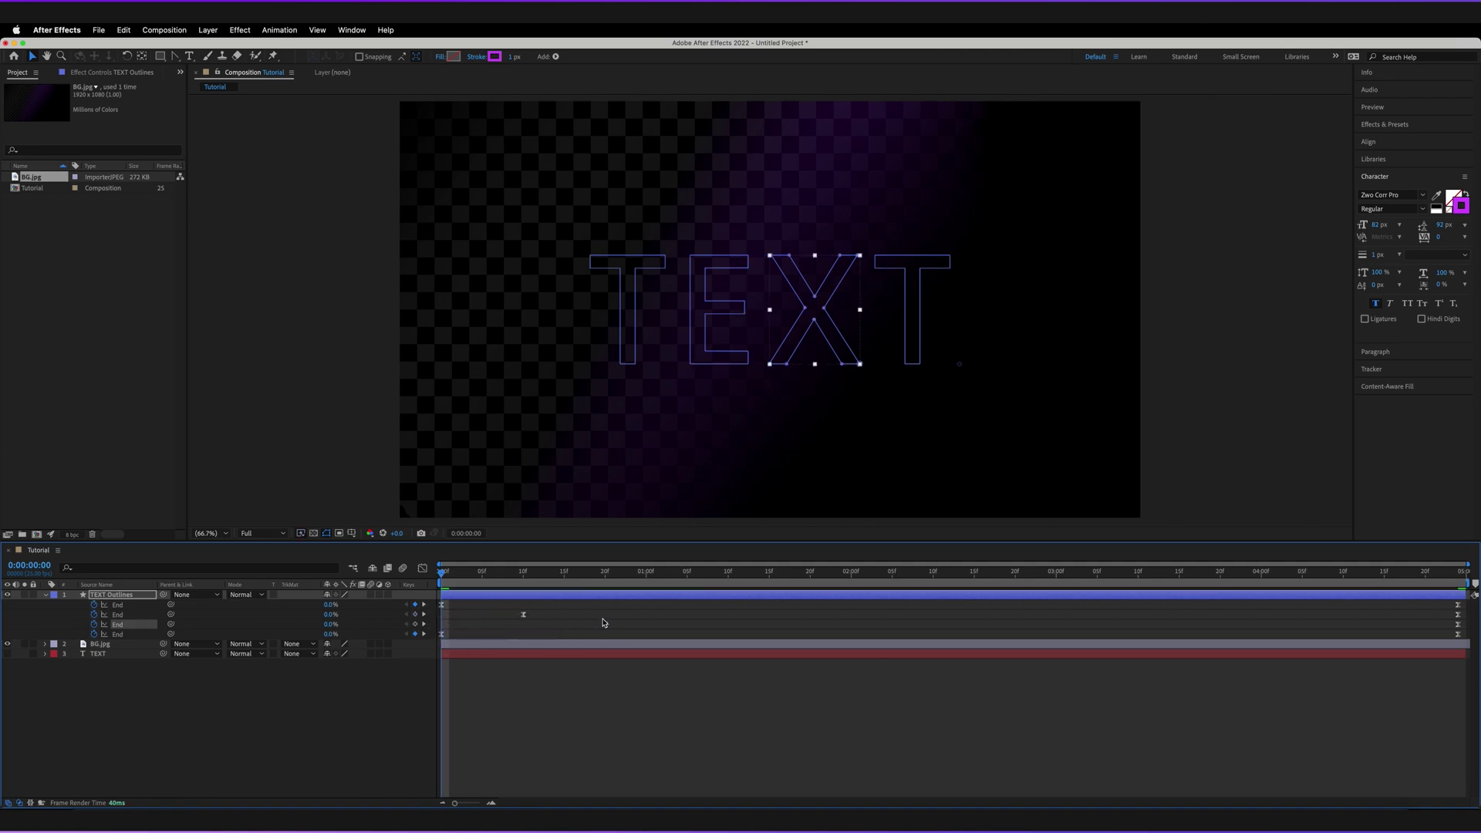
pyautogui.moveTo(441, 634); pyautogui.dragTo(687, 634)
pyautogui.press('space')
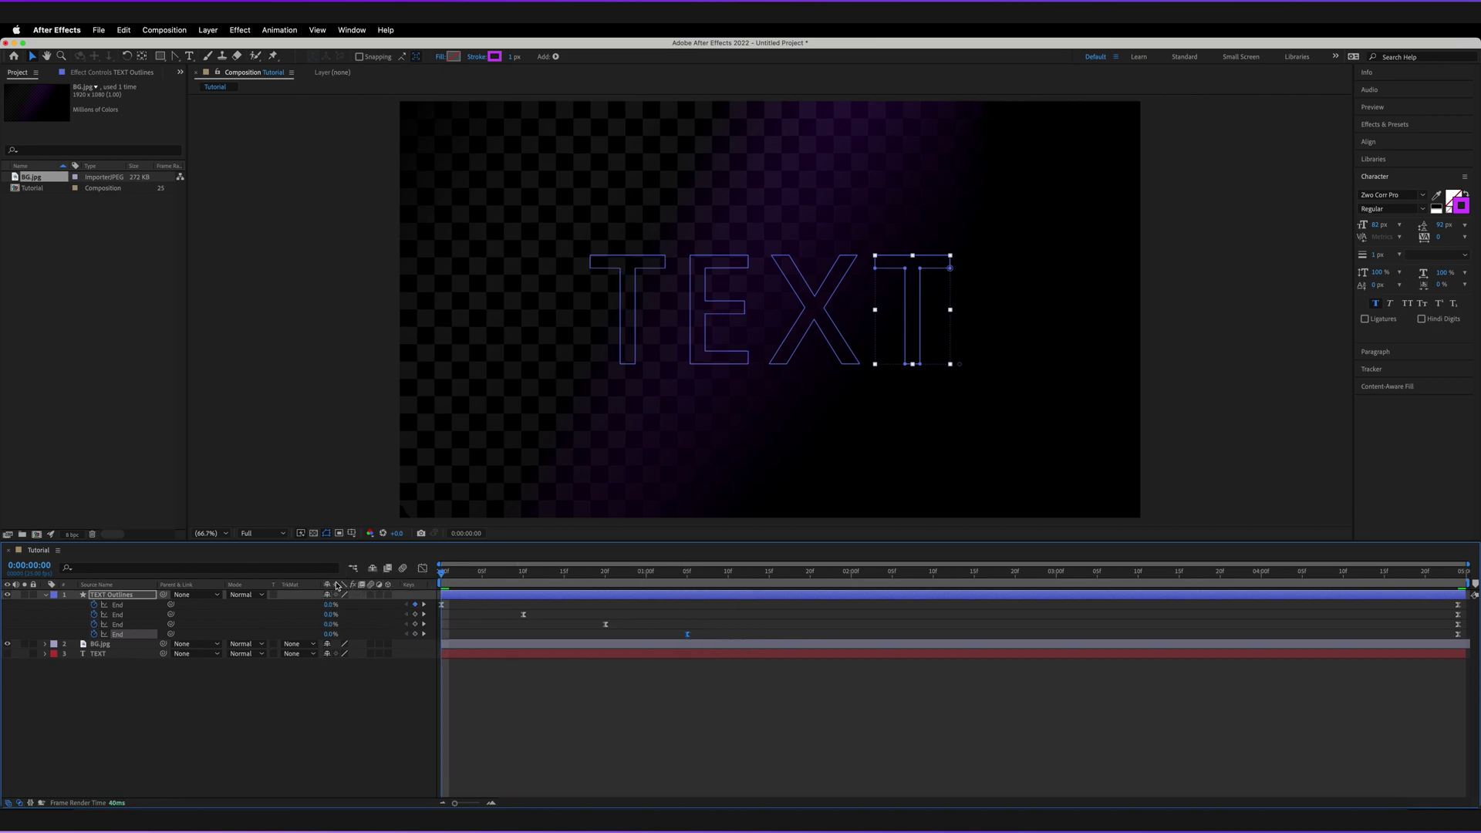